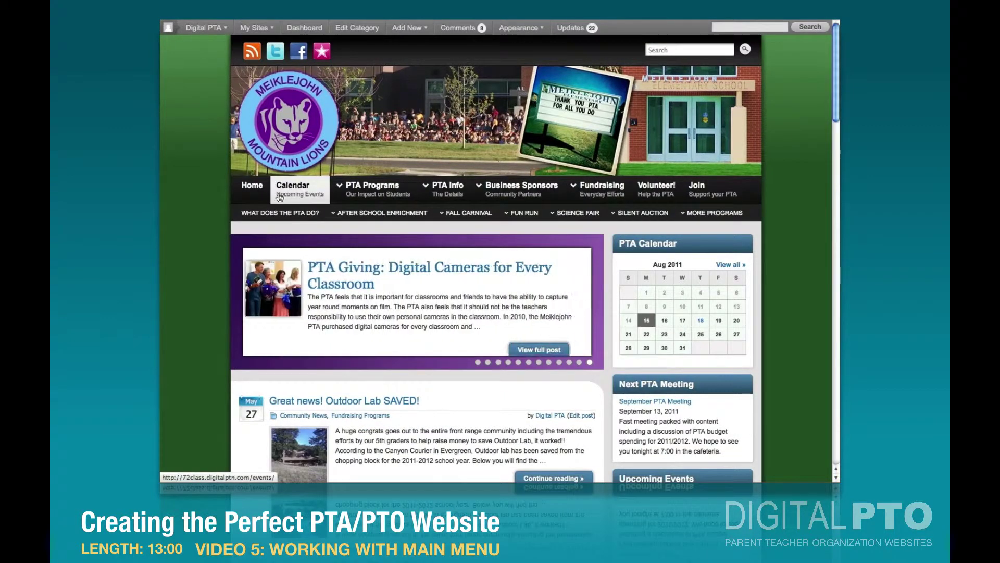
# - Examine the example PTA site's header, secondary and footer menus, and compare them with the new school site's navigation
pyautogui.moveTo(360, 196)
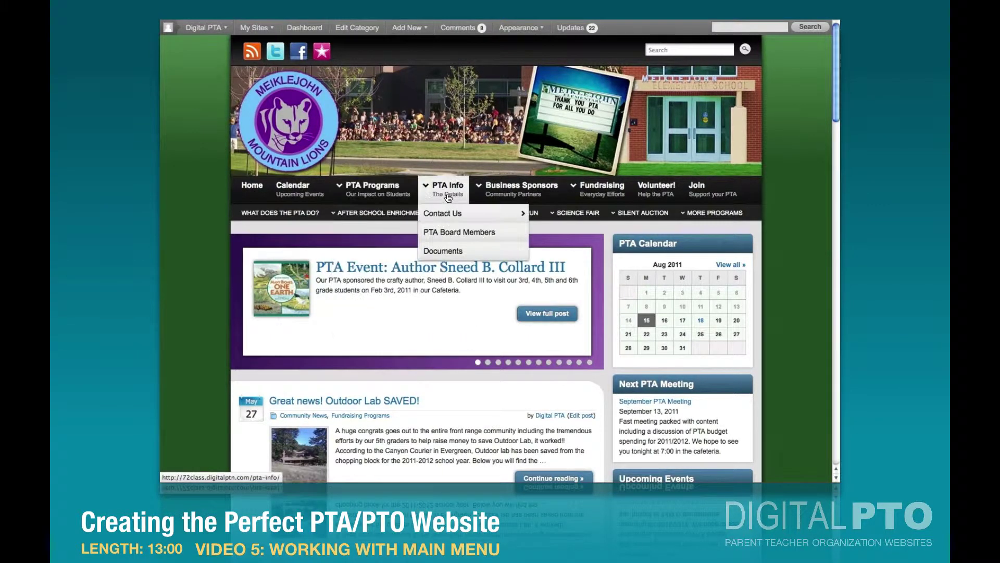
pyautogui.moveTo(519, 195)
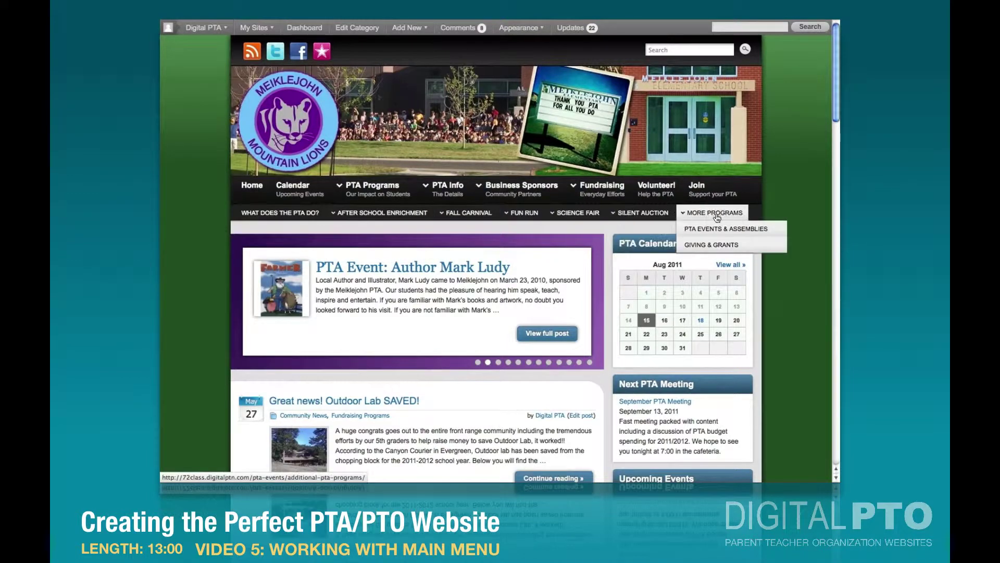
pyautogui.scroll(-20, 500, 248)
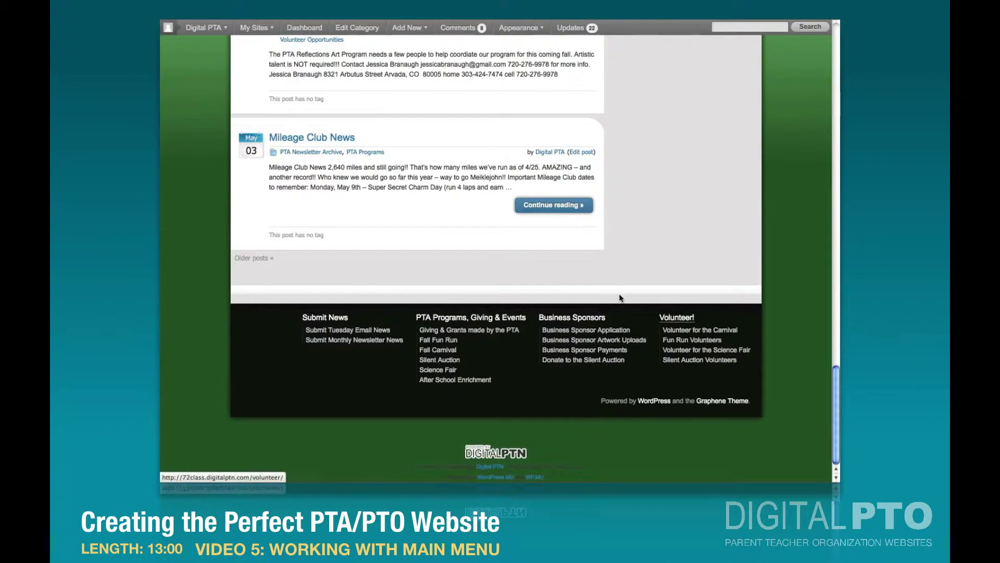
pyautogui.scroll(10, 433, 250)
pyautogui.scroll(8, 433, 250)
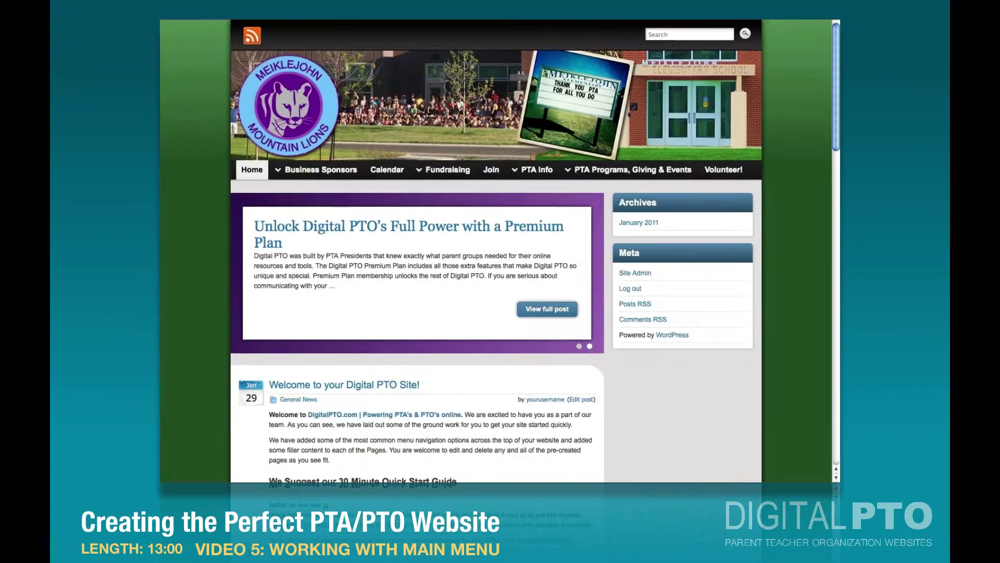
pyautogui.moveTo(551, 180)
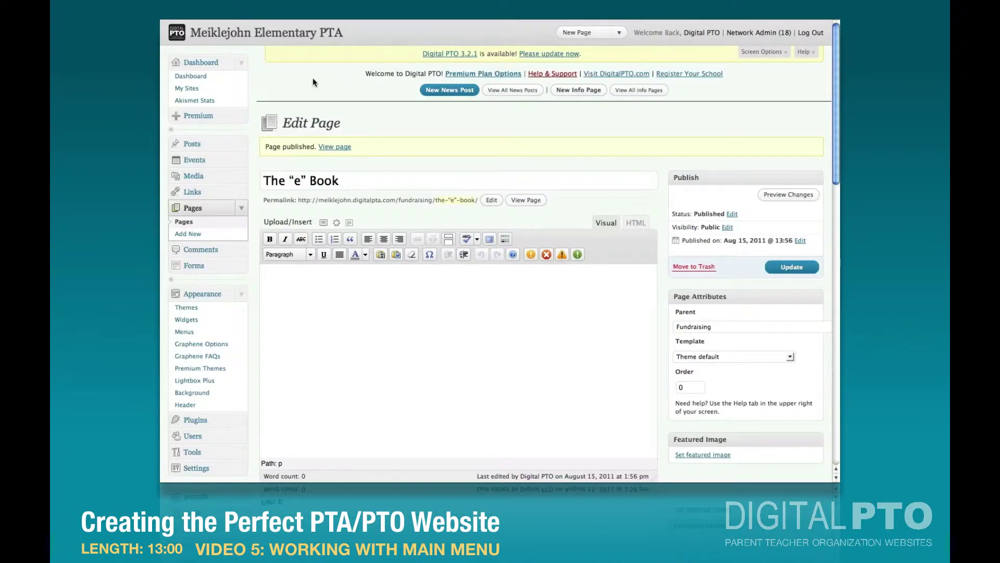
# - Open the site's menu management page and review the Main Nav items against the live site's navigation
pyautogui.click(184, 332)
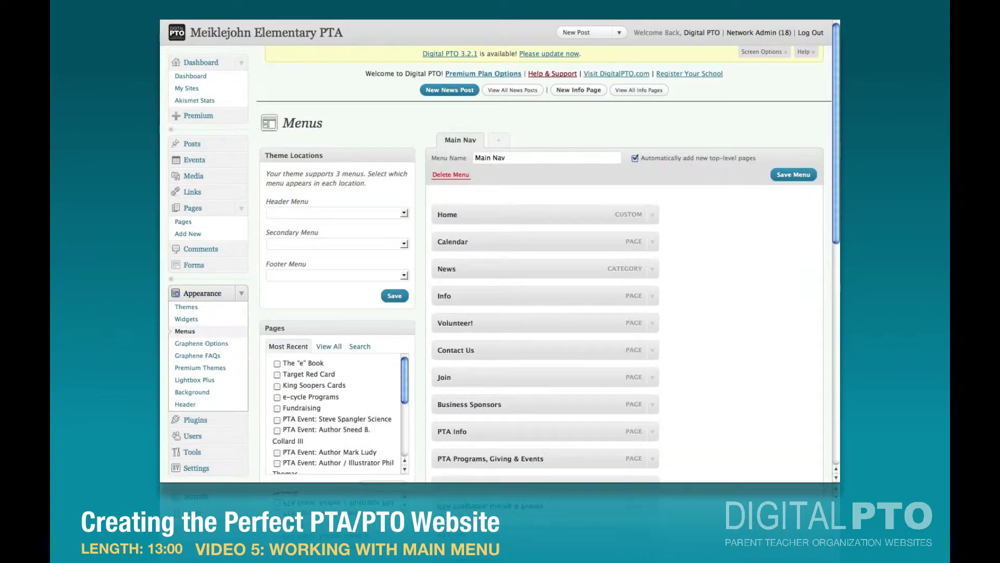
pyautogui.scroll(-5, 648, 259)
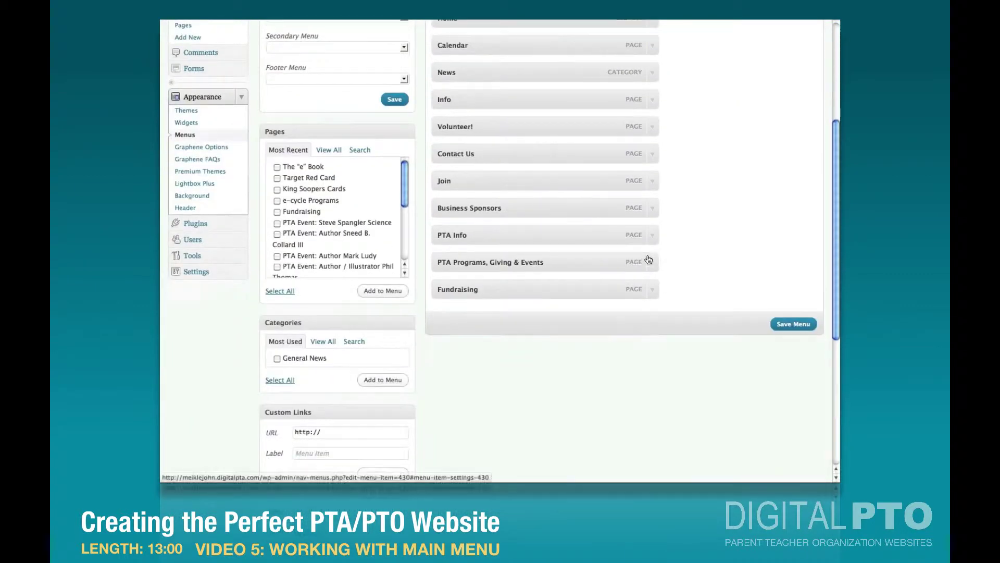
pyautogui.scroll(3, 481, 167)
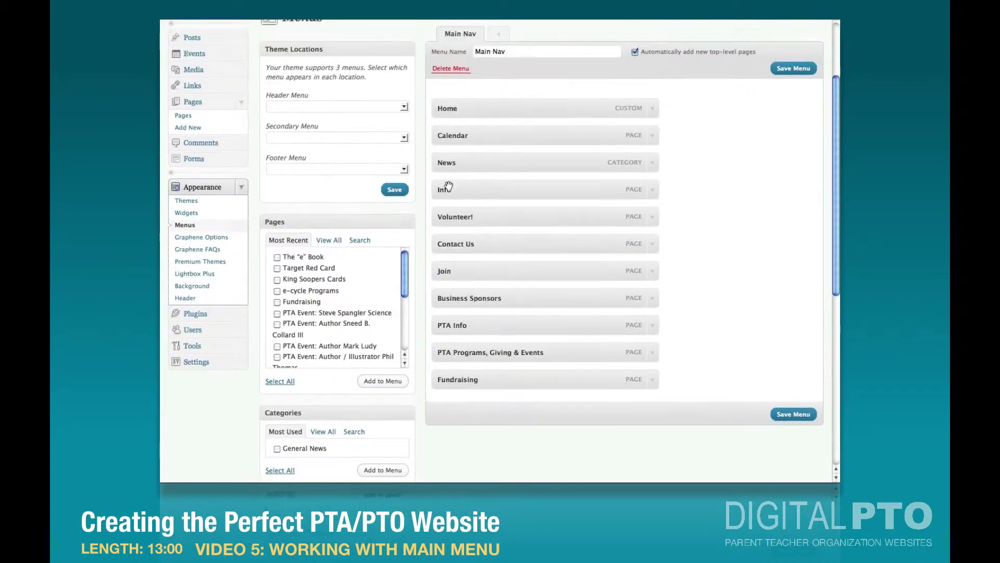
pyautogui.scroll(4, 552, 263)
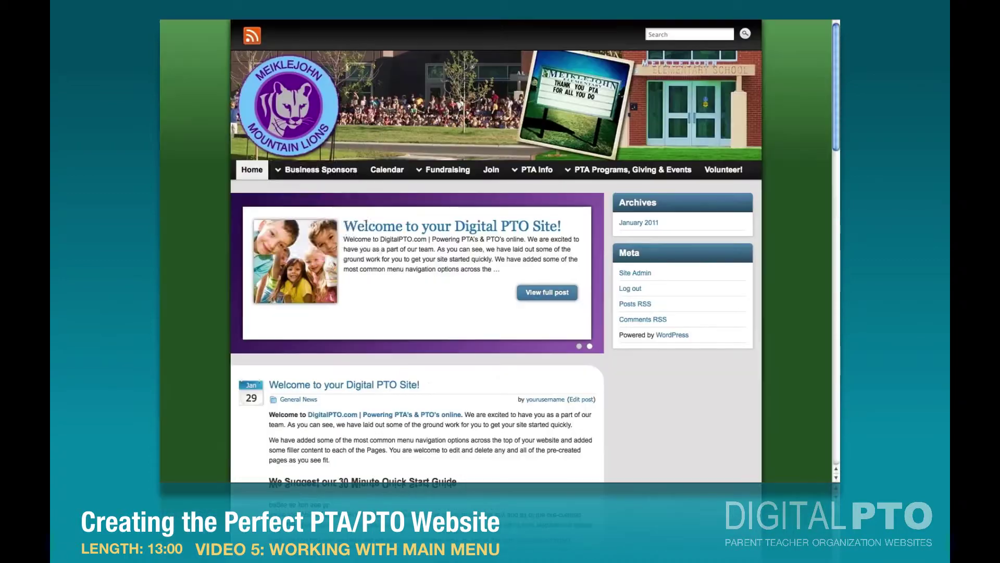
pyautogui.moveTo(552, 165)
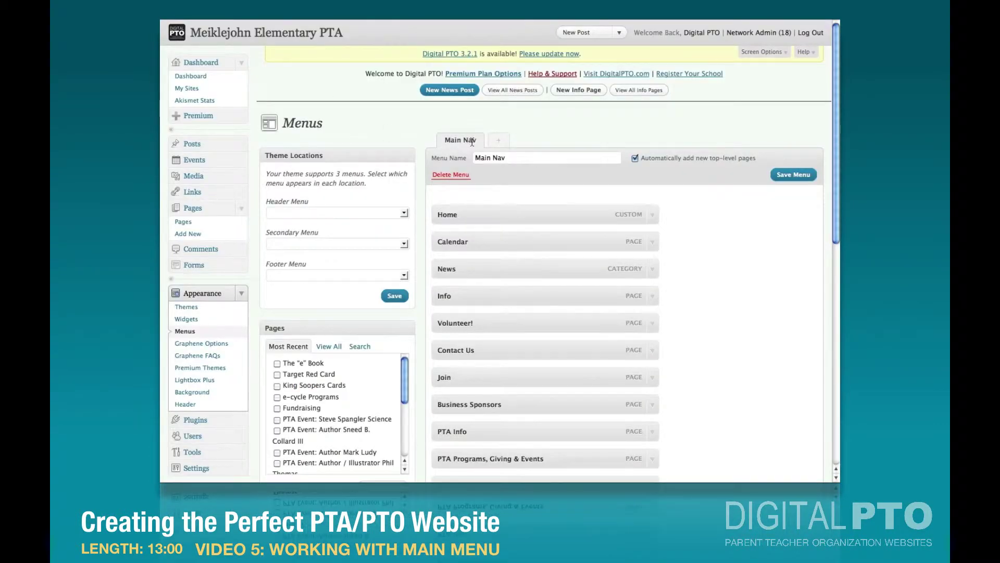
# - Create a new custom menu named "Sub Menu"
pyautogui.click(499, 144)
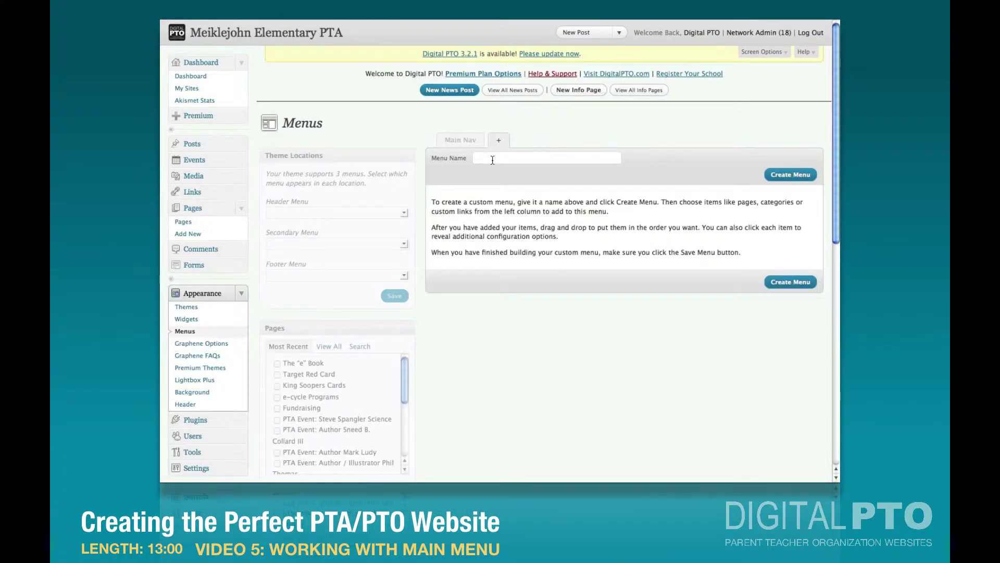
pyautogui.click(492, 160)
pyautogui.write('Sub Menu')
pyautogui.click(794, 176)
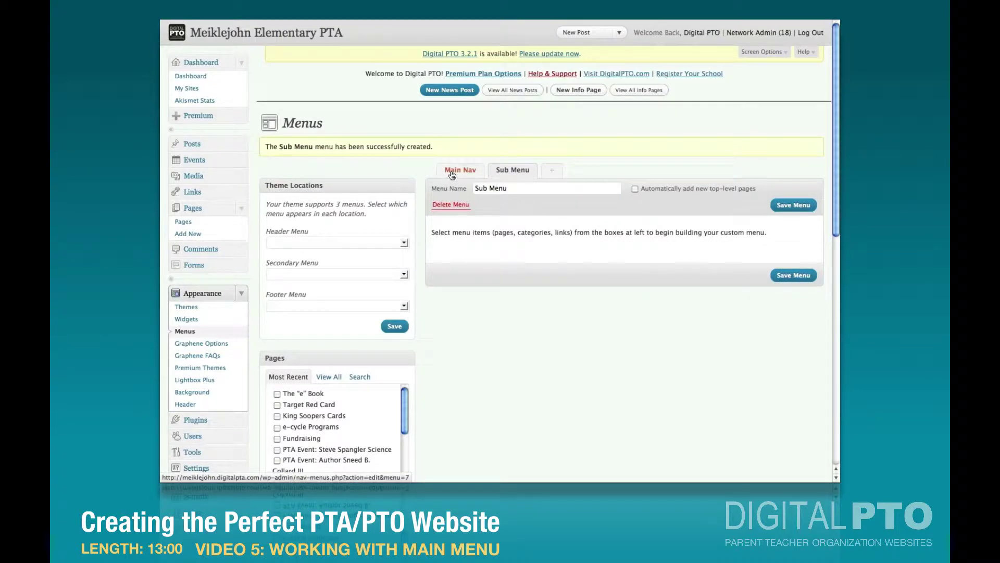
# - Create another custom menu named "Footer menu"
pyautogui.click(553, 174)
pyautogui.click(511, 158)
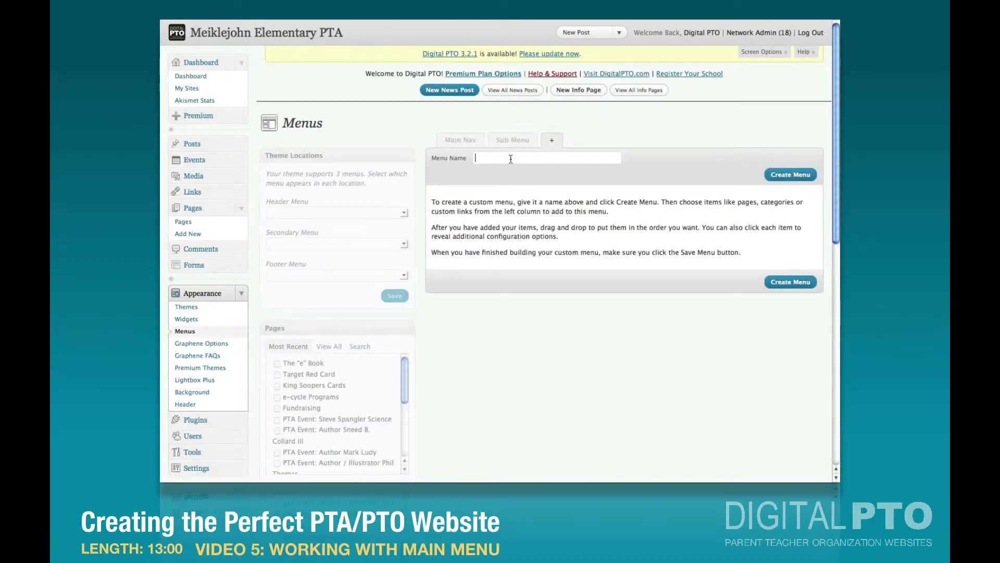
pyautogui.write('Footer menu')
pyautogui.press('Return')
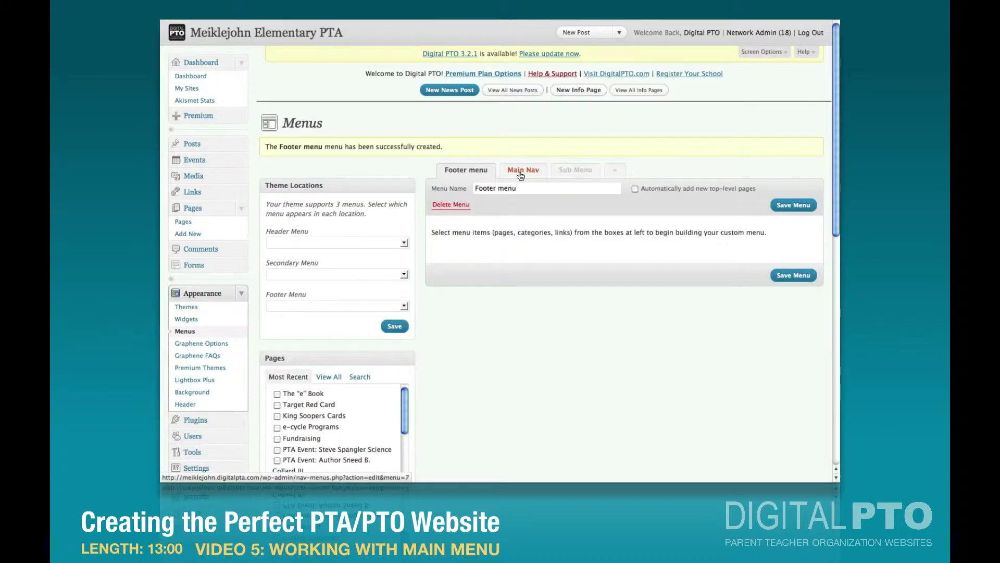
# - Turn off automatic adding of new top-level pages for the Main Nav menu and save it
pyautogui.click(520, 172)
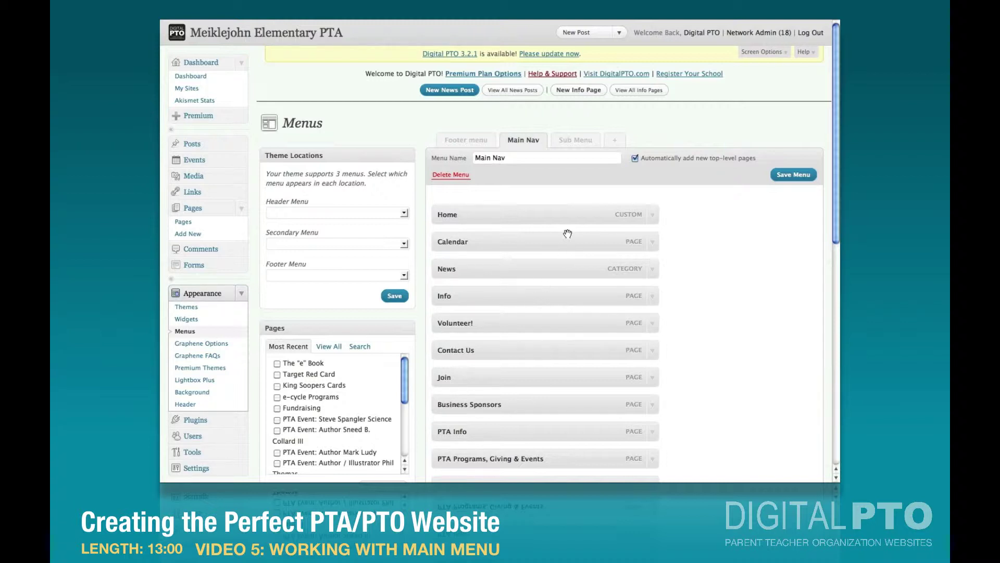
pyautogui.click(634, 158)
pyautogui.click(788, 174)
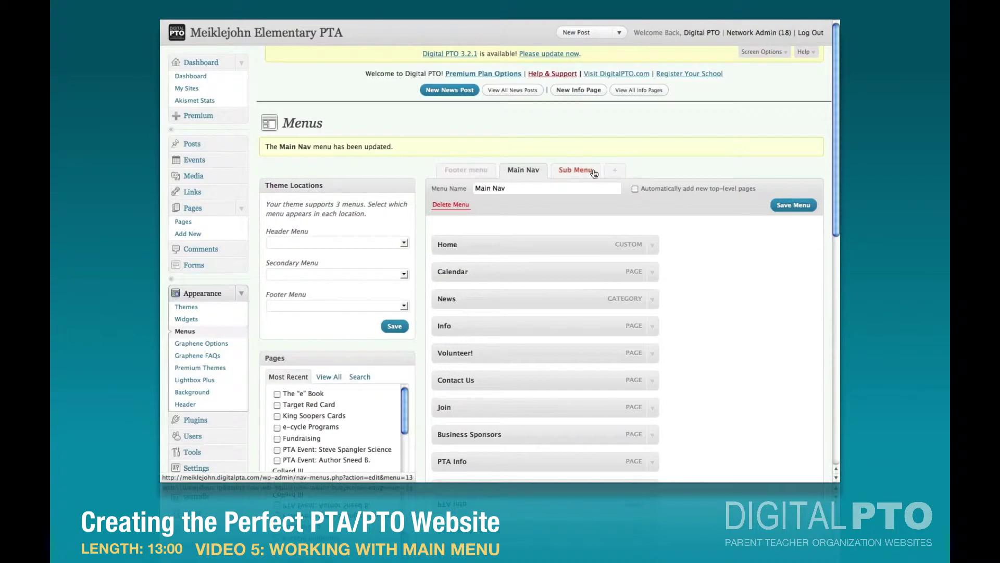
# - Assign Main Nav as header menu, Sub Menu as secondary menu and Footer menu as footer menu, save, and reload the live home page
pyautogui.click(292, 245)
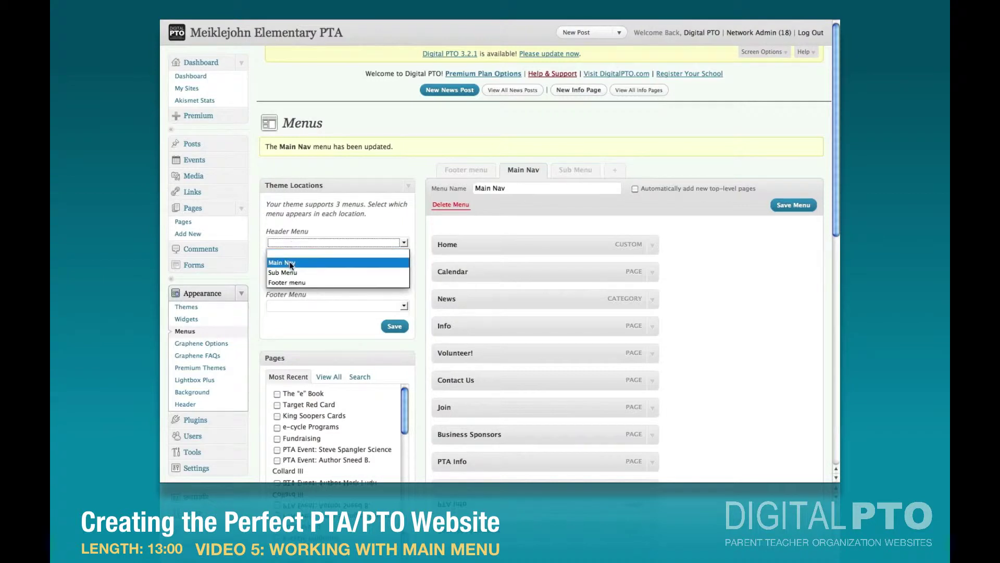
pyautogui.click(289, 261)
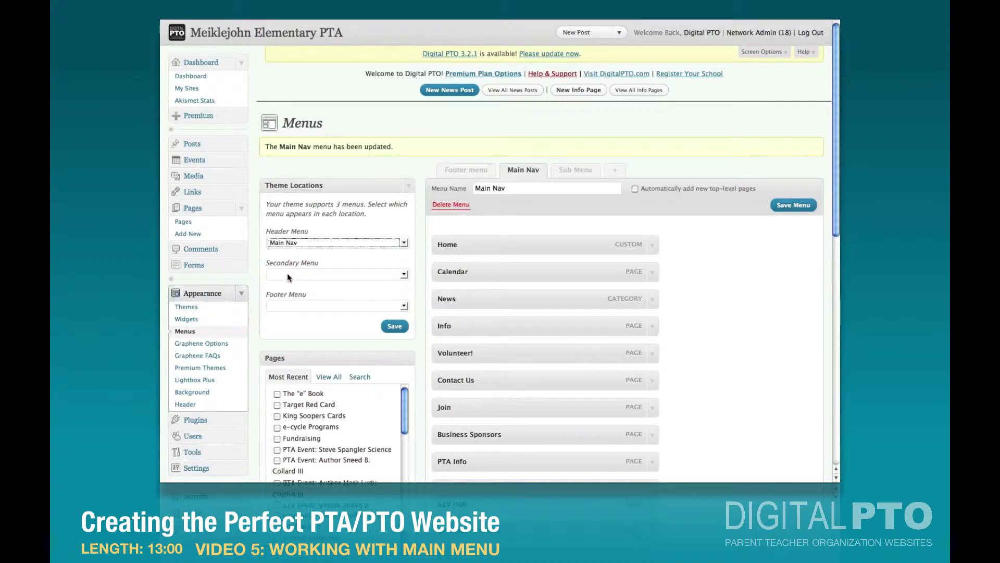
pyautogui.click(288, 278)
pyautogui.click(286, 303)
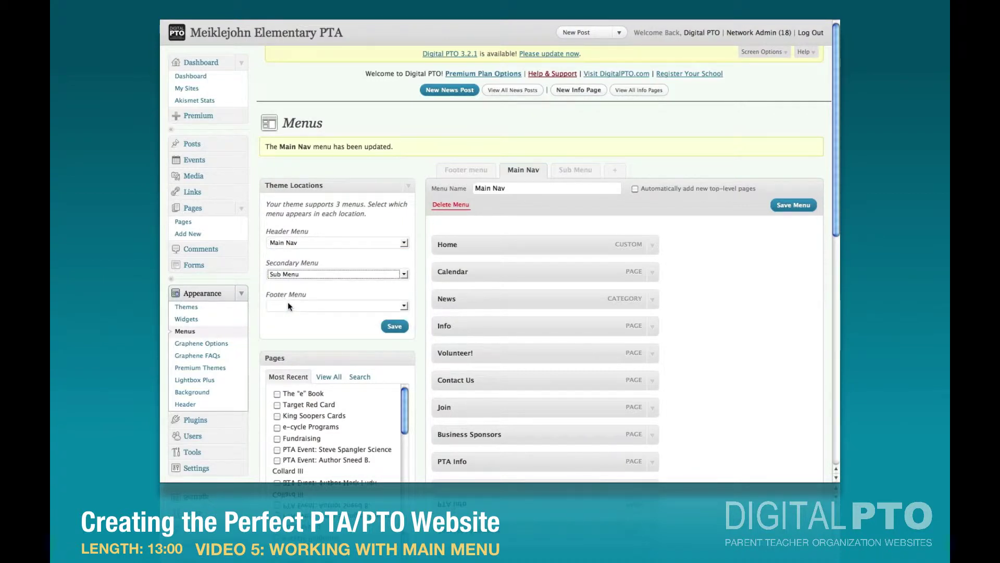
pyautogui.click(289, 306)
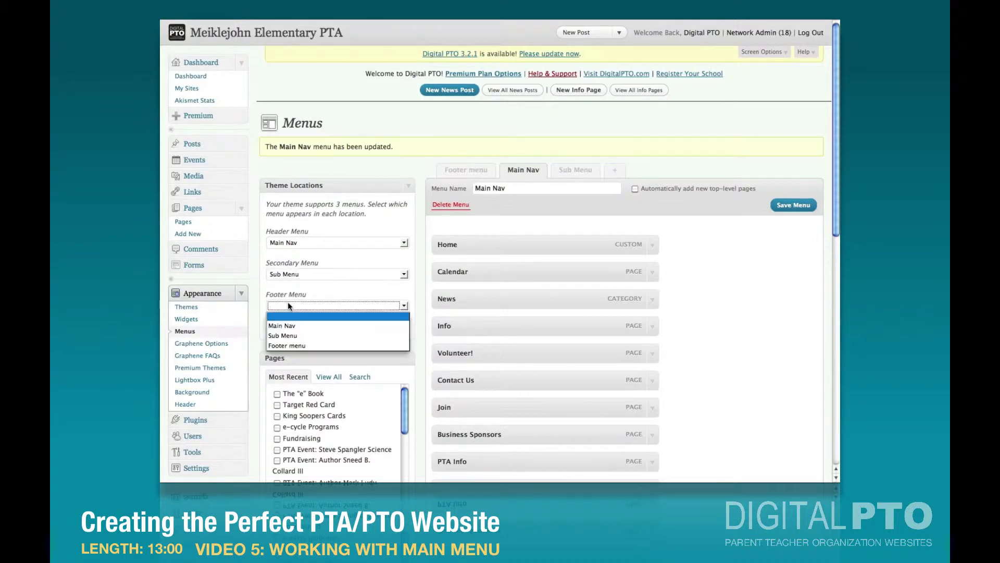
pyautogui.click(289, 344)
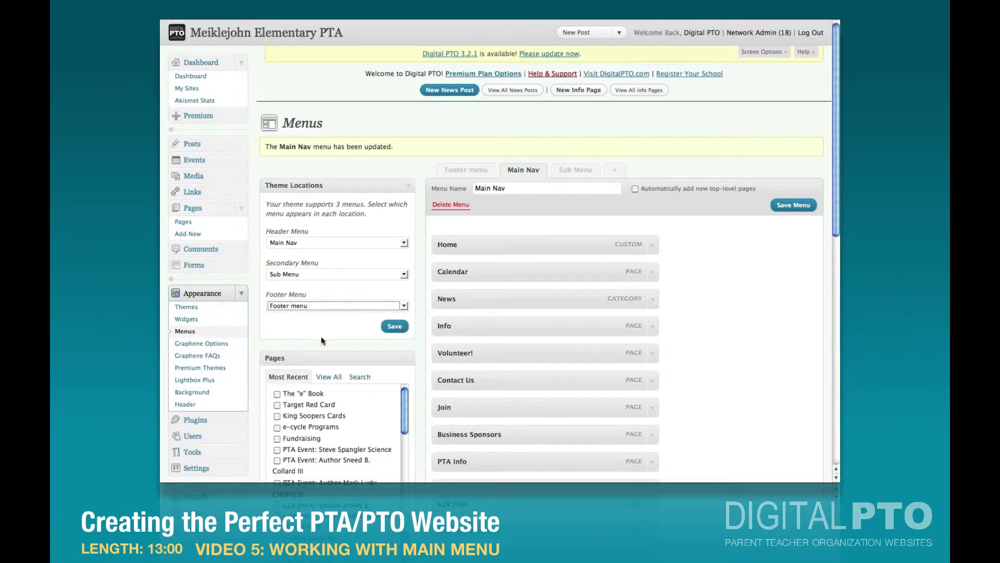
pyautogui.click(395, 326)
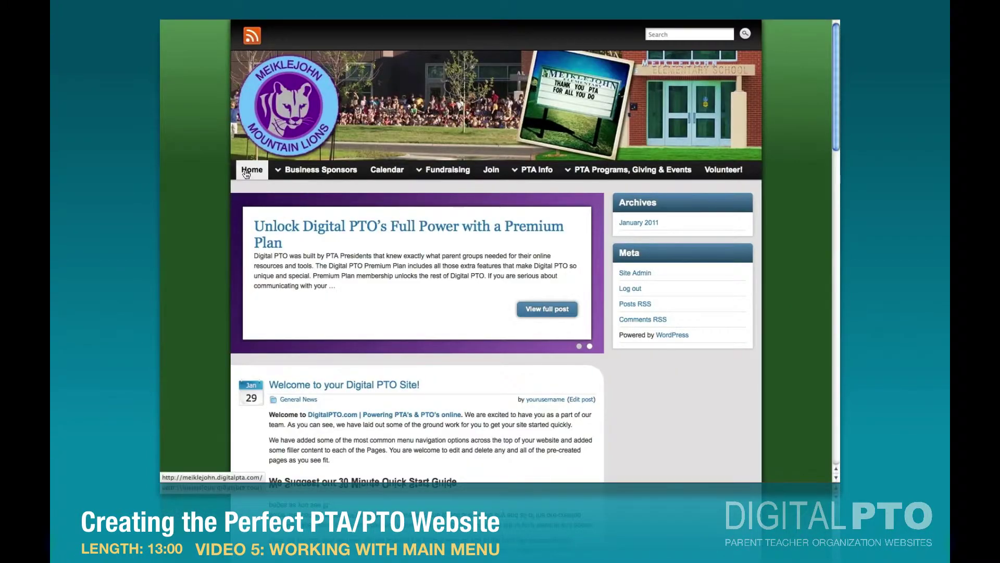
pyautogui.click(247, 174)
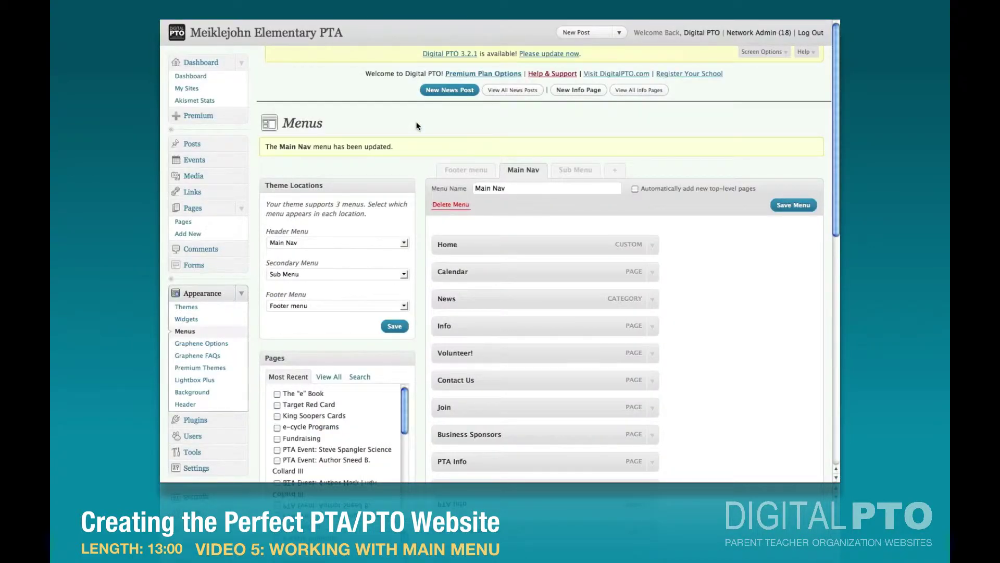
# - Move the "PTA Programs, Giving & Events" item directly below Calendar in the Main Nav menu
pyautogui.scroll(-3, 704, 306)
pyautogui.scroll(-3, 685, 269)
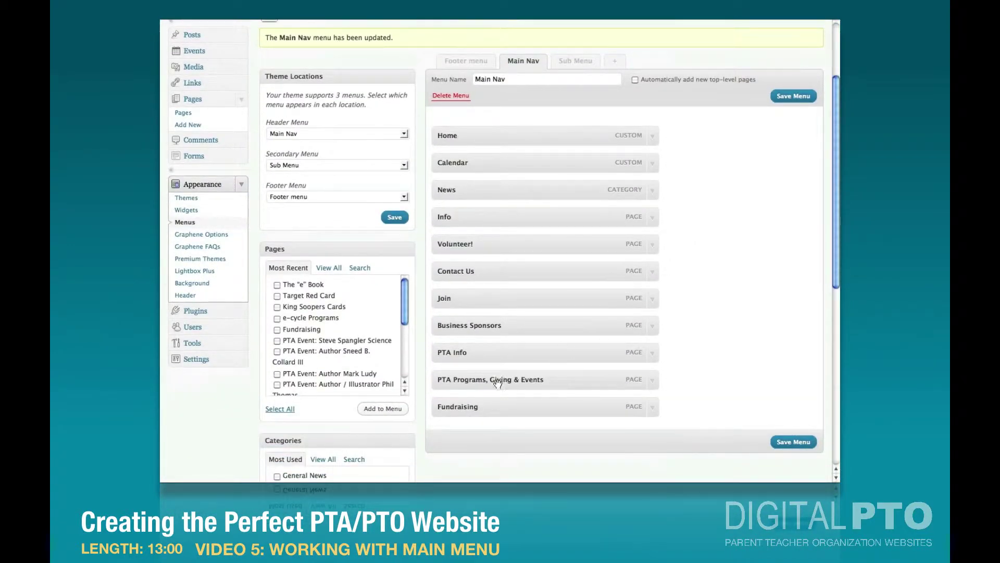
pyautogui.moveTo(495, 380); pyautogui.dragTo(508, 190)
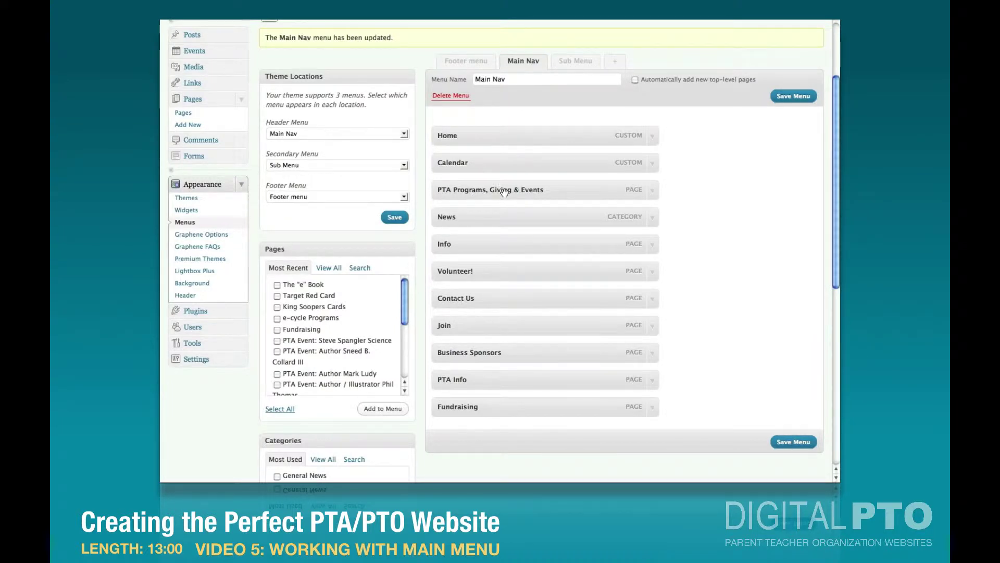
# - Shorten the moved item's navigation label to "PTA Programs", save the menu, and check the item's original page link
pyautogui.click(652, 191)
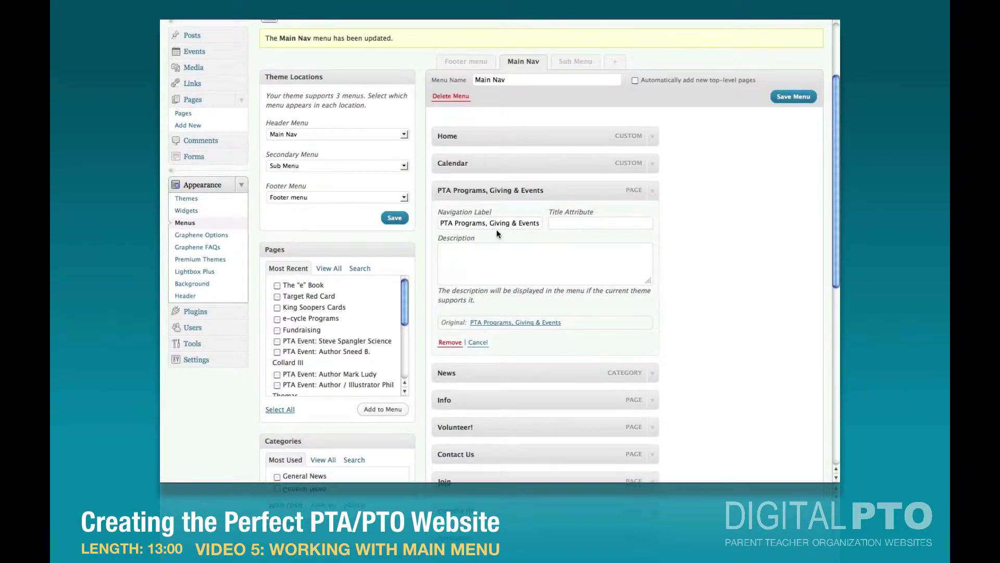
pyautogui.moveTo(486, 225); pyautogui.dragTo(553, 227)
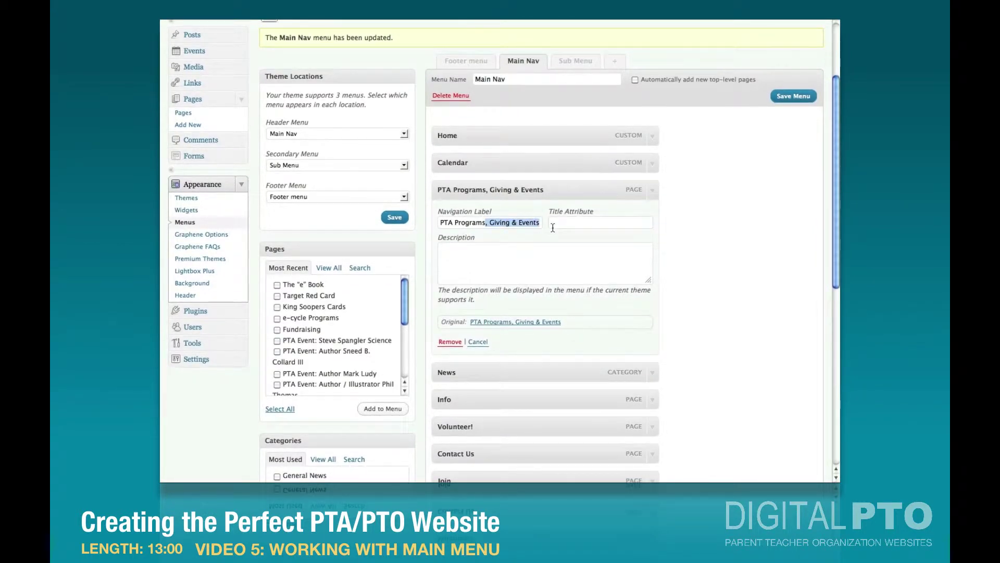
pyautogui.press('BackSpace')
pyautogui.click(798, 103)
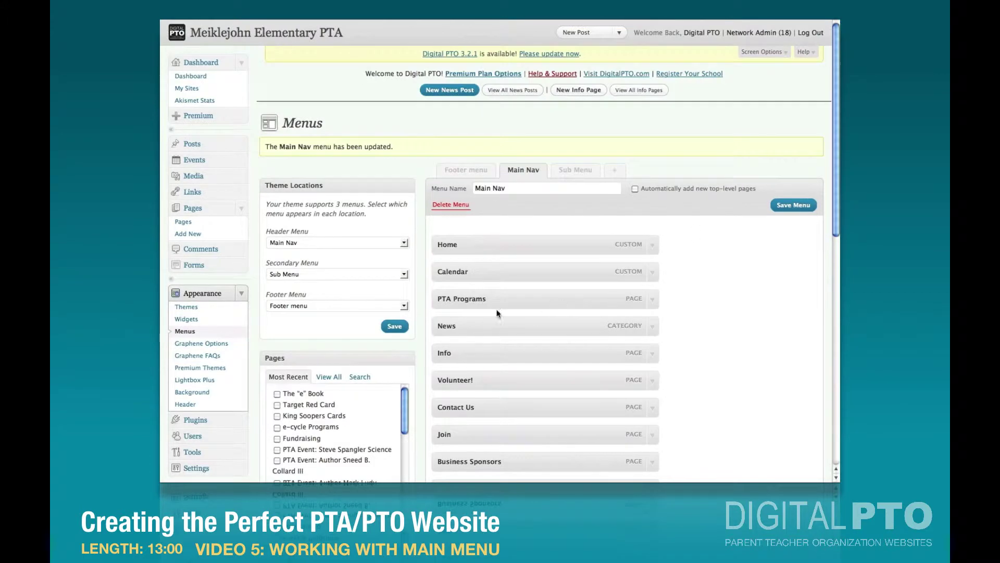
pyautogui.click(652, 298)
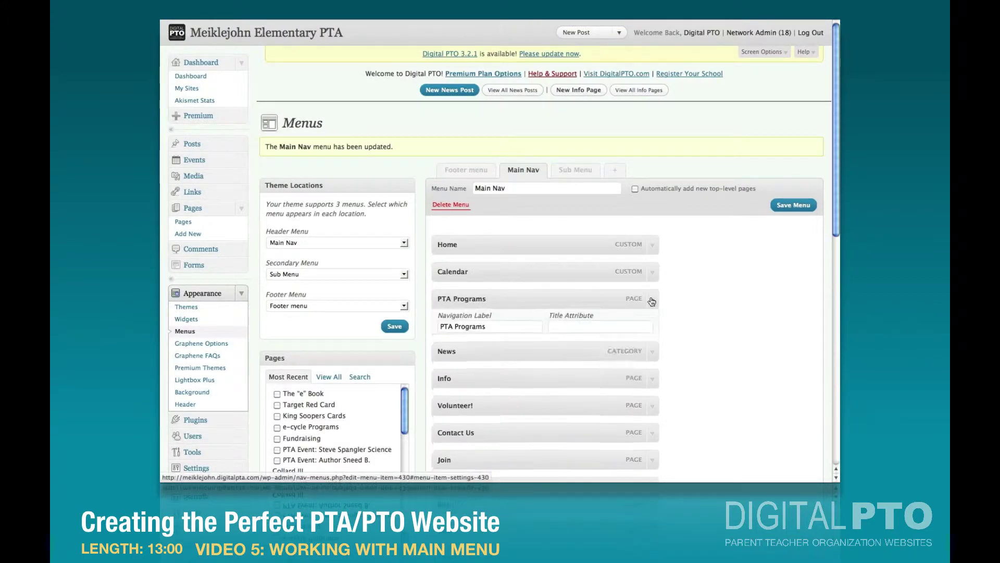
pyautogui.scroll(-3, 678, 282)
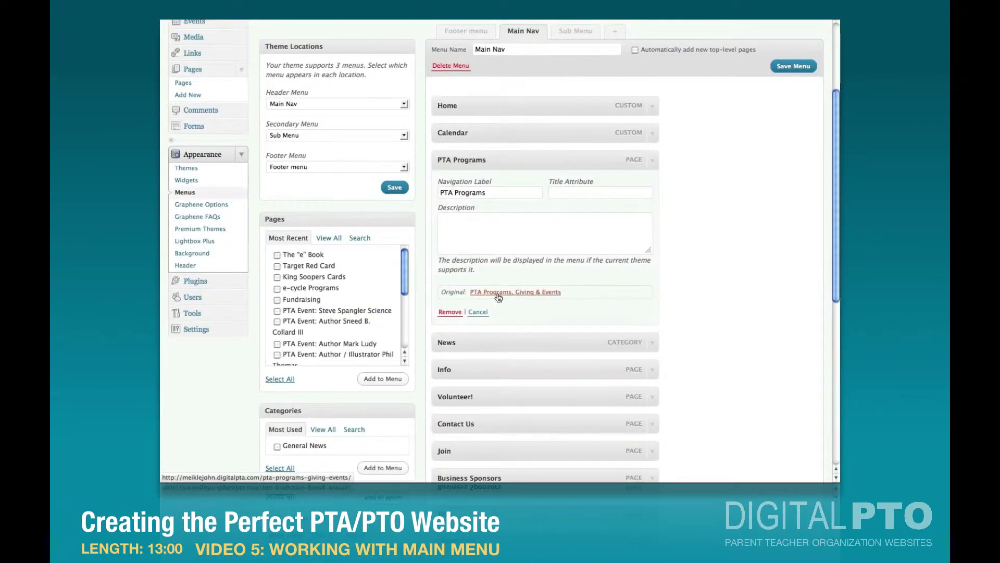
pyautogui.click(653, 160)
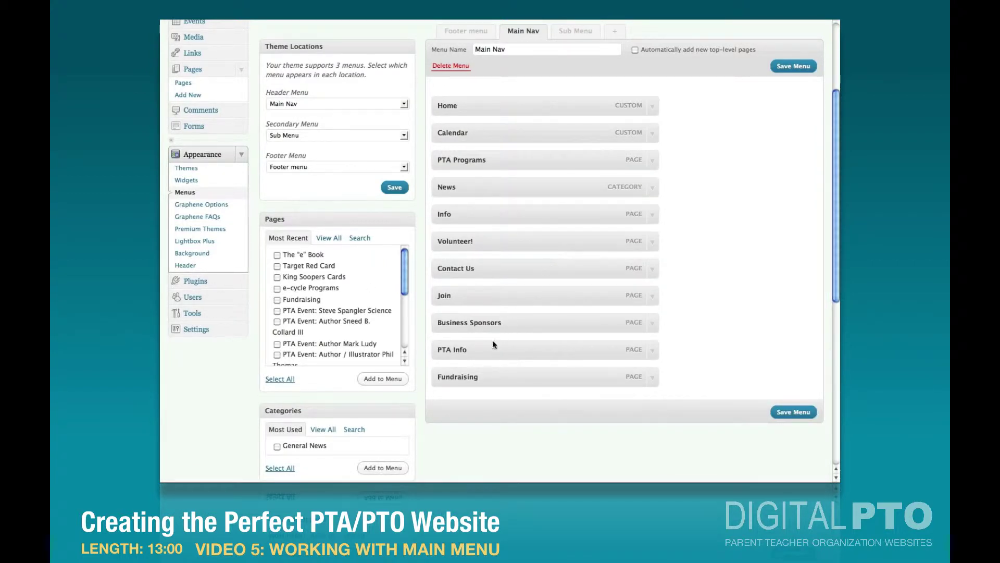
# - Reorder Main Nav so PTA Info, Business Sponsors, Fundraising and Volunteer! follow PTA Programs in that order
pyautogui.moveTo(486, 348); pyautogui.dragTo(482, 189)
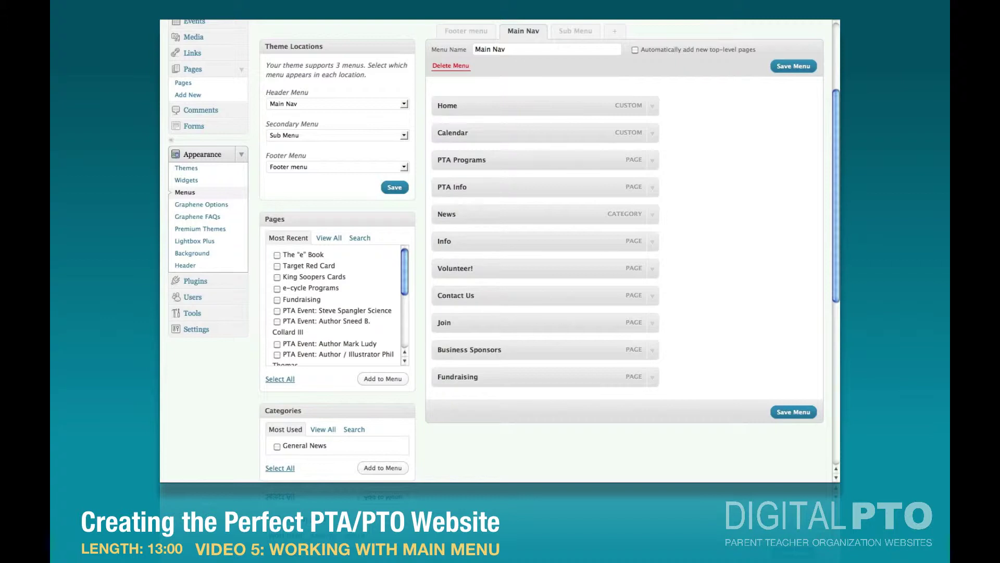
pyautogui.moveTo(472, 352); pyautogui.dragTo(468, 213)
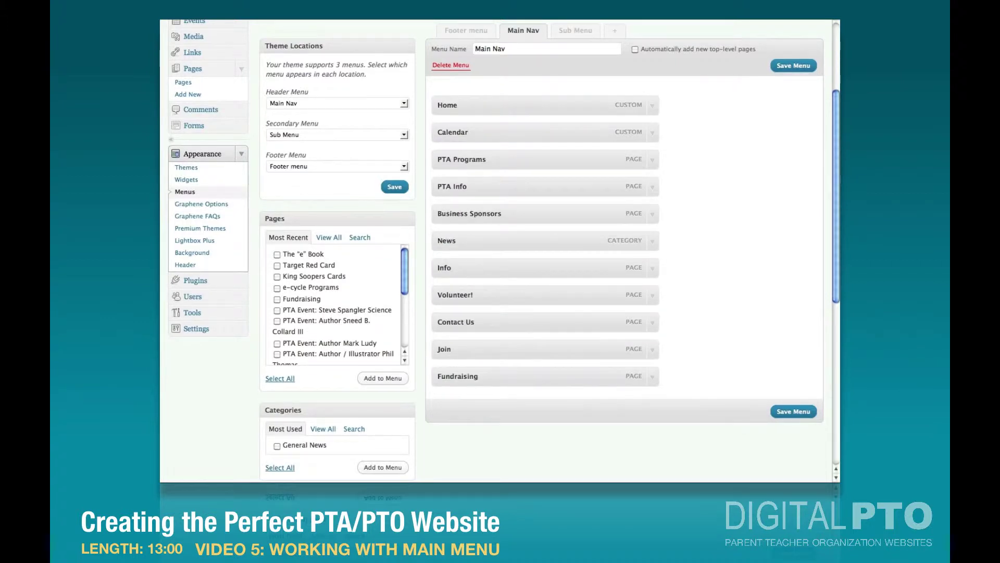
pyautogui.moveTo(452, 377); pyautogui.dragTo(453, 239)
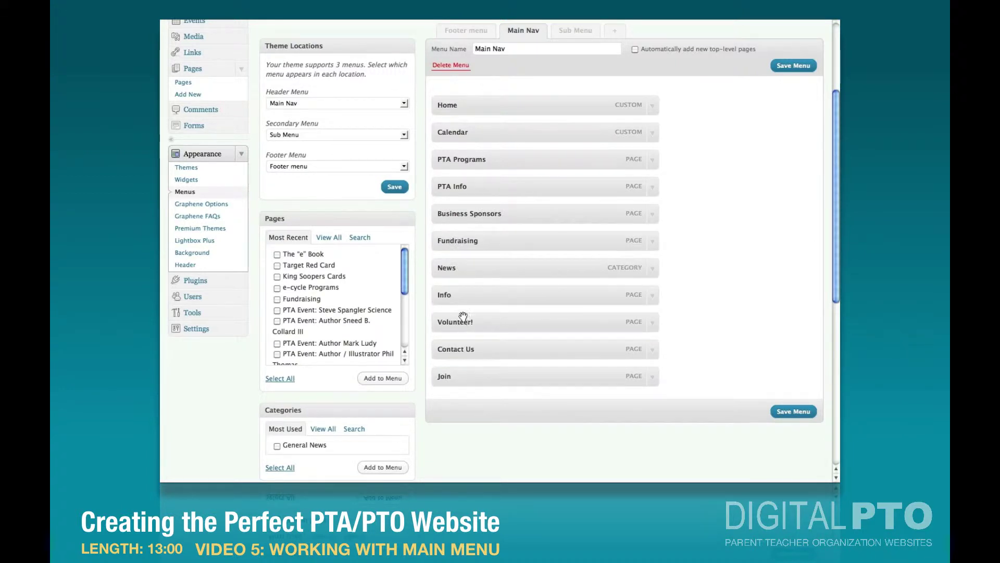
pyautogui.moveTo(463, 322); pyautogui.dragTo(465, 267)
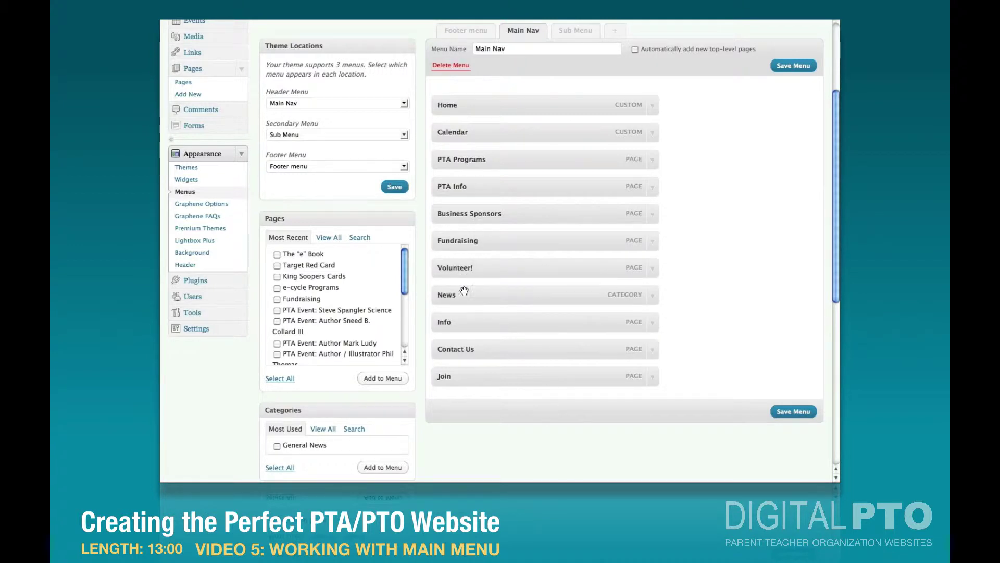
# - Move Join directly below Volunteer! in Main Nav and remove the News, Info and Contact Us items
pyautogui.moveTo(449, 374); pyautogui.dragTo(456, 294)
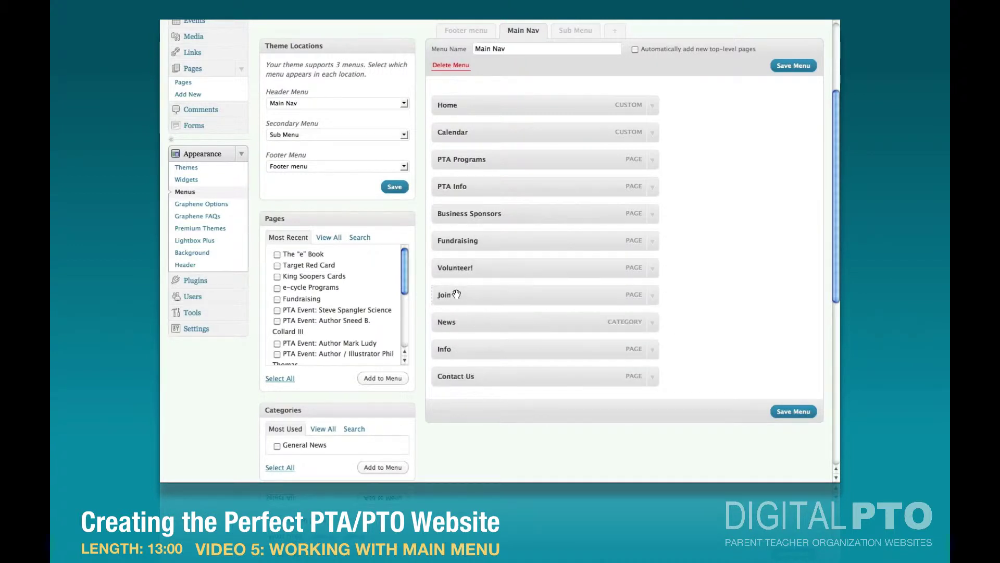
pyautogui.click(652, 323)
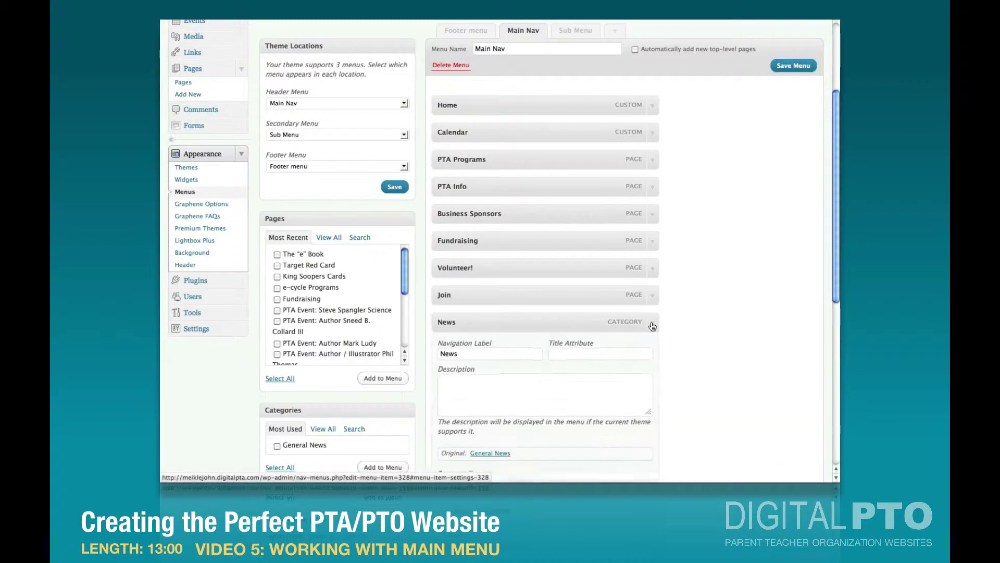
pyautogui.scroll(-2, 525, 401)
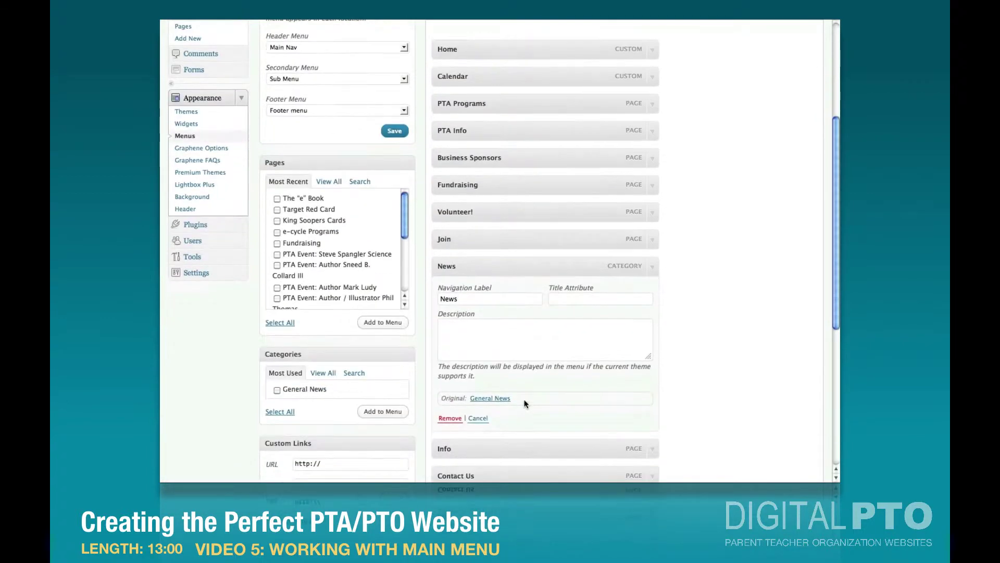
pyautogui.click(447, 418)
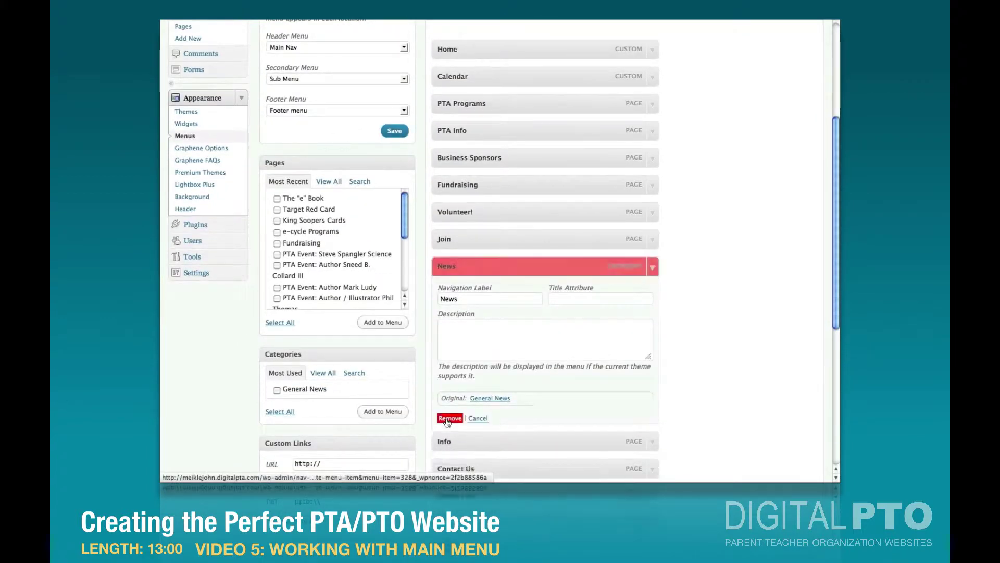
pyautogui.click(653, 266)
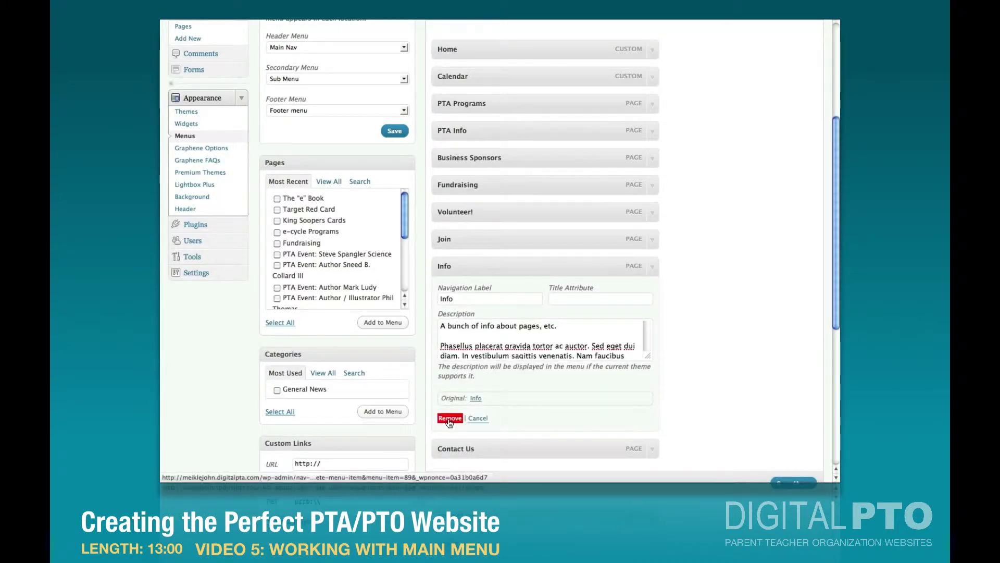
pyautogui.click(449, 418)
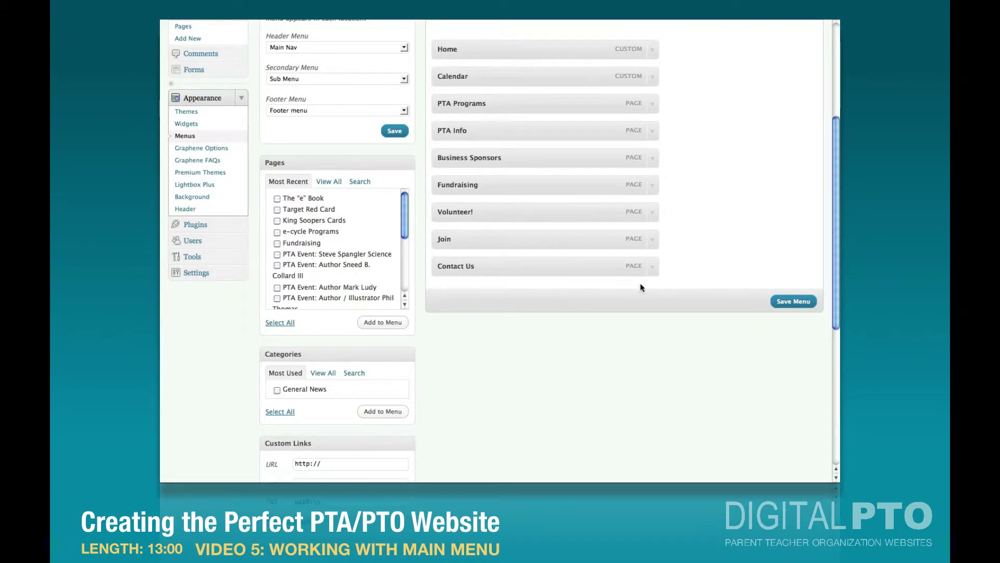
pyautogui.click(652, 266)
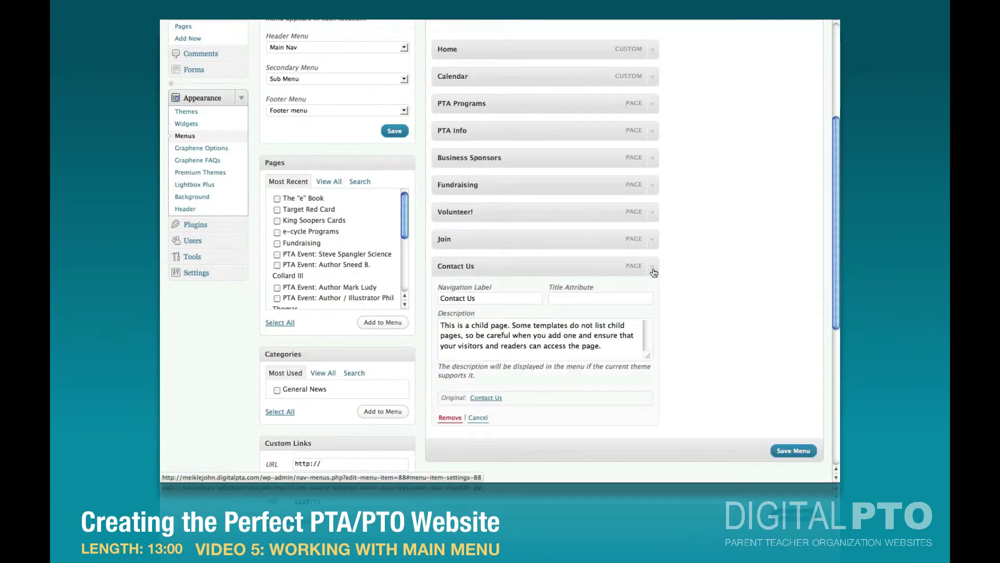
pyautogui.click(449, 418)
# - Save the Main Nav menu and reload the live home page to check the reordered navigation
pyautogui.scroll(2, 520, 195)
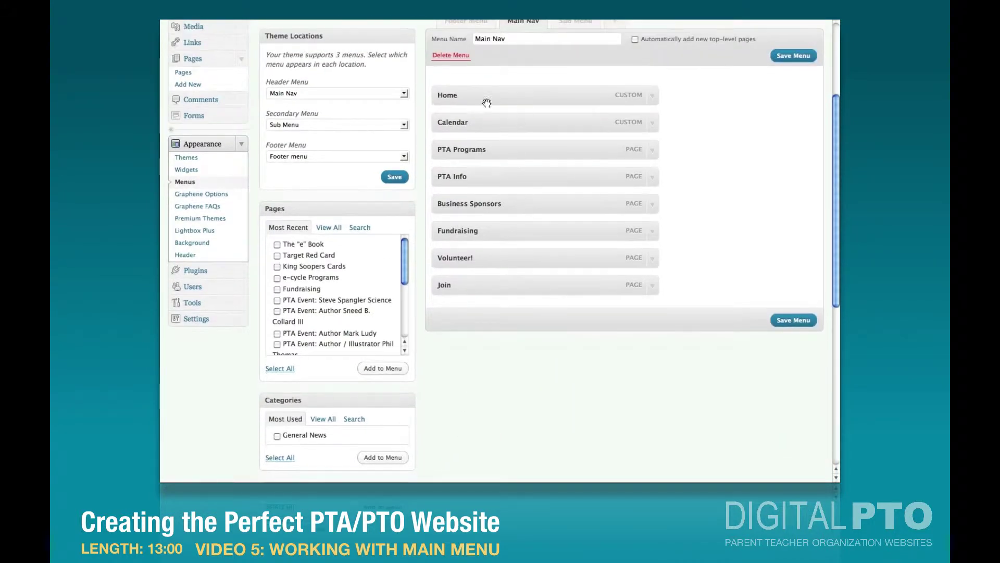
pyautogui.click(794, 320)
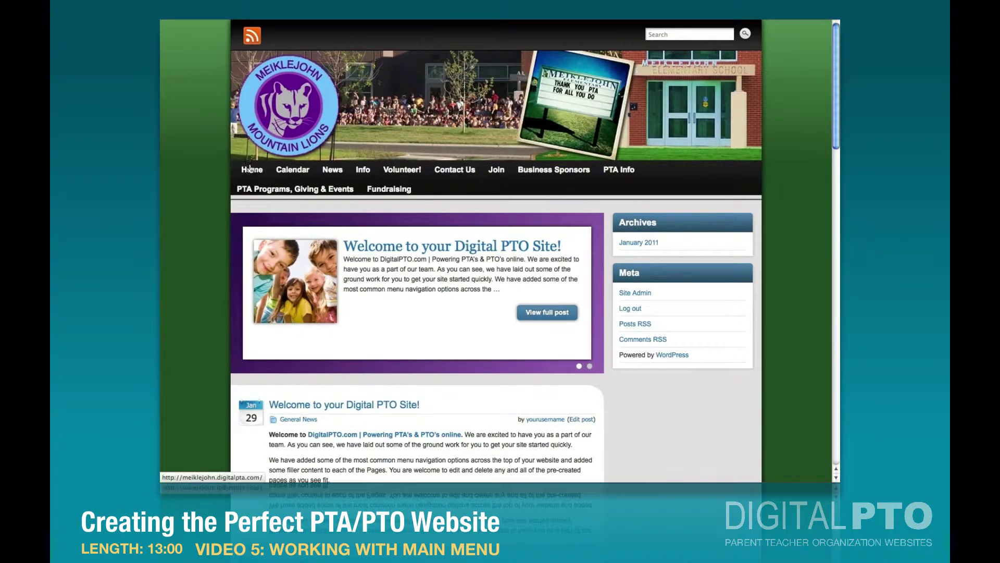
pyautogui.click(251, 170)
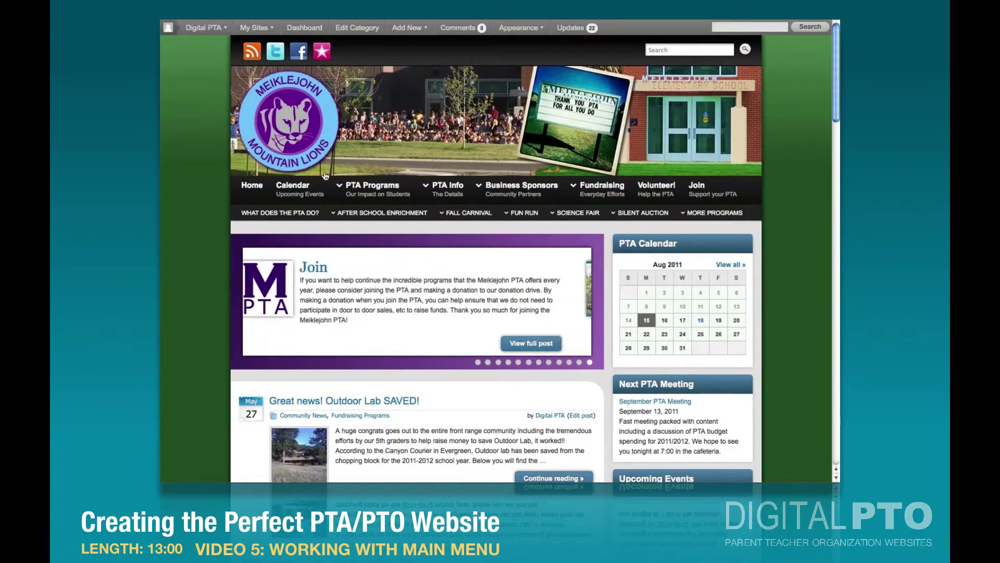
# - Set the Calendar item's description to "Upcoming Events", matching the example site, and save the menu
pyautogui.moveTo(338, 197)
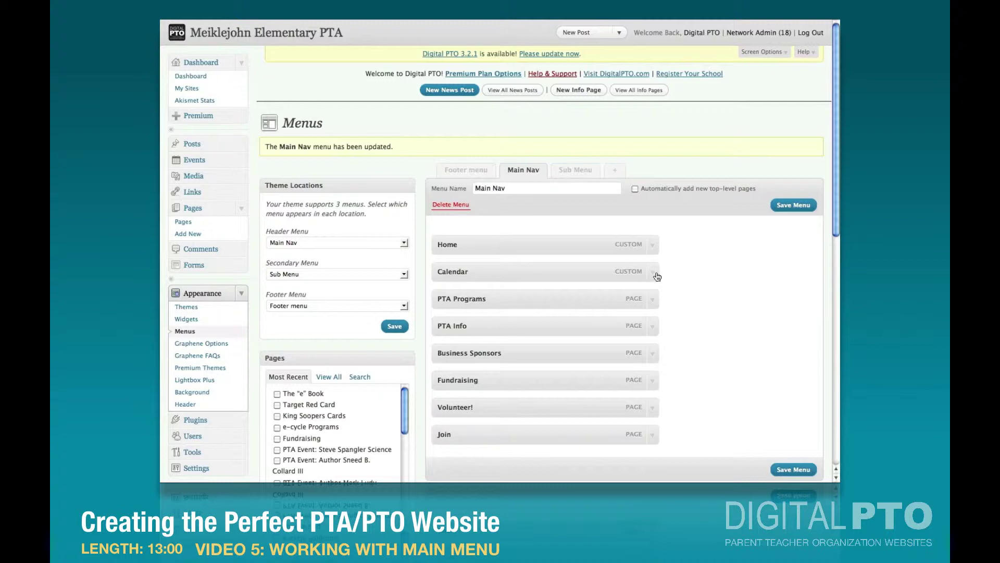
pyautogui.click(658, 276)
pyautogui.click(534, 365)
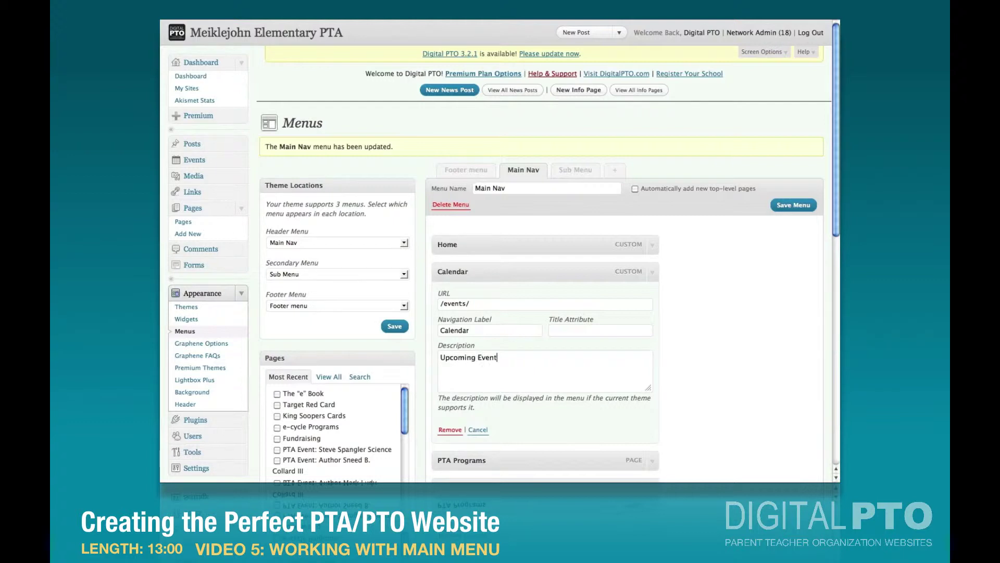
pyautogui.write('Upcoming Events')
pyautogui.click(788, 206)
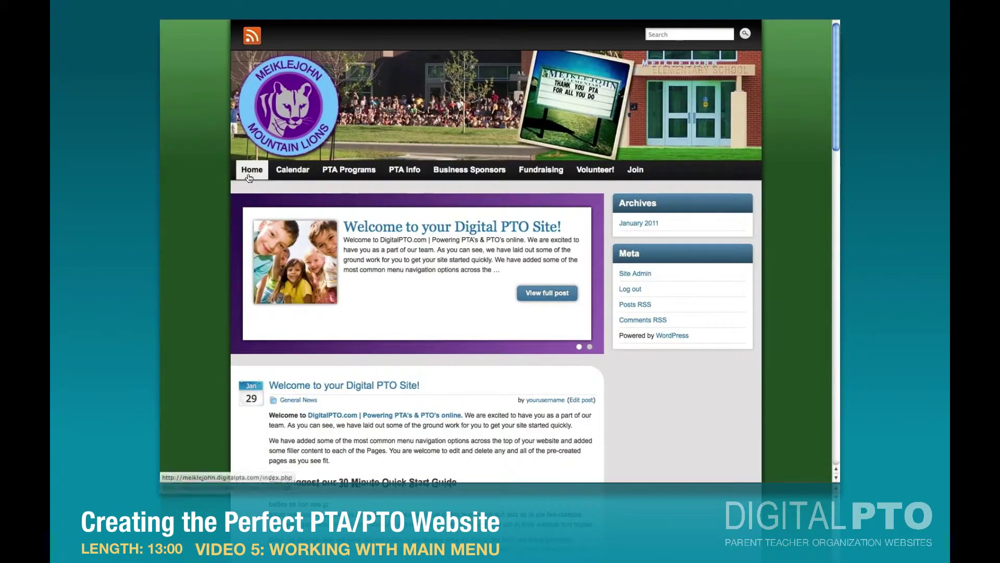
# - Check the Calendar item on the reloaded live home page and review the Description option among the advanced menu properties
pyautogui.click(249, 179)
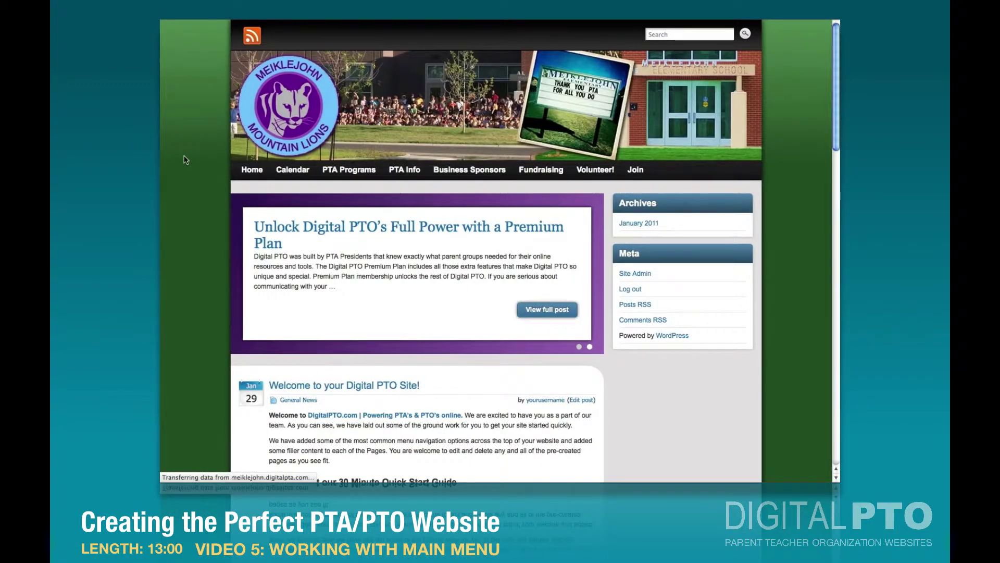
pyautogui.click(305, 187)
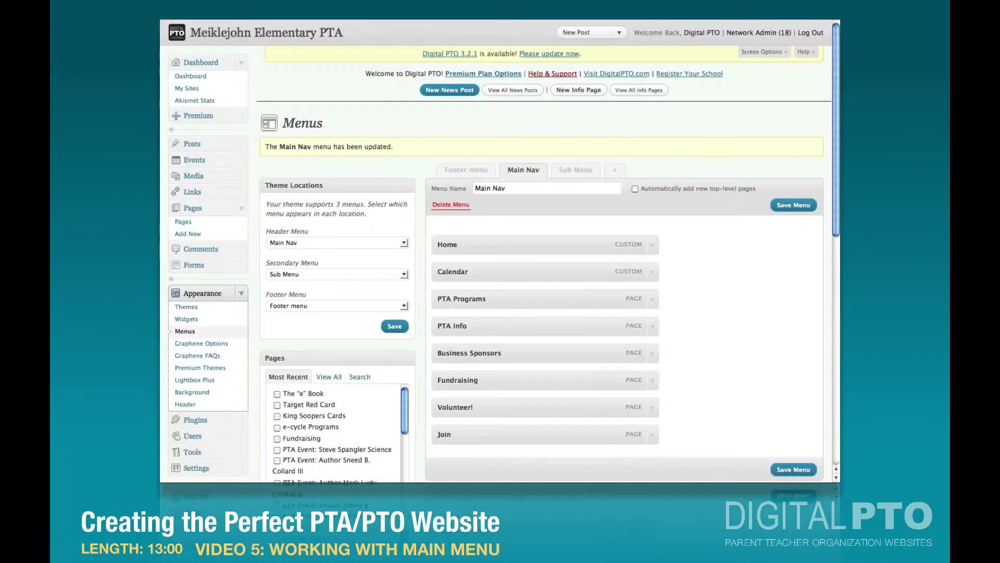
pyautogui.click(762, 52)
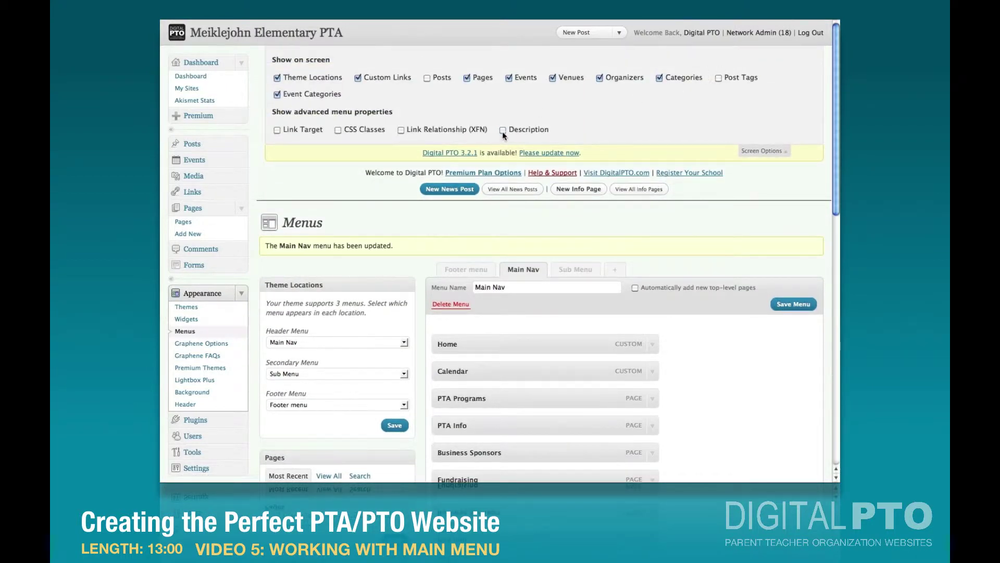
pyautogui.click(762, 151)
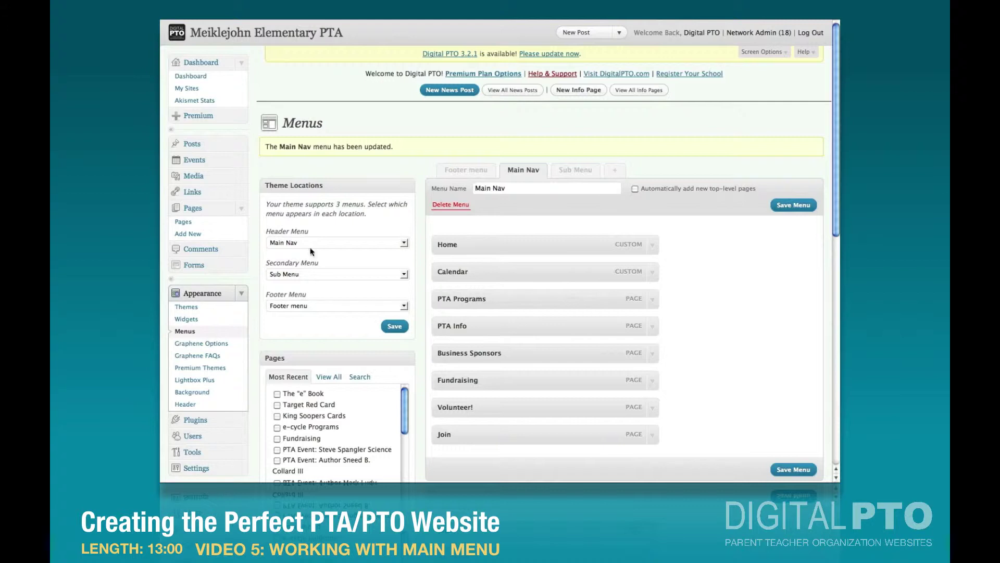
# - Set the PTA Programs description to "Our Impact on Students" and the PTA Info description to "The Details"
pyautogui.click(650, 299)
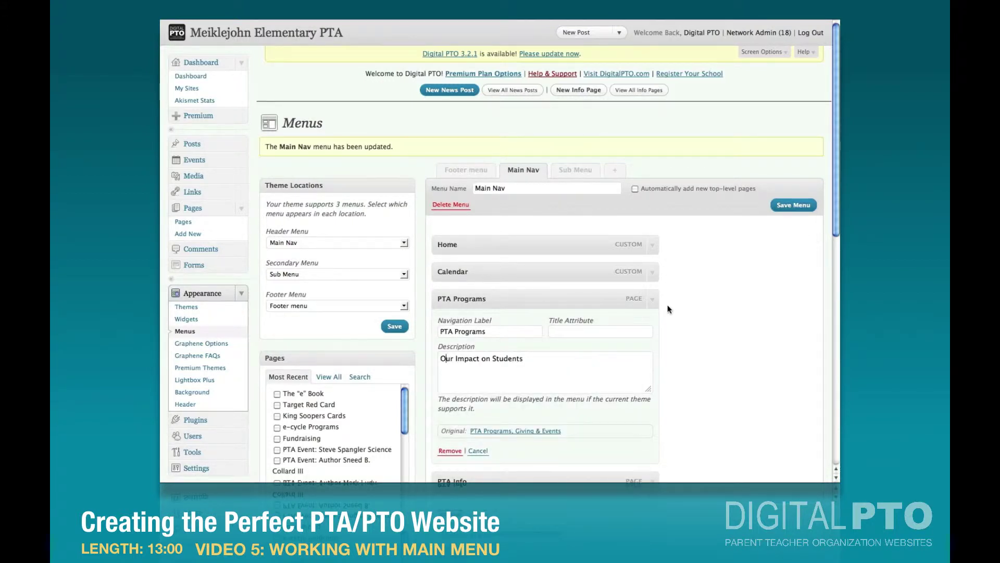
pyautogui.click(652, 300)
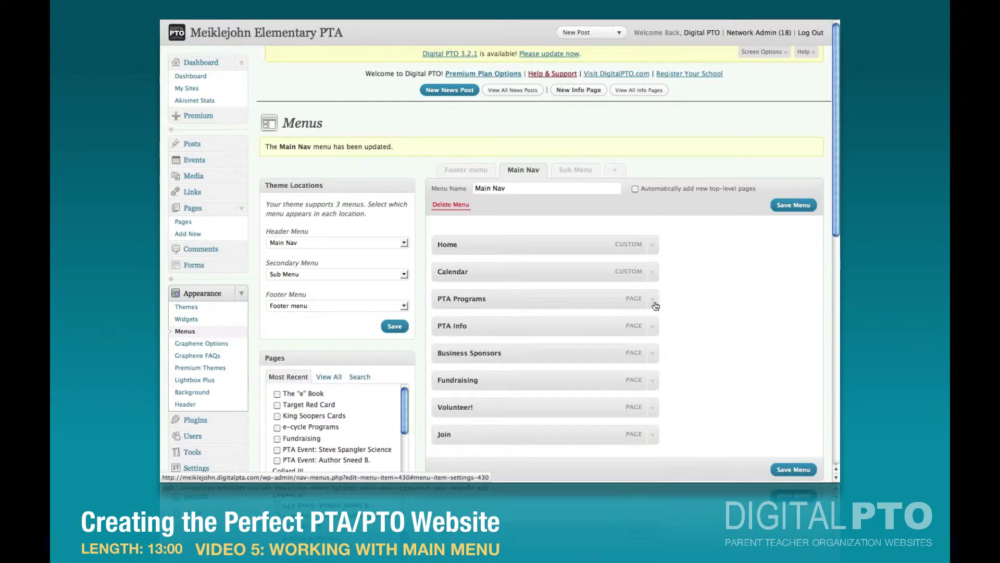
pyautogui.click(654, 328)
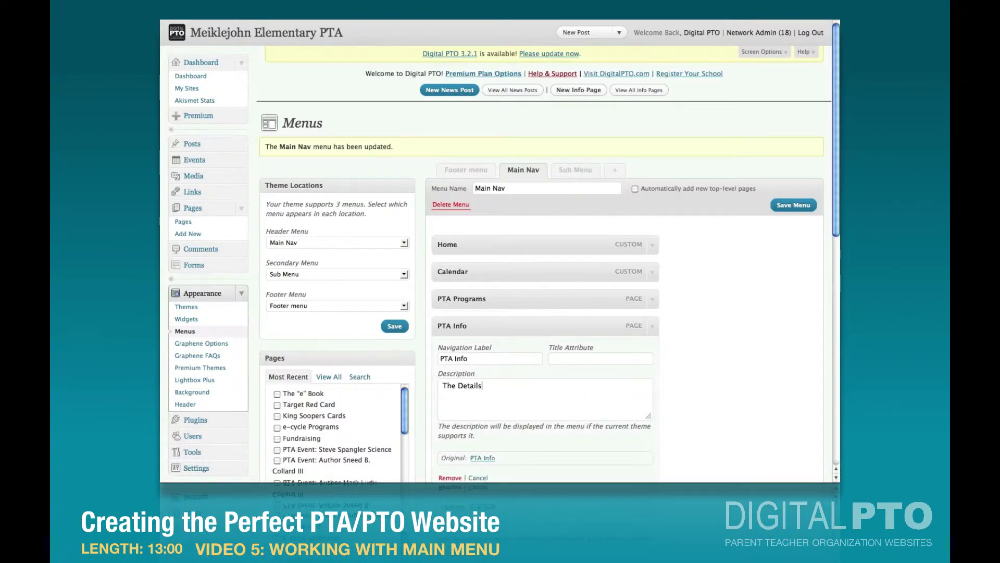
pyautogui.click(655, 328)
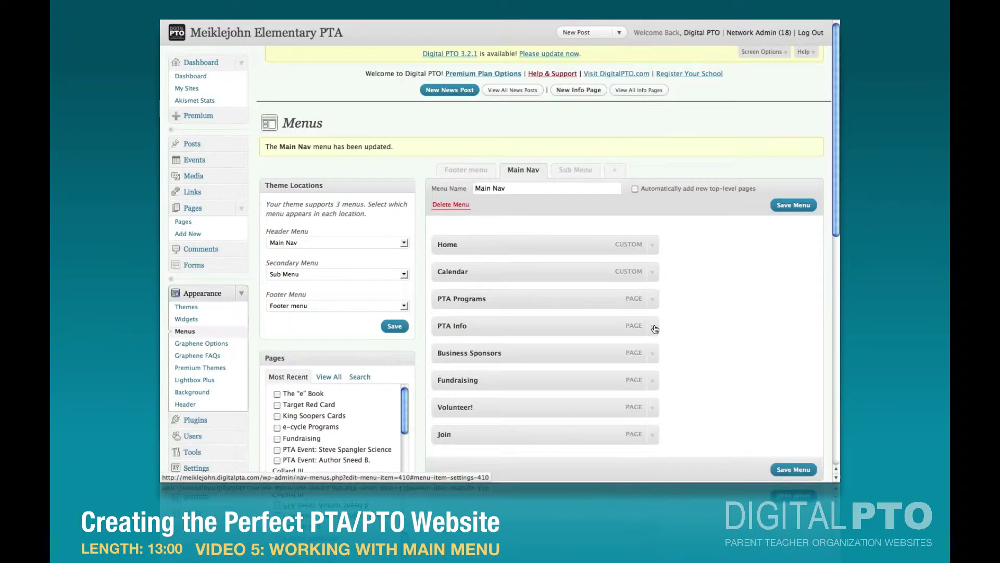
# - Fill in the Business Sponsors description and set the Fundraising description to "Everyday Efforts"
pyautogui.click(653, 359)
pyautogui.click(655, 357)
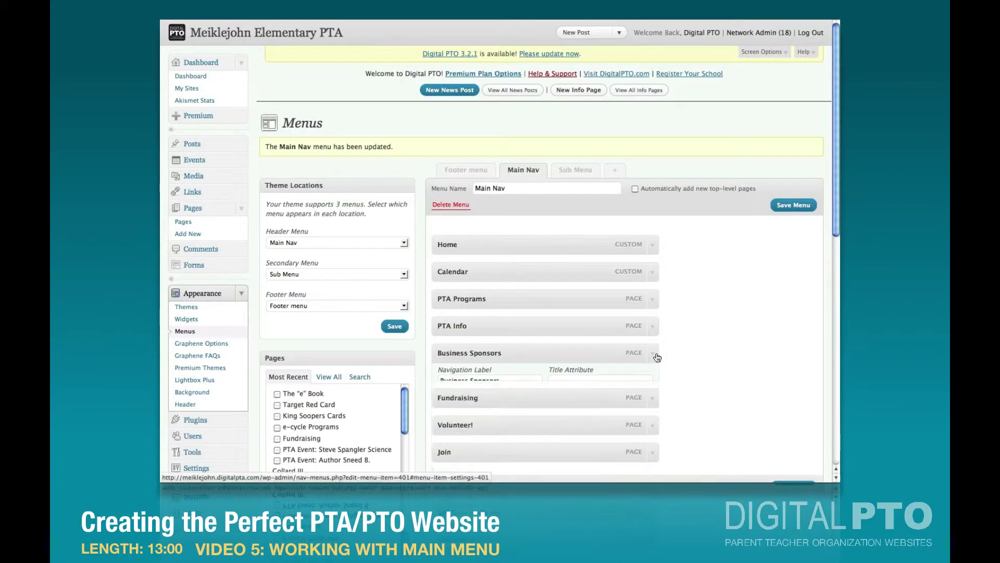
pyautogui.click(652, 384)
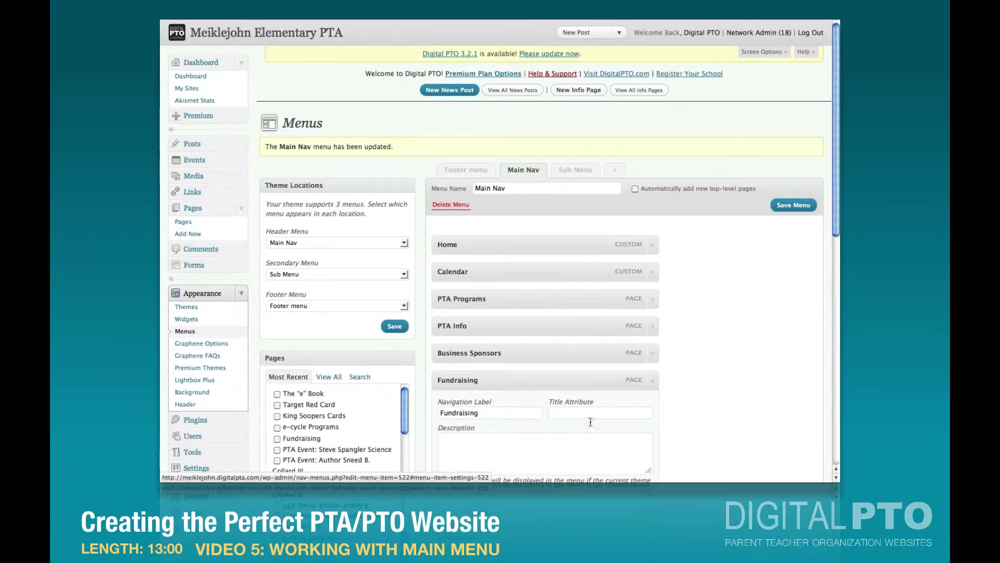
pyautogui.click(589, 443)
pyautogui.write('Everyday Efforts')
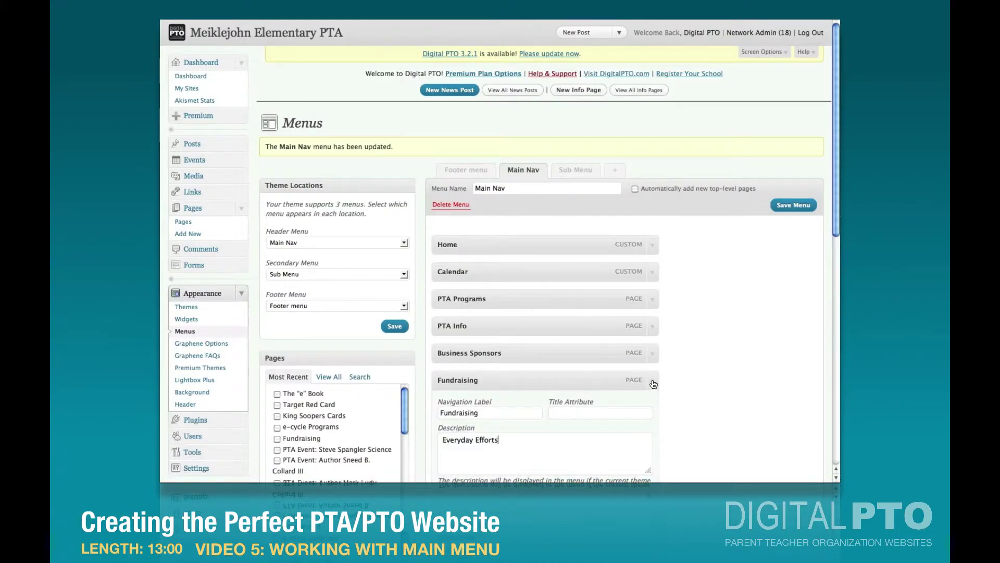
pyautogui.click(653, 385)
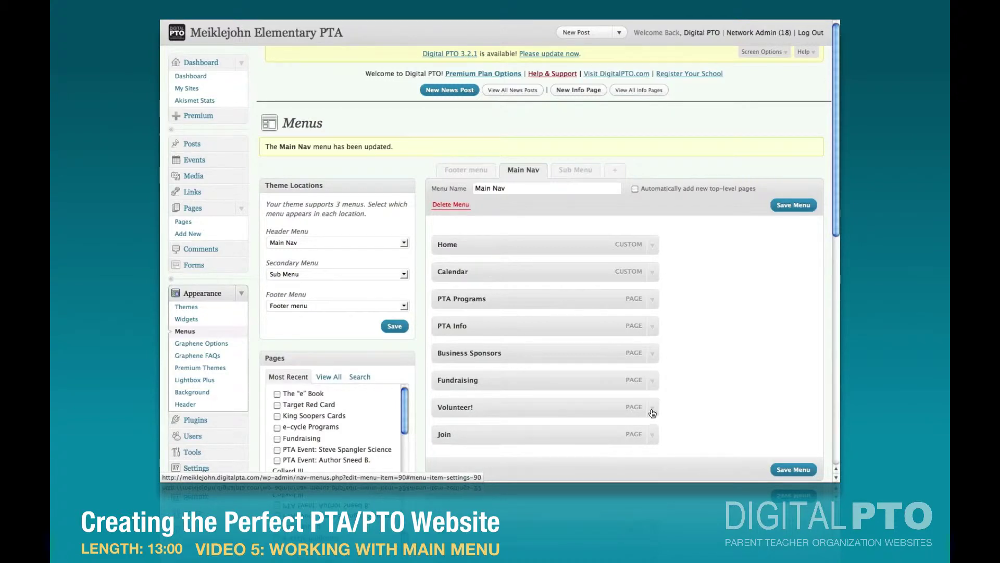
# - Replace the Volunteer! item's entire placeholder description with "Help the PTA"
pyautogui.click(653, 411)
pyautogui.scroll(-3, 524, 456)
pyautogui.scroll(-1, 523, 456)
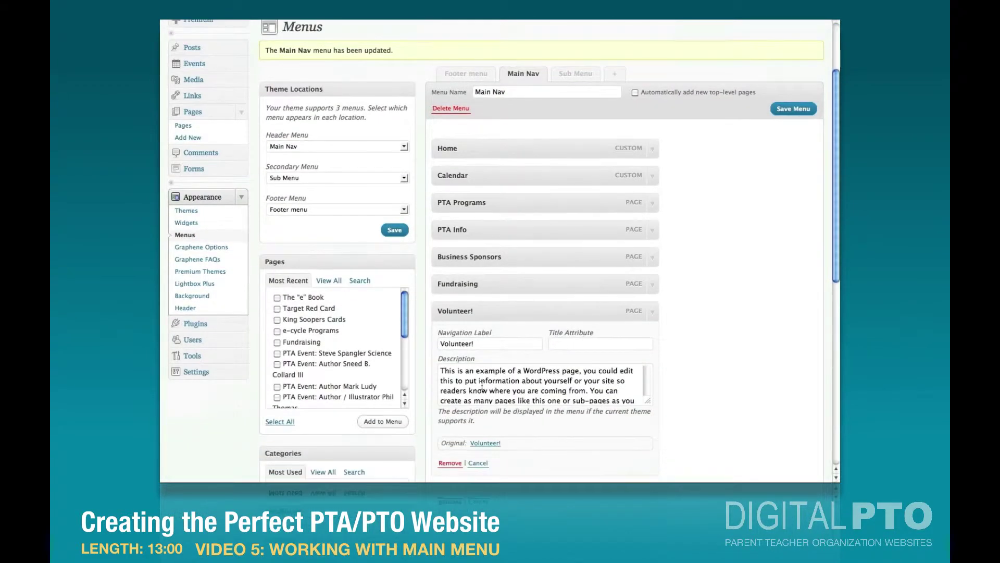
pyautogui.tripleClick(482, 386)
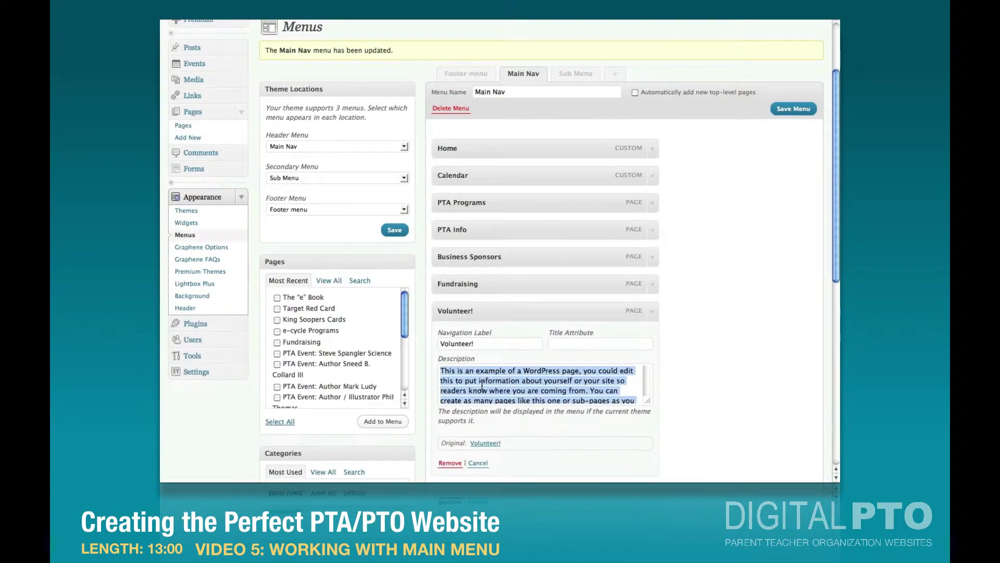
pyautogui.press('BackSpace')
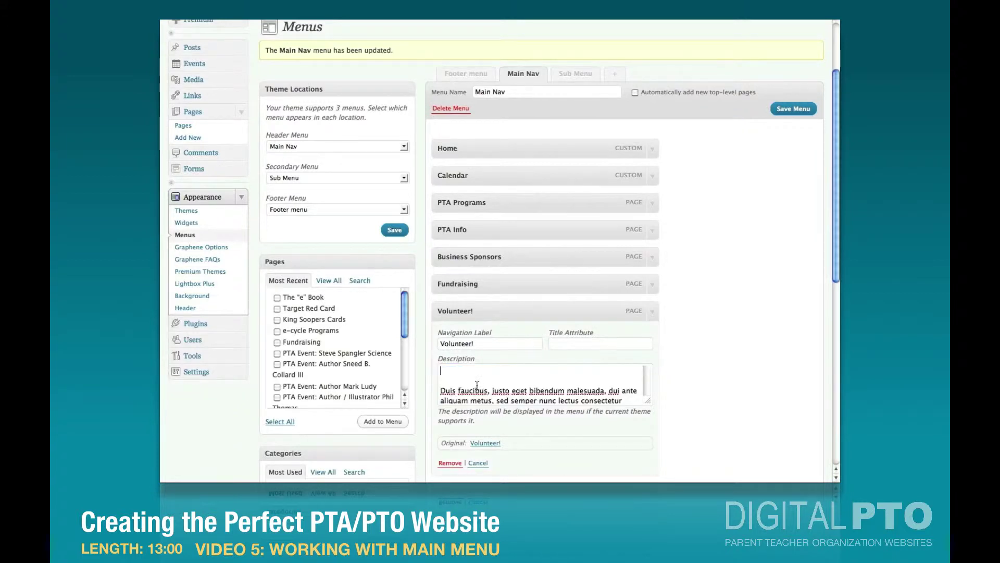
pyautogui.moveTo(443, 372); pyautogui.dragTo(495, 451)
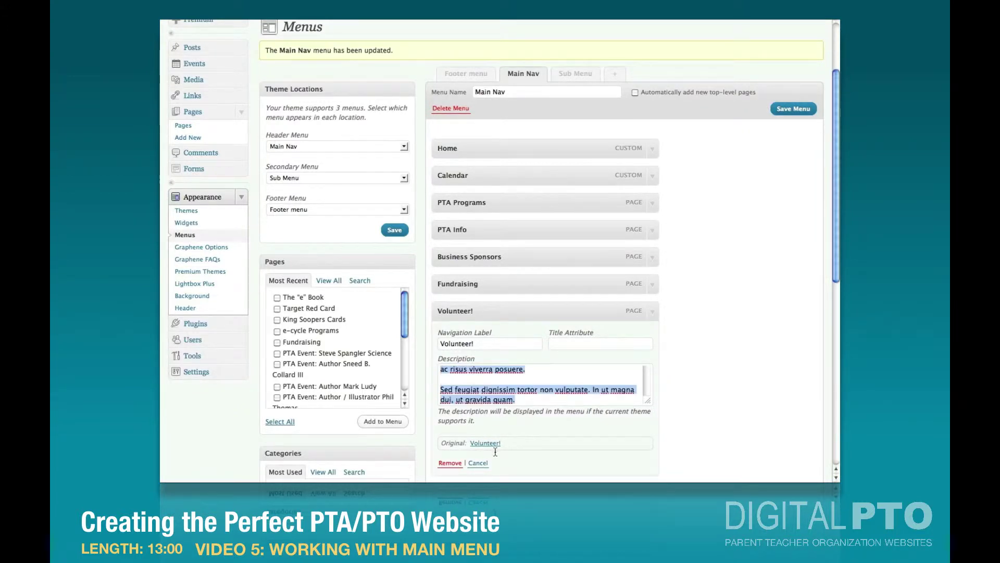
pyautogui.press('BackSpace')
pyautogui.write('Help the PTA')
pyautogui.click(652, 311)
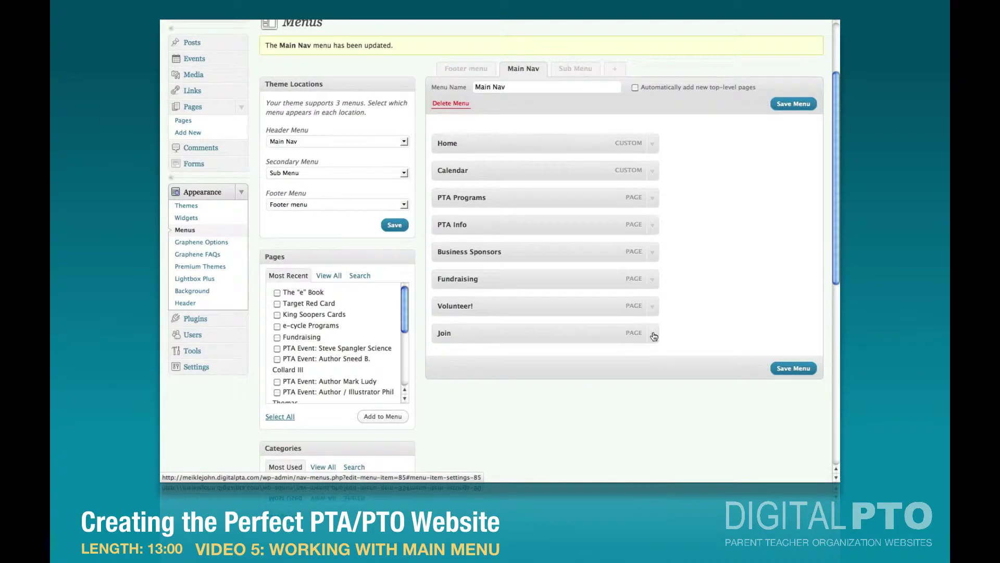
# - Replace the Join item's description with "Support your PTA"
pyautogui.click(653, 334)
pyautogui.doubleClick(491, 402)
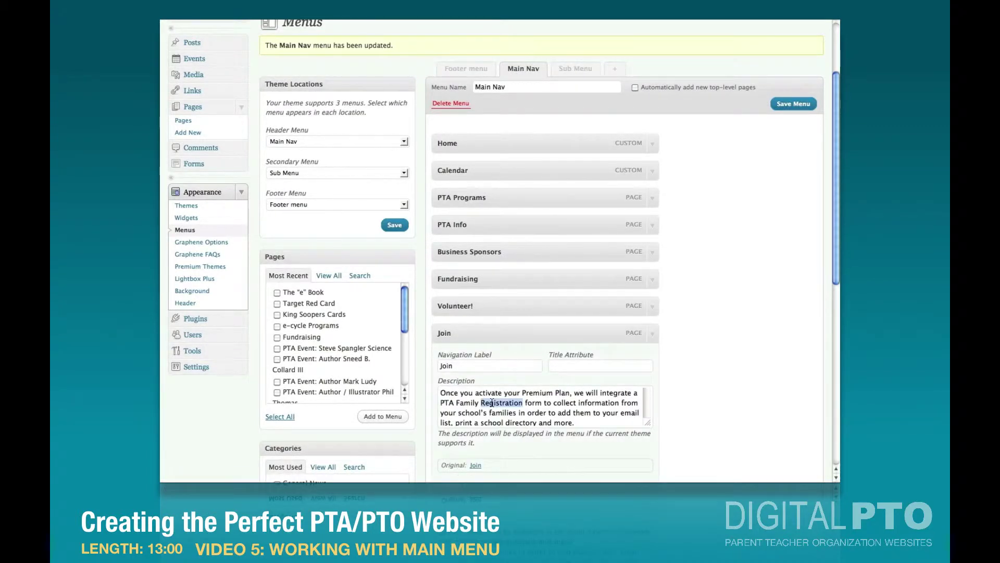
pyautogui.tripleClick(492, 403)
pyautogui.write('Support your PTA')
pyautogui.click(654, 336)
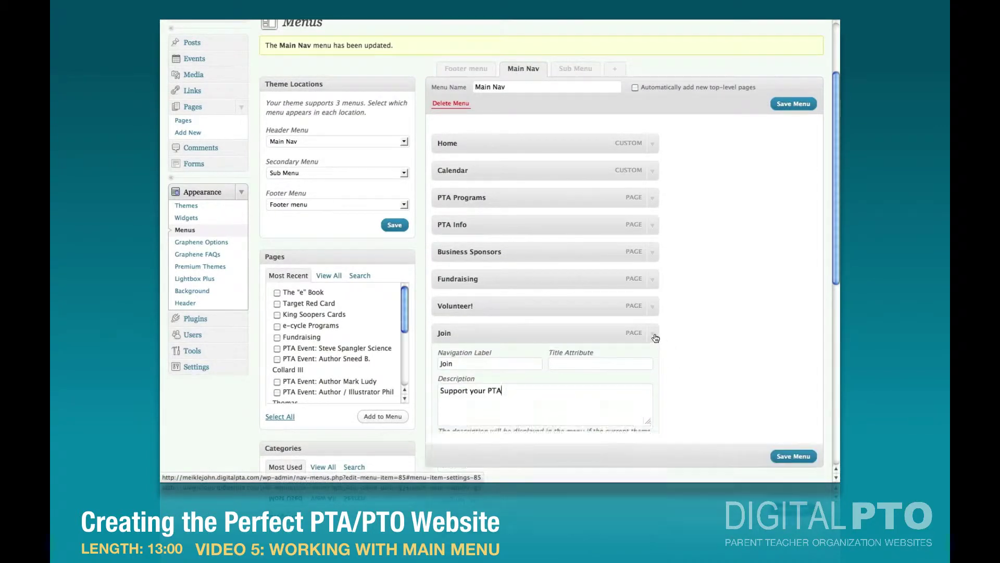
# - Save the Main Nav menu with its new descriptions and reload the live home page to check them
pyautogui.scroll(4, 748, 181)
pyautogui.click(795, 195)
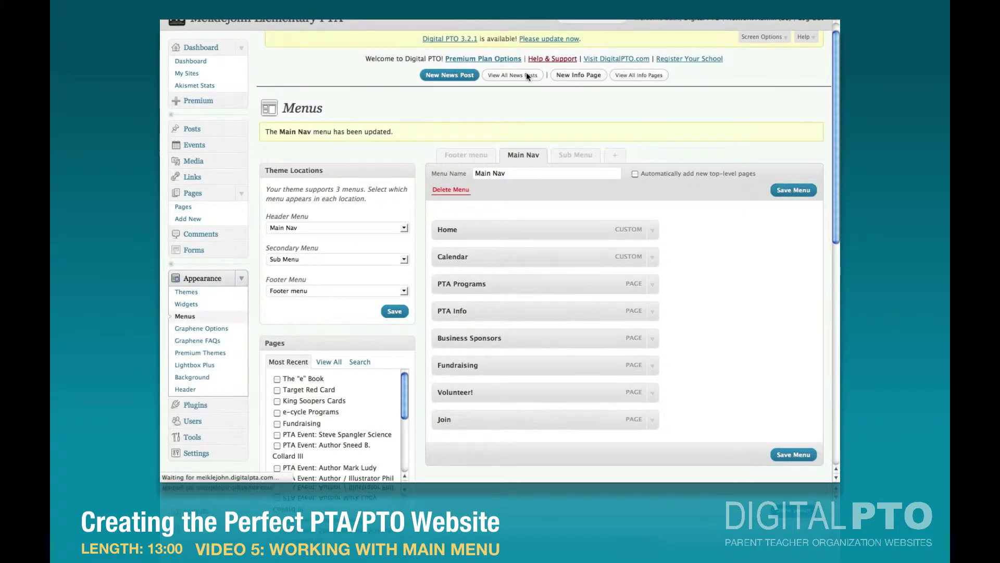
pyautogui.click(265, 21)
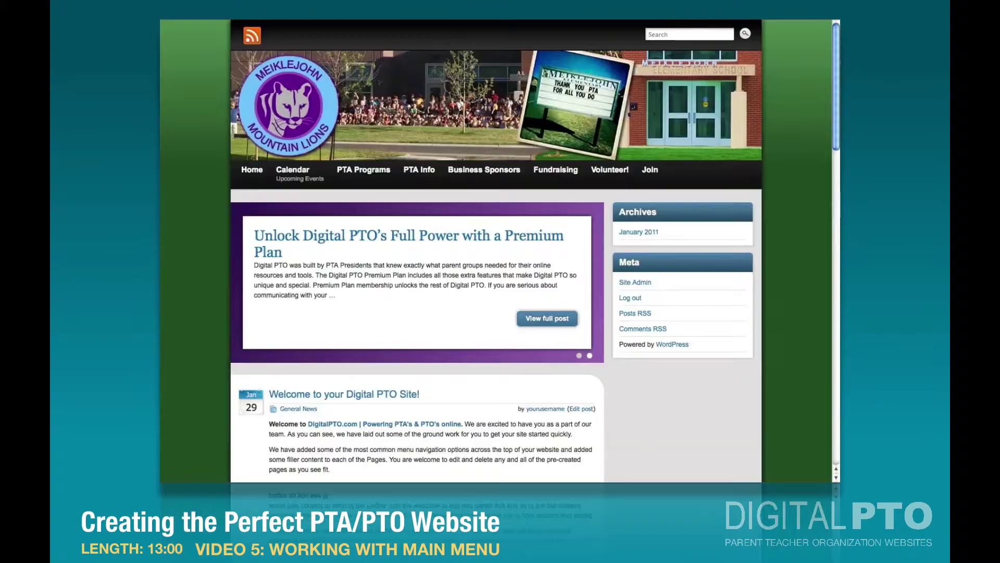
pyautogui.click(252, 170)
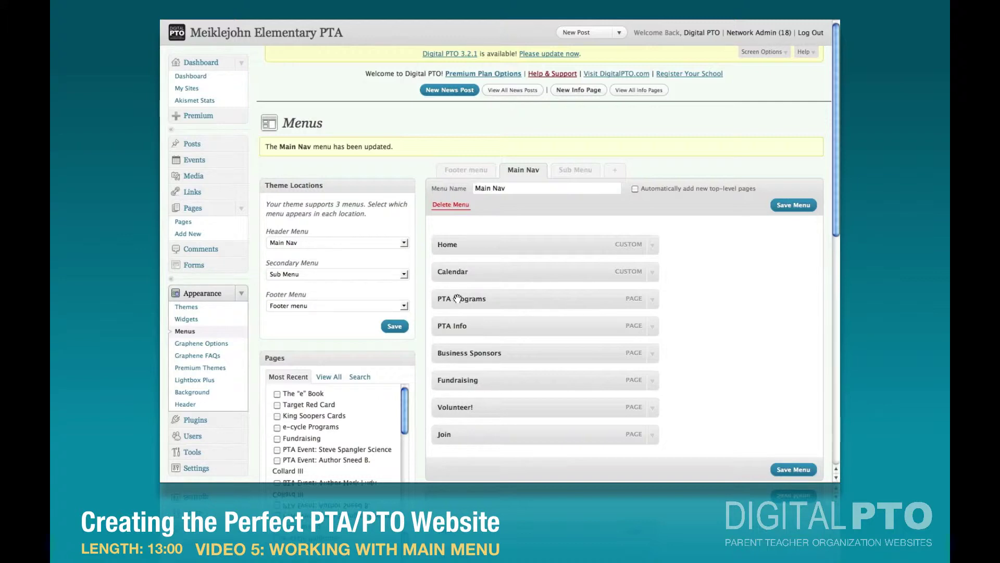
# - Move the Pages box above the Theme Locations box on the Menus screen
pyautogui.scroll(-3, 417, 344)
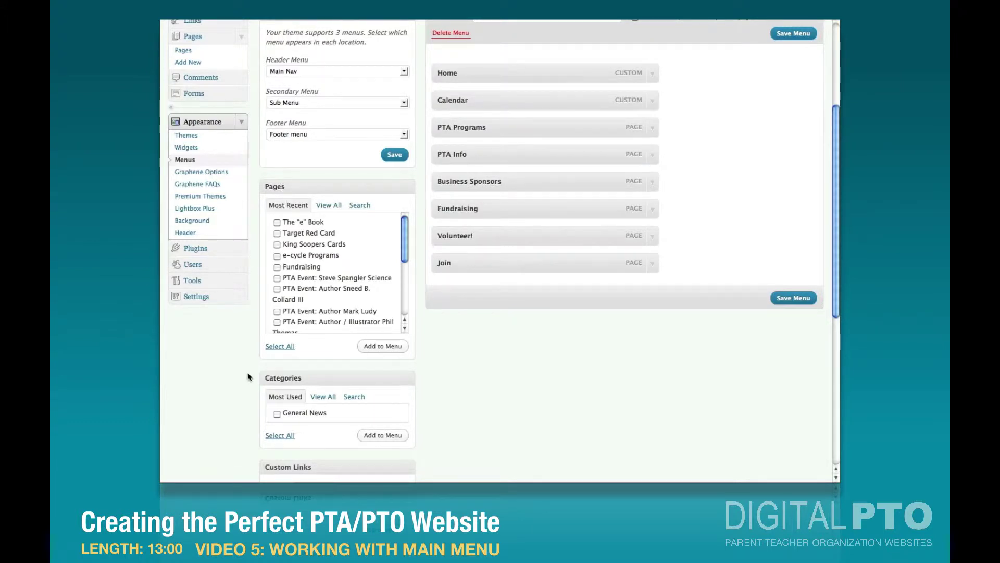
pyautogui.scroll(-3, 248, 376)
pyautogui.moveTo(306, 425)
pyautogui.mouseDown()
pyautogui.moveTo(306, 323)
pyautogui.moveTo(307, 435)
pyautogui.mouseUp()
pyautogui.scroll(2, 309, 418)
pyautogui.scroll(4, 309, 418)
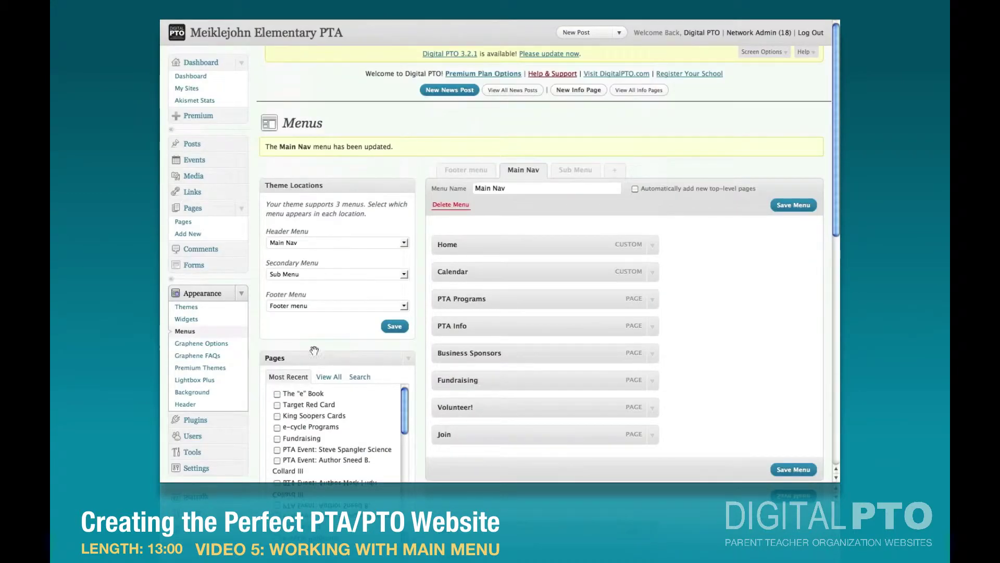
pyautogui.moveTo(316, 354); pyautogui.dragTo(314, 199)
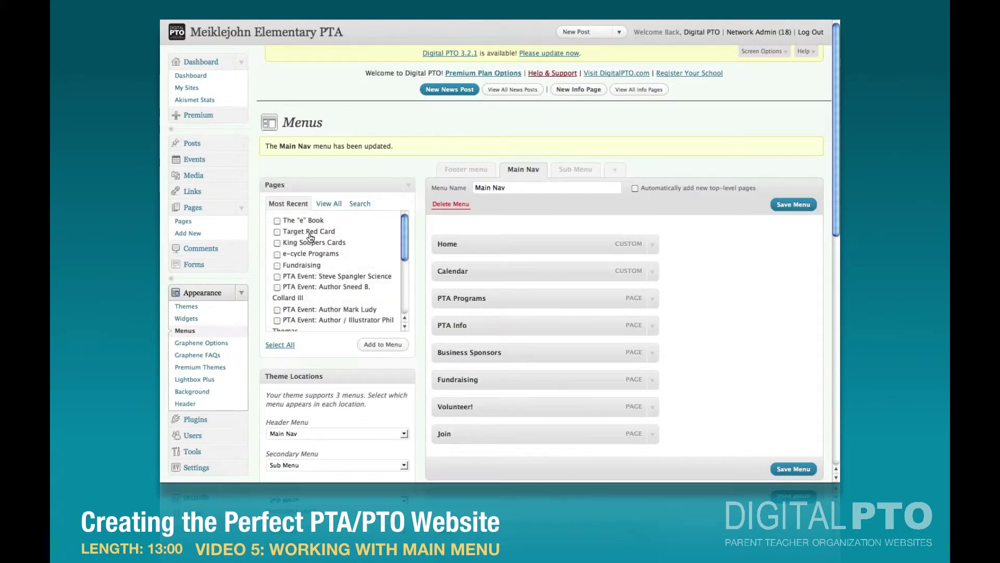
# - From the full page list, select After School Enrichment, Fall Carnival, Science Fair and Silent Auction for the Main Nav
pyautogui.click(328, 206)
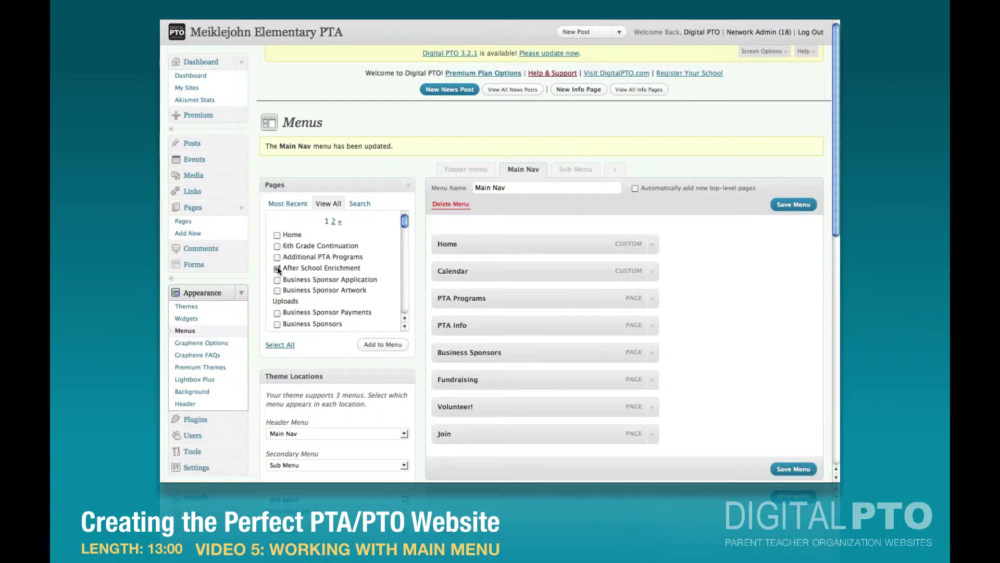
pyautogui.scroll(-5, 277, 271)
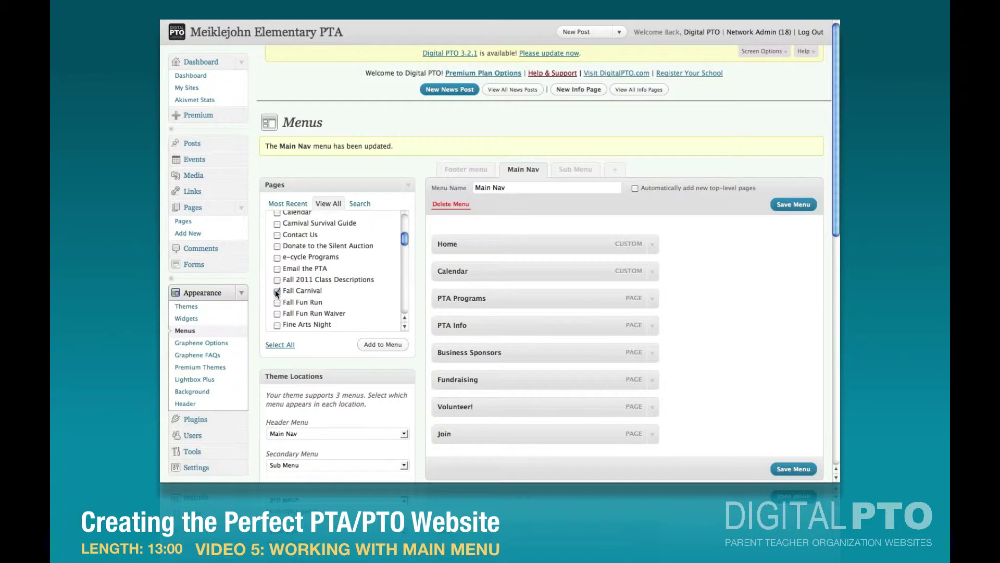
pyautogui.scroll(-10, 276, 289)
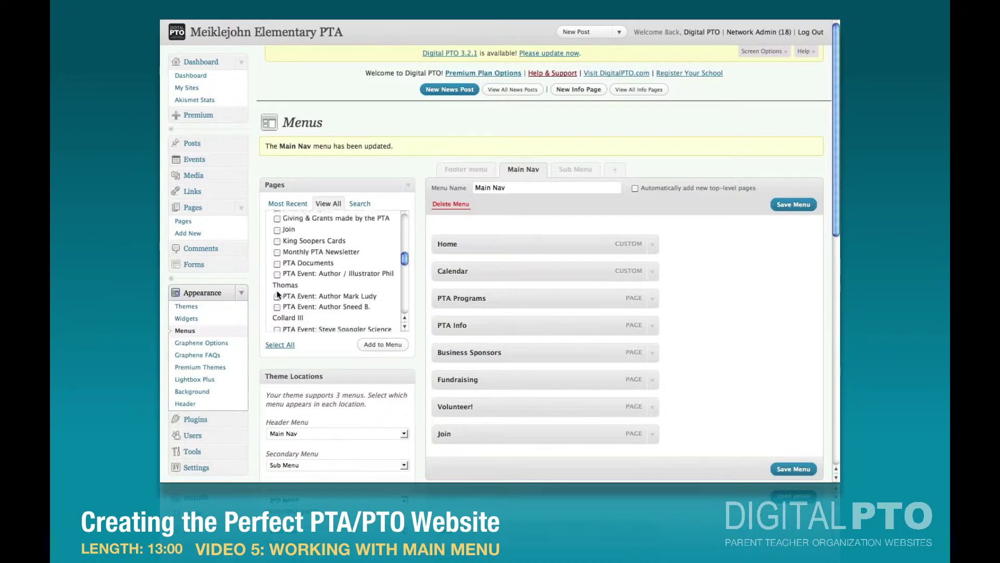
pyautogui.scroll(-8, 276, 293)
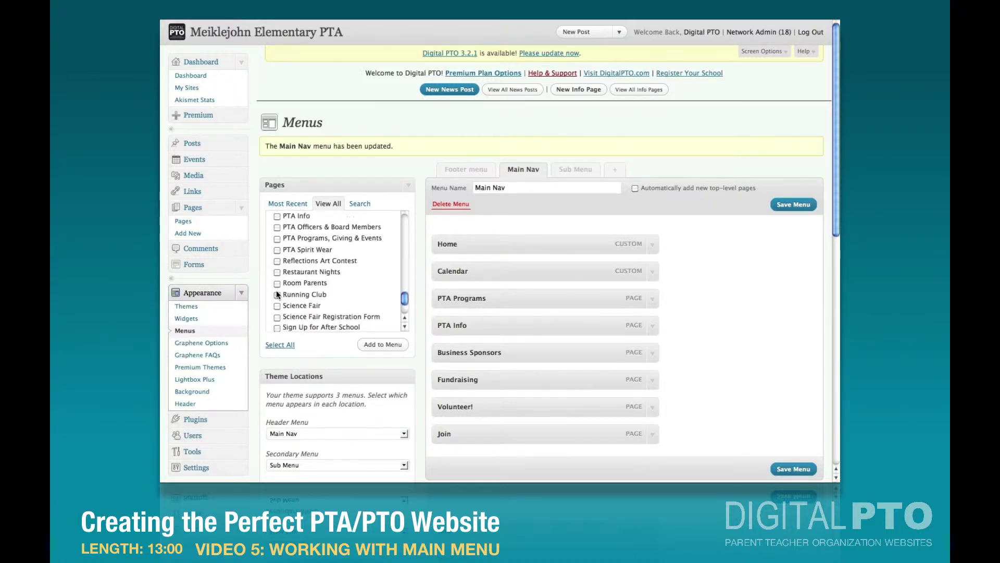
pyautogui.click(277, 301)
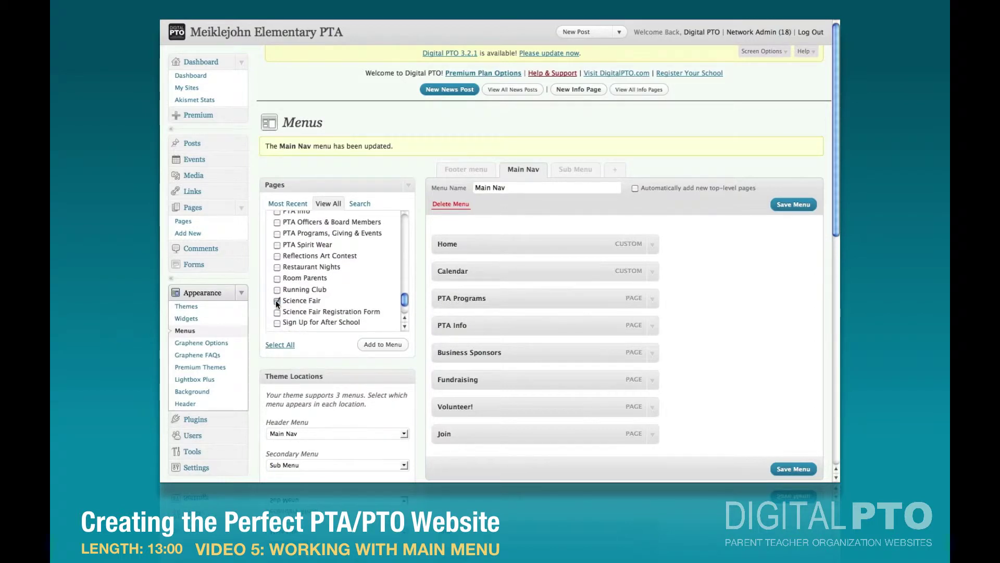
pyautogui.scroll(-3, 276, 300)
pyautogui.click(277, 310)
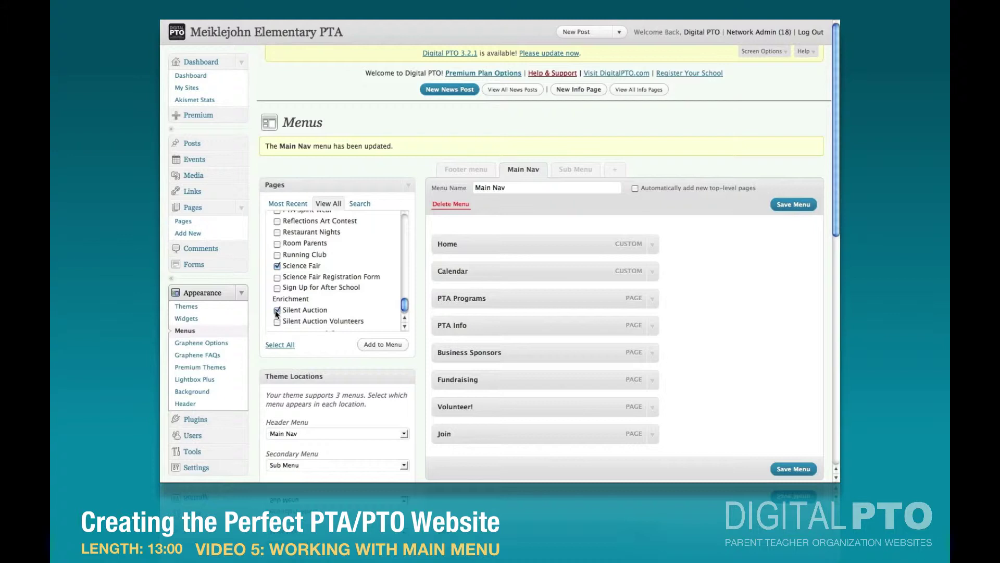
# - Also select PTA Events & Assemblies, Giving & Grants made by the PTA and Additional PTA Programs, and add all selected pages to the menu
pyautogui.scroll(5, 276, 311)
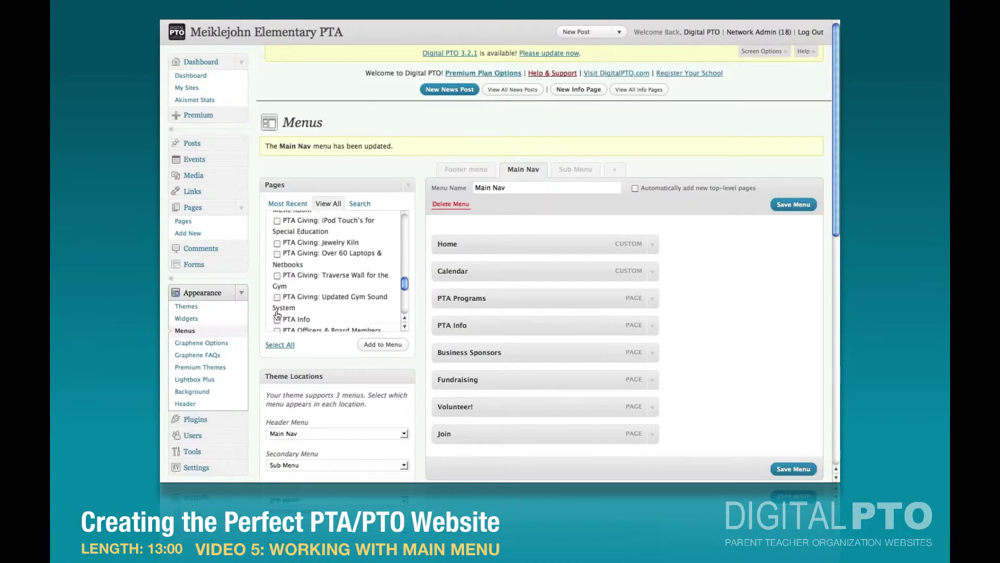
pyautogui.scroll(3, 276, 311)
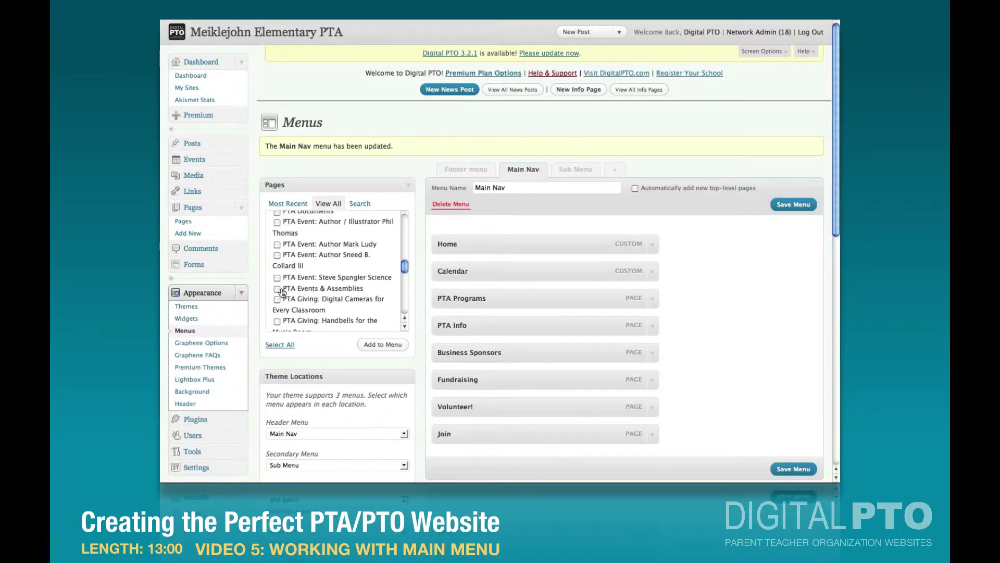
pyautogui.click(277, 289)
pyautogui.scroll(5, 276, 251)
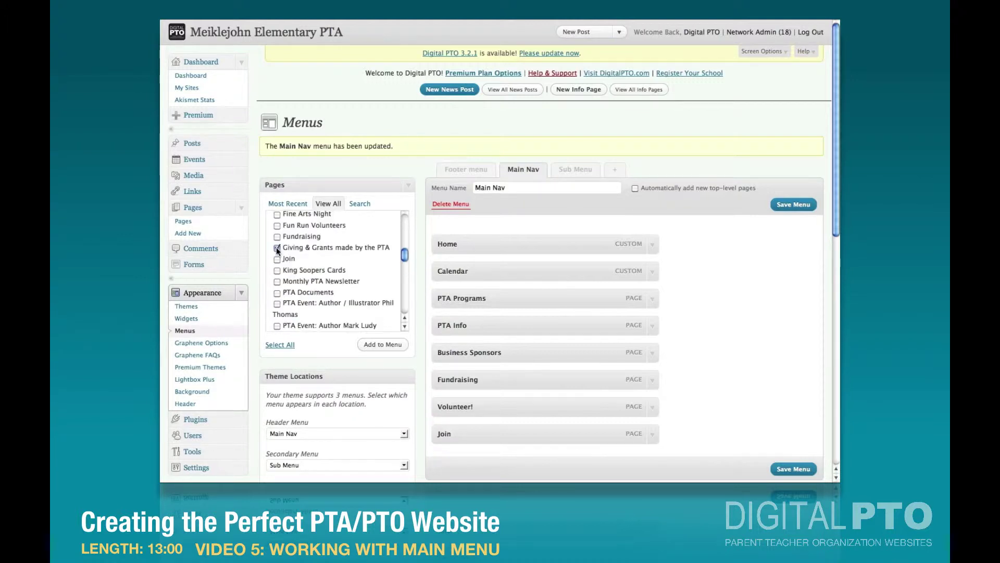
pyautogui.scroll(4, 276, 250)
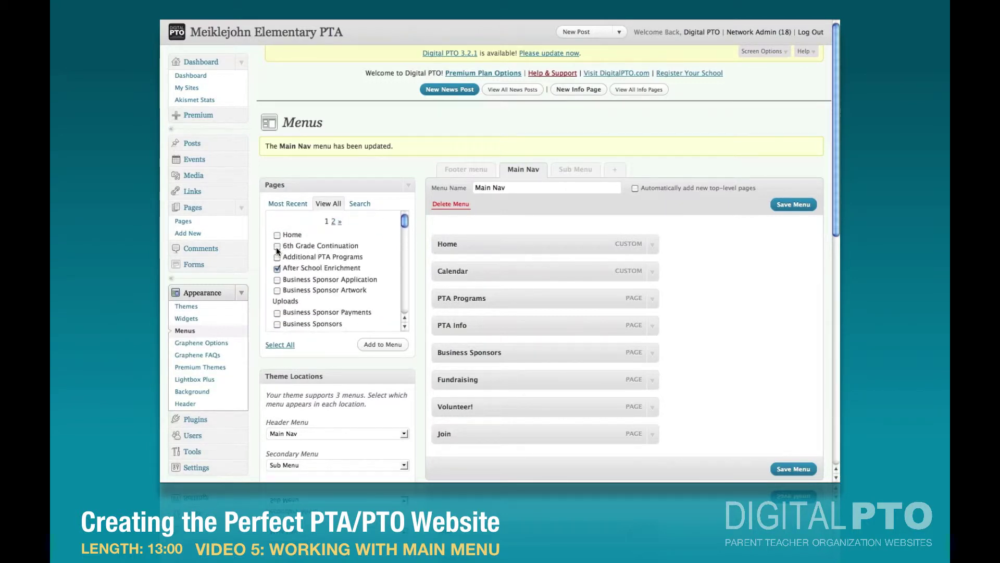
pyautogui.click(277, 258)
pyautogui.click(389, 346)
# - Nest After School Enrichment, Fall Carnival, Science Fair and Silent Auction, in that order, as sub-items under PTA Programs
pyautogui.scroll(-3, 523, 442)
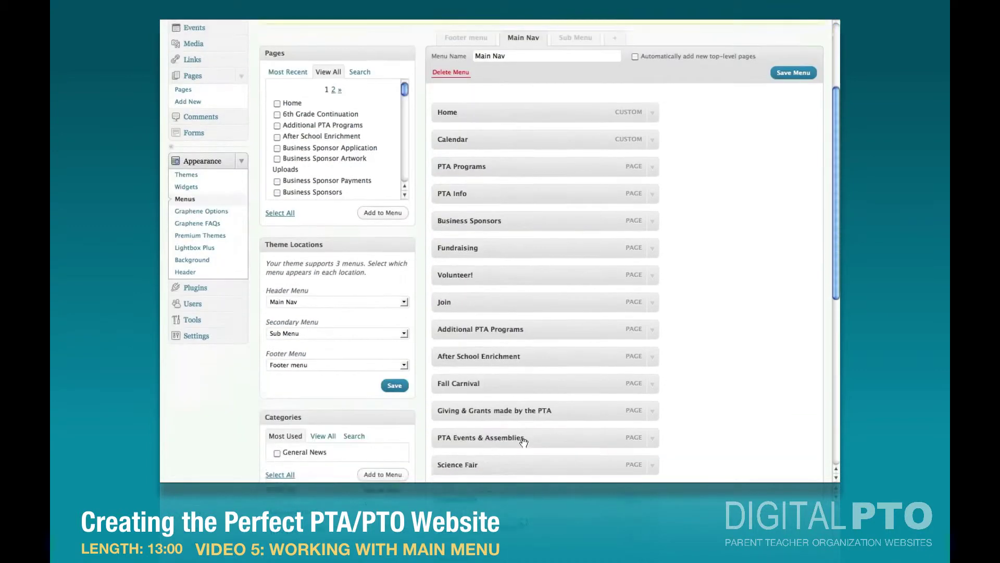
pyautogui.scroll(-1, 524, 442)
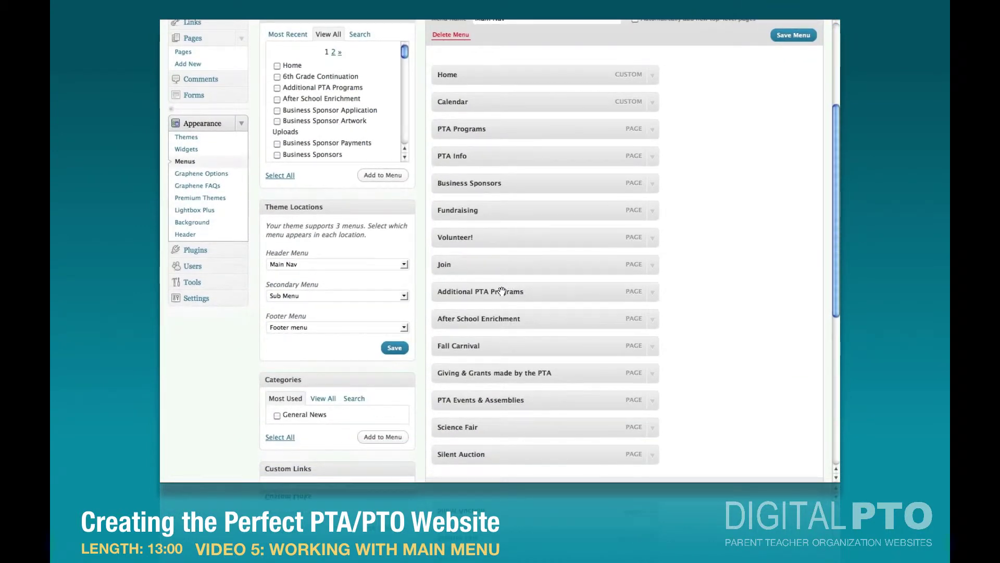
pyautogui.moveTo(505, 317); pyautogui.dragTo(522, 153)
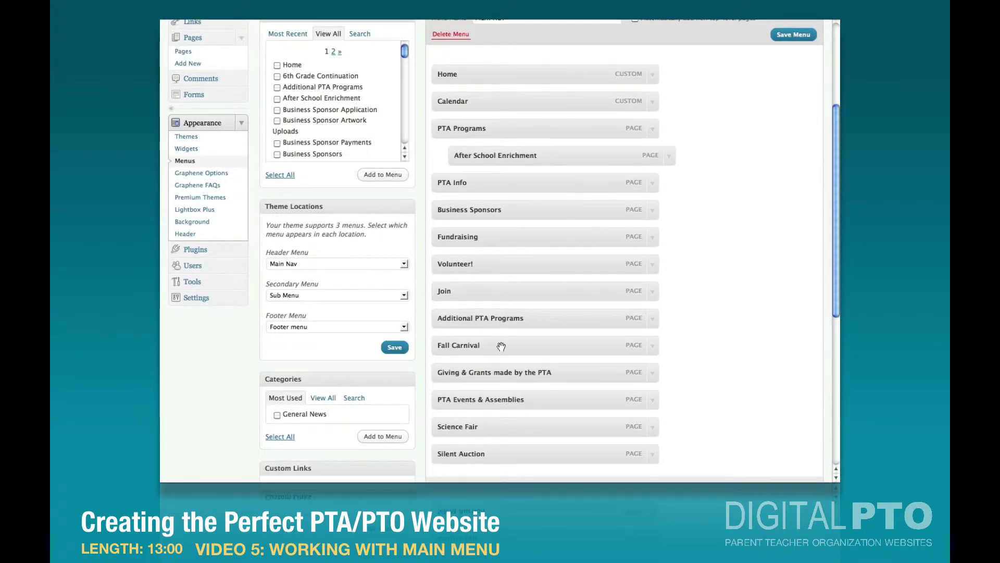
pyautogui.moveTo(501, 346); pyautogui.dragTo(502, 180)
pyautogui.moveTo(486, 423); pyautogui.dragTo(505, 207)
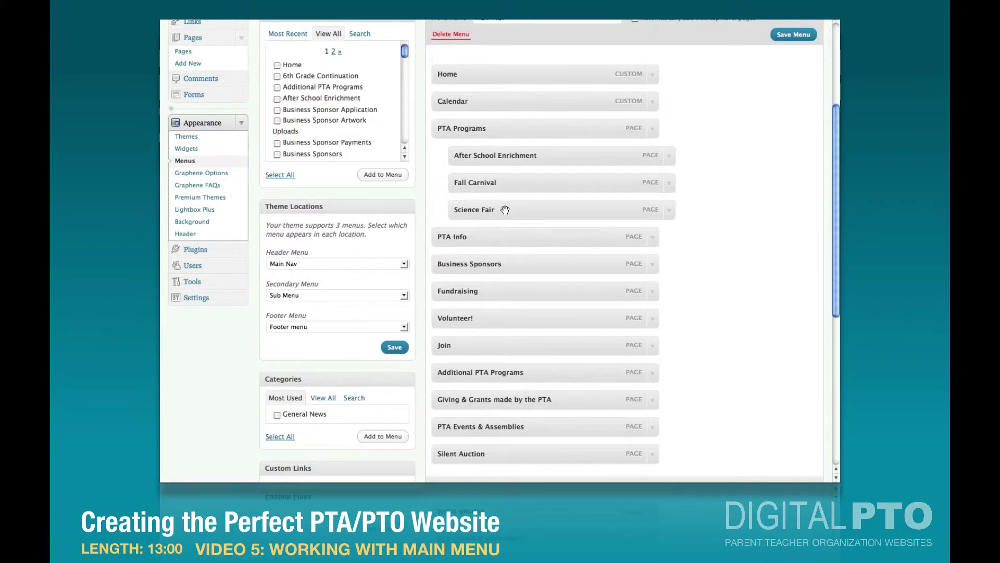
pyautogui.moveTo(495, 454); pyautogui.dragTo(514, 229)
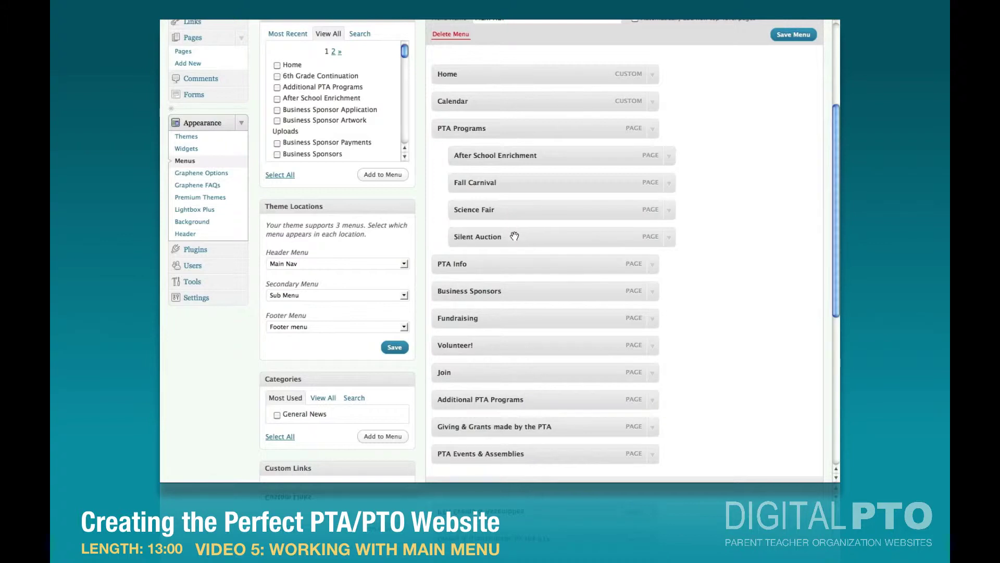
# - Nest PTA Events & Assemblies, Giving & Grants made by the PTA and Additional PTA Programs below Silent Auction under PTA Programs
pyautogui.scroll(-3, 515, 237)
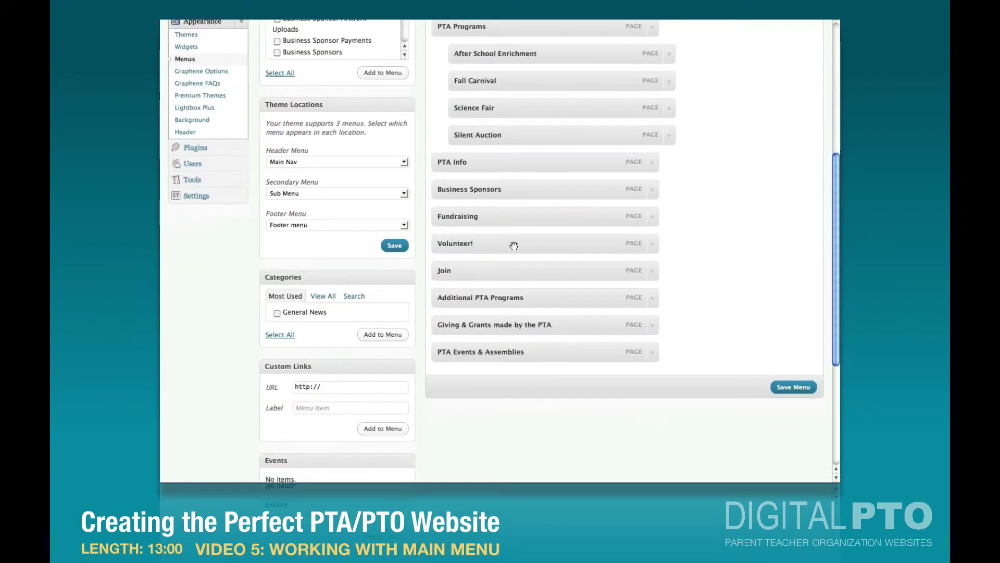
pyautogui.moveTo(499, 350); pyautogui.dragTo(515, 158)
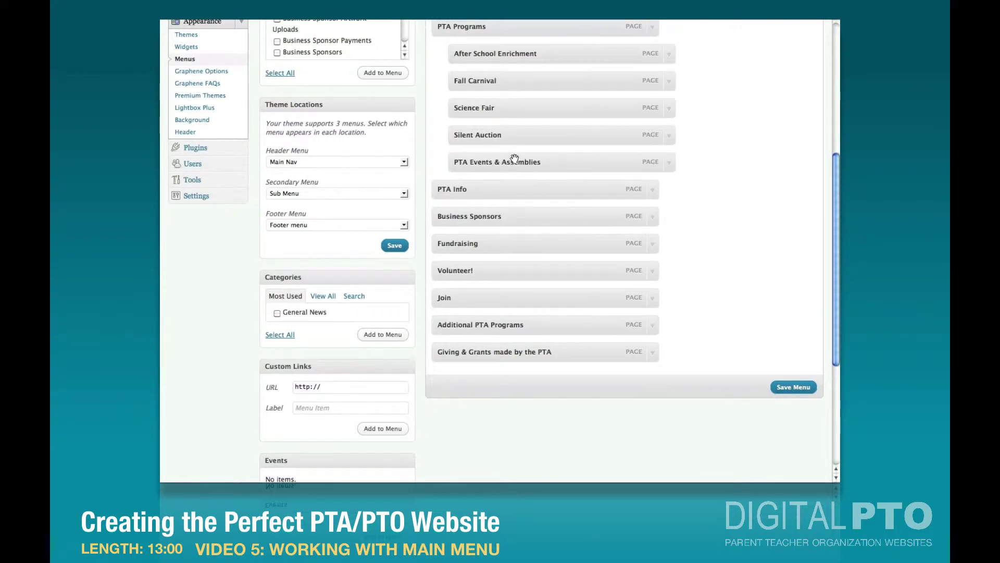
pyautogui.moveTo(506, 353); pyautogui.dragTo(527, 189)
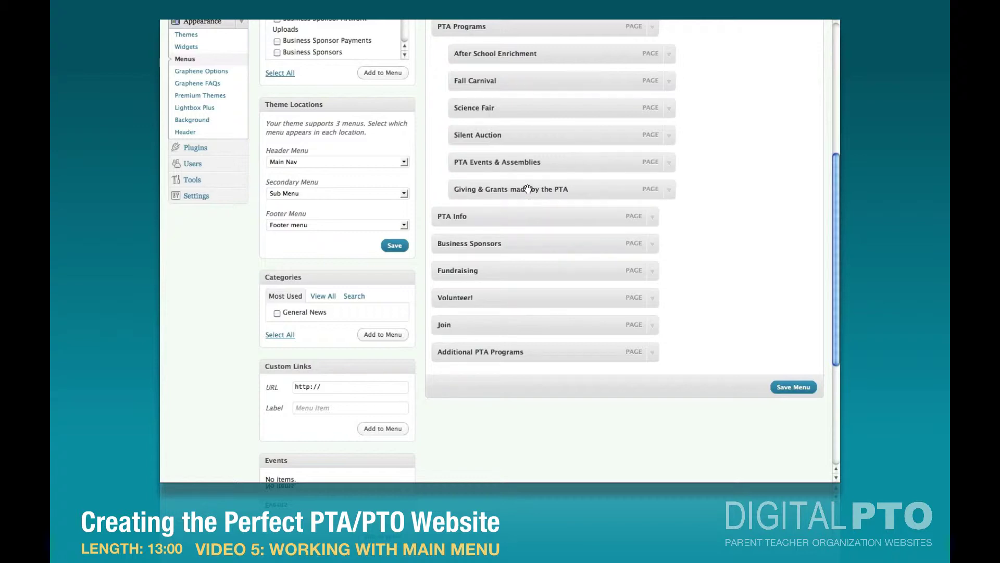
pyautogui.moveTo(485, 353); pyautogui.dragTo(510, 217)
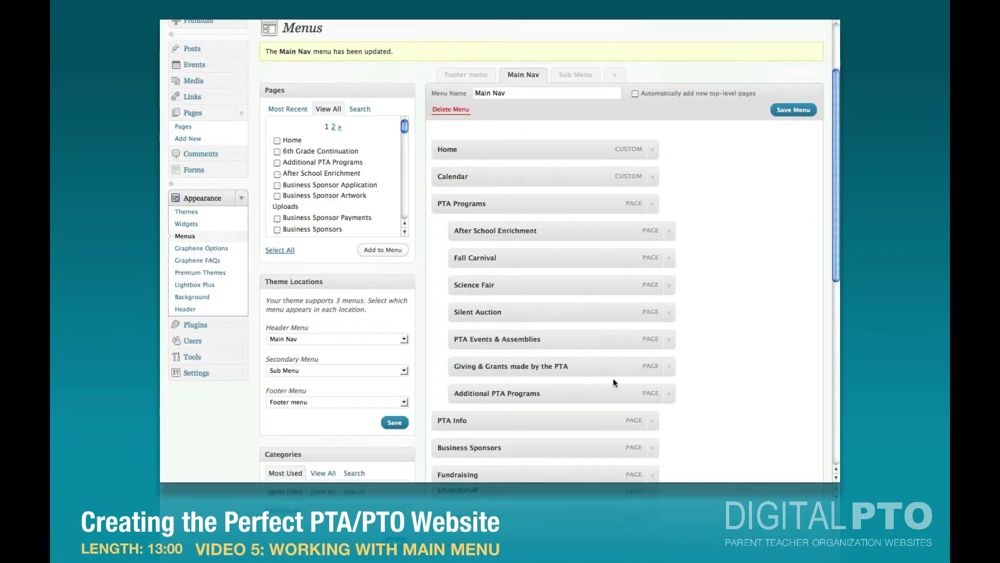
# - Shorten the navigation label of the Giving & Grants made by the PTA item to "Giving & Grants"
pyautogui.click(670, 372)
pyautogui.moveTo(508, 399); pyautogui.dragTo(567, 400)
pyautogui.press('BackSpace')
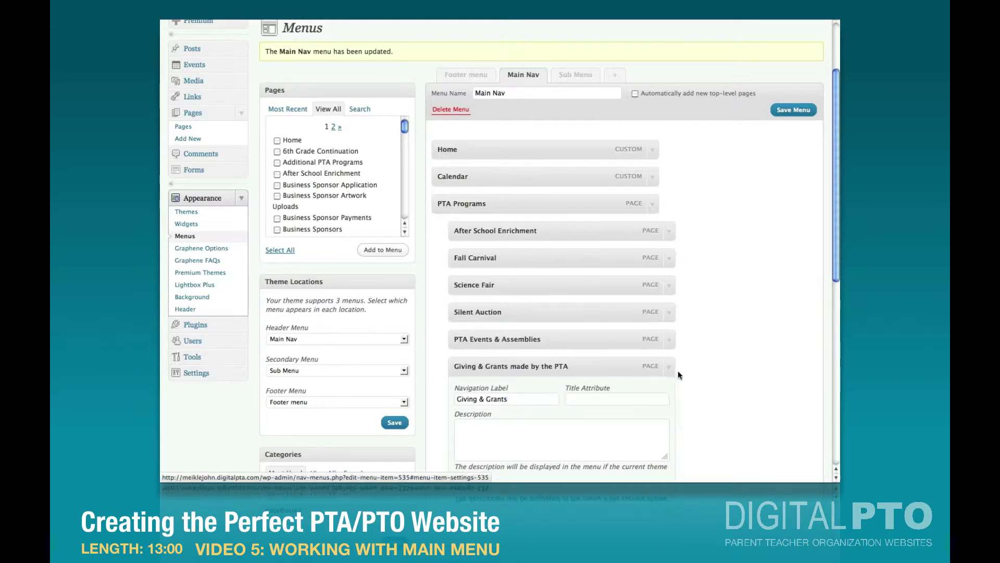
pyautogui.click(670, 370)
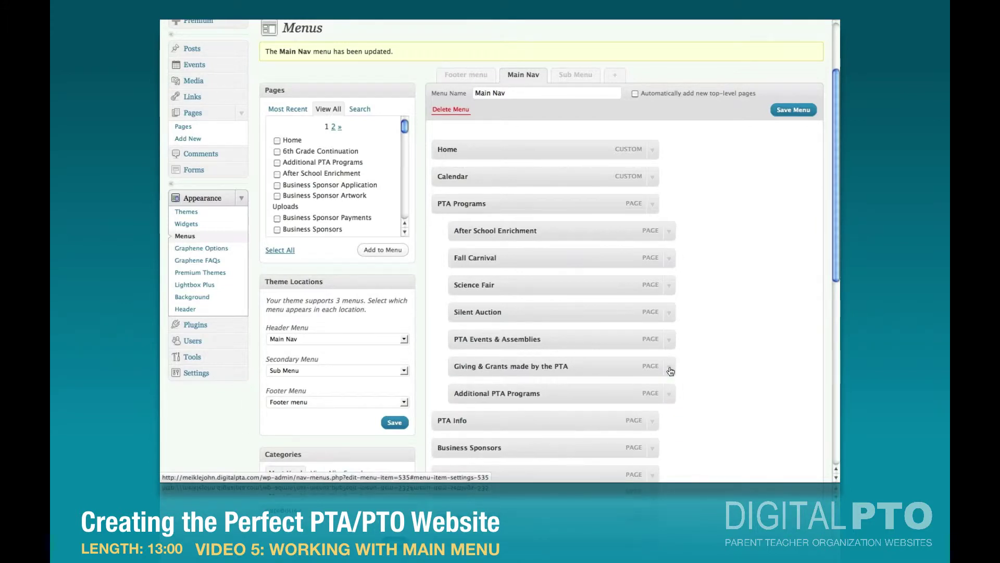
# - Save the Main Nav menu and reload the live home page to check the PTA Programs submenu
pyautogui.click(803, 114)
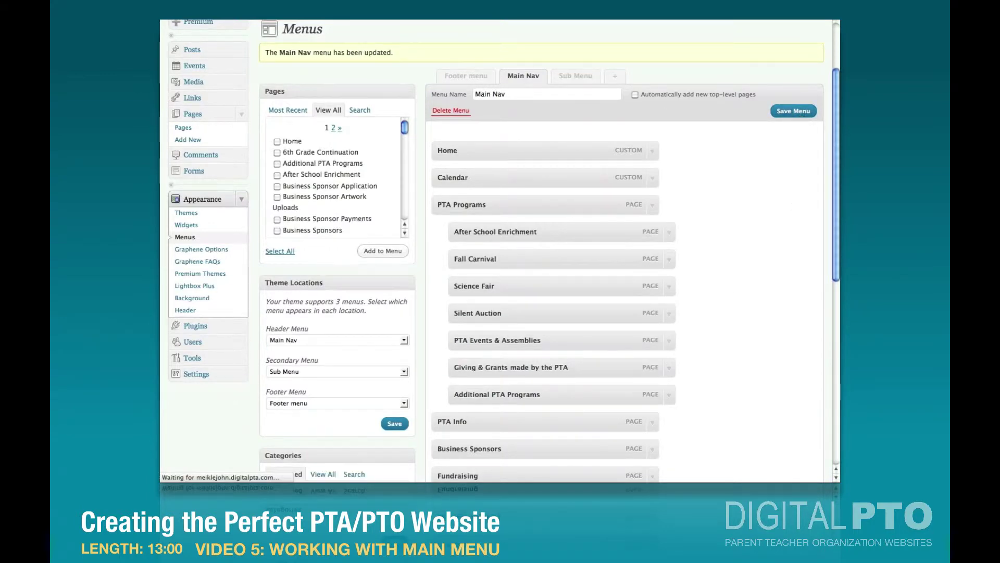
pyautogui.hotkey('ctrl', 'Tab')
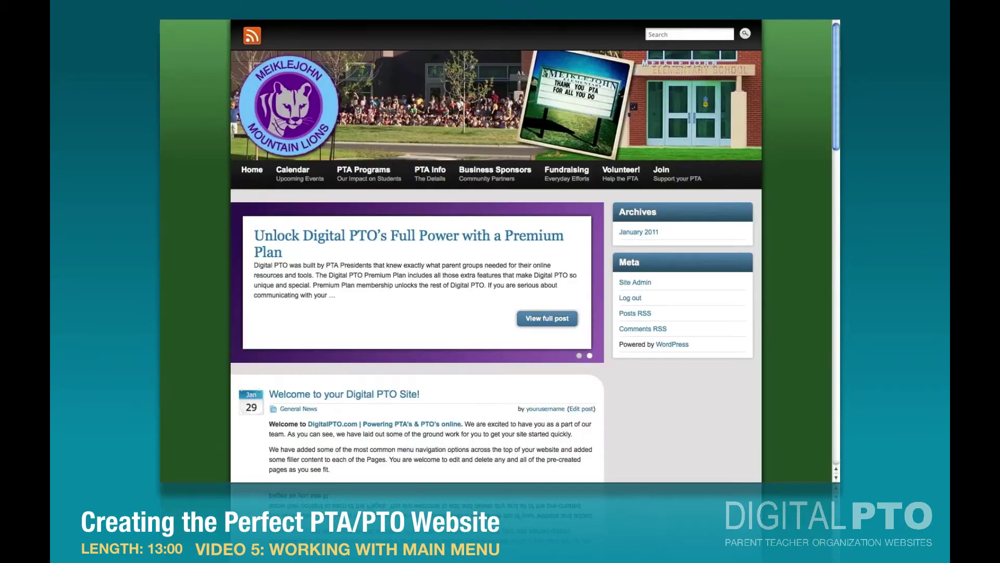
pyautogui.click(251, 171)
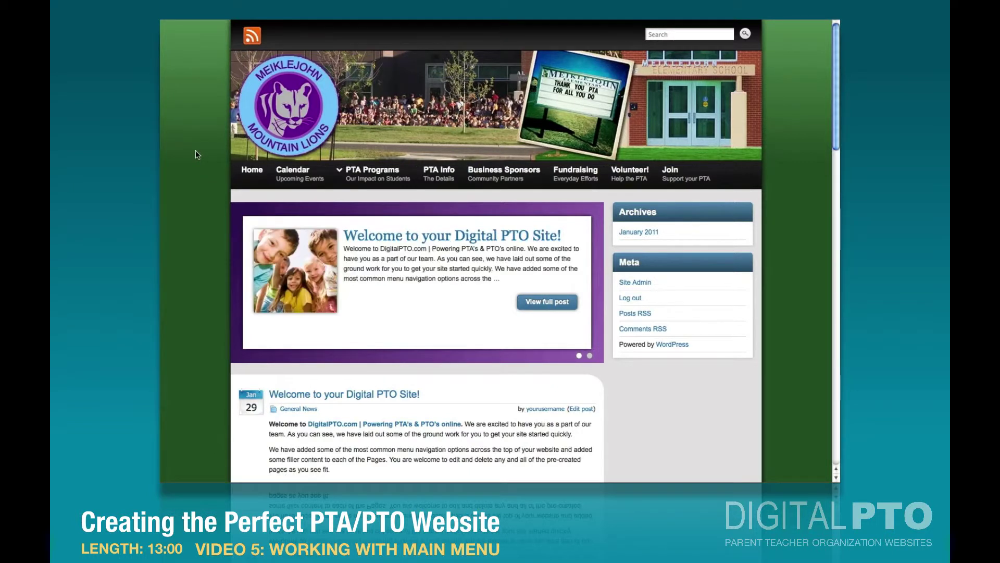
pyautogui.moveTo(381, 172)
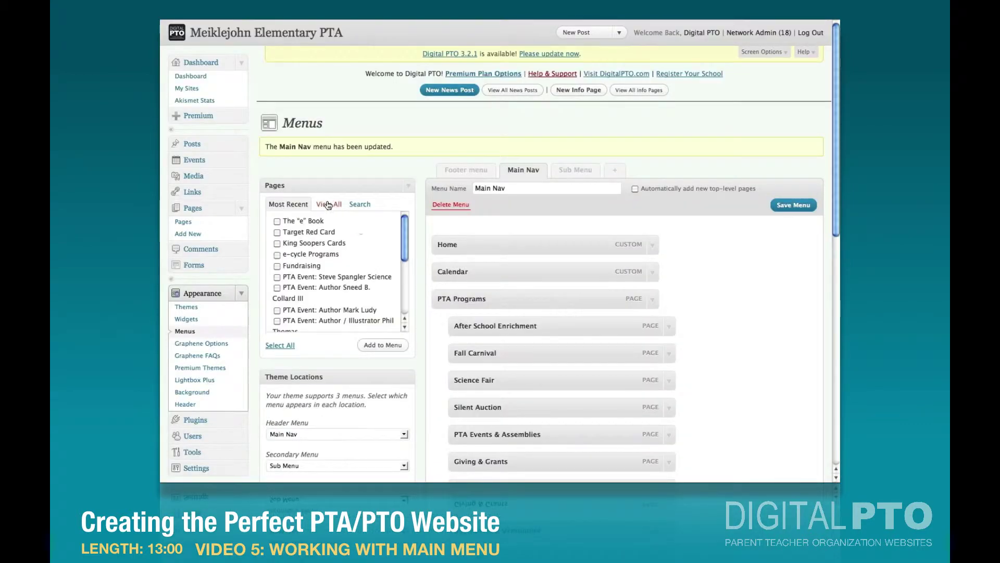
# - Add the Student Phone Book, Teacher Appreciation, PTA Spirit Wear, Reflections Art Contest and Running Club pages to the Main Nav
pyautogui.click(329, 204)
pyautogui.scroll(-10, 330, 252)
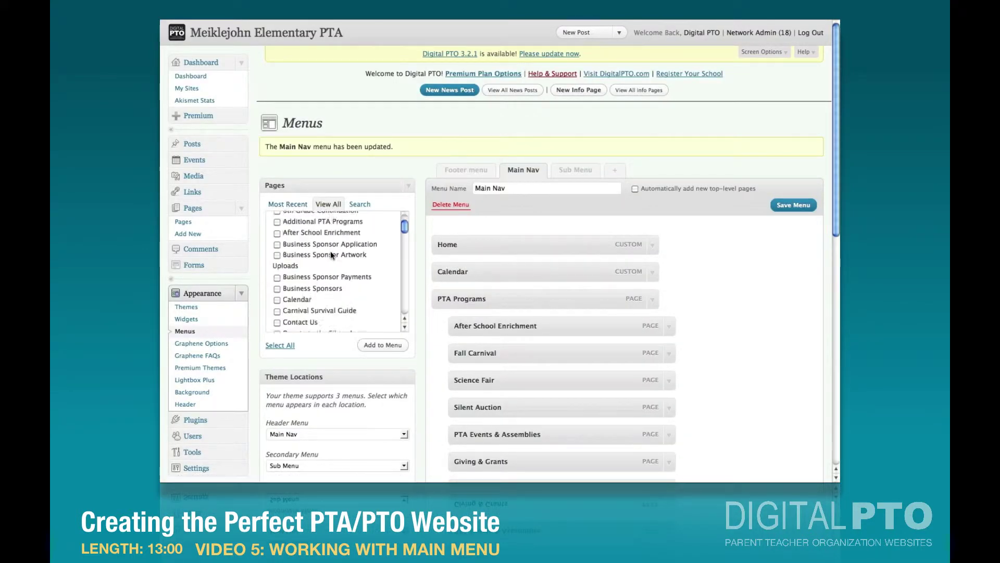
pyautogui.scroll(-5, 330, 251)
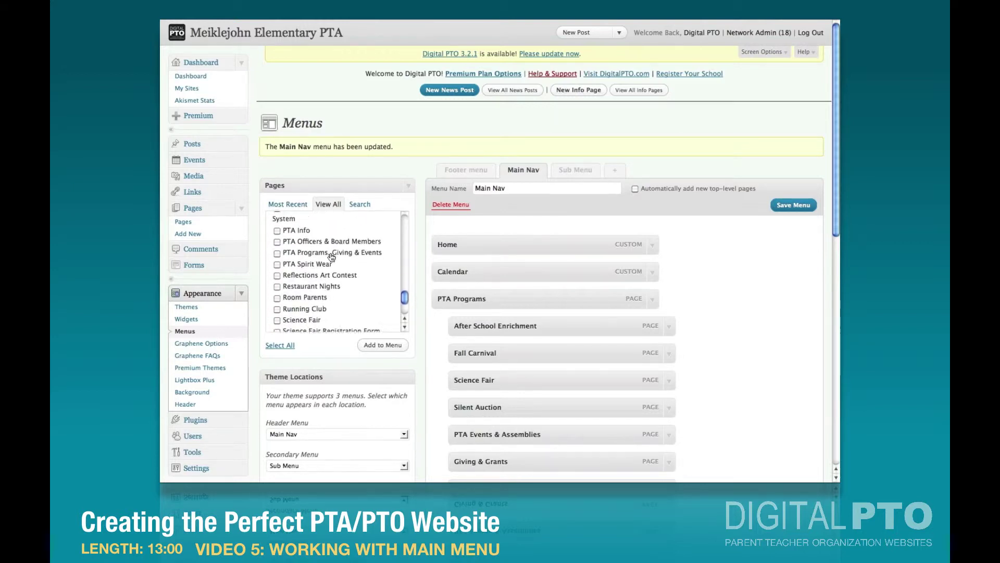
pyautogui.scroll(-3, 303, 305)
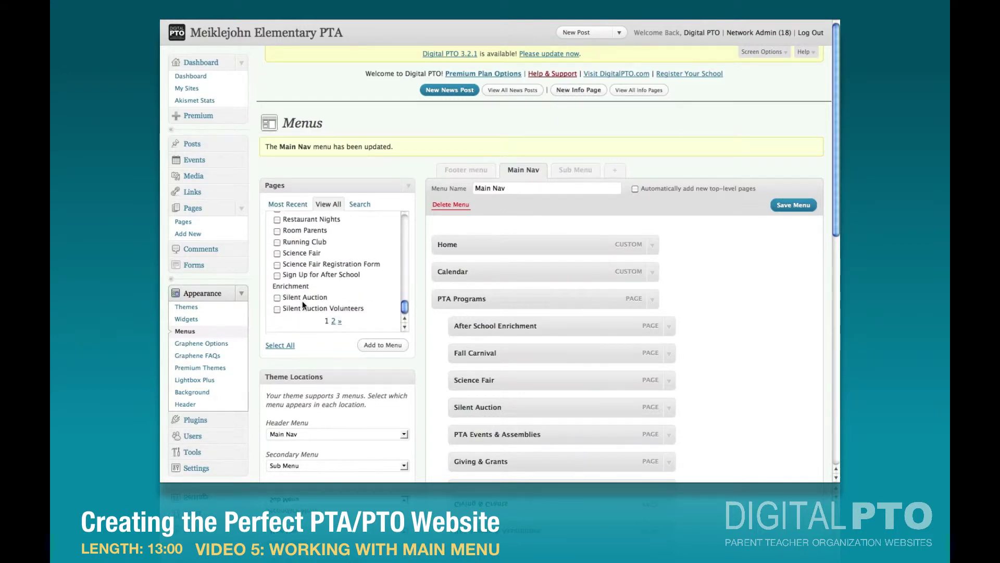
pyautogui.click(332, 323)
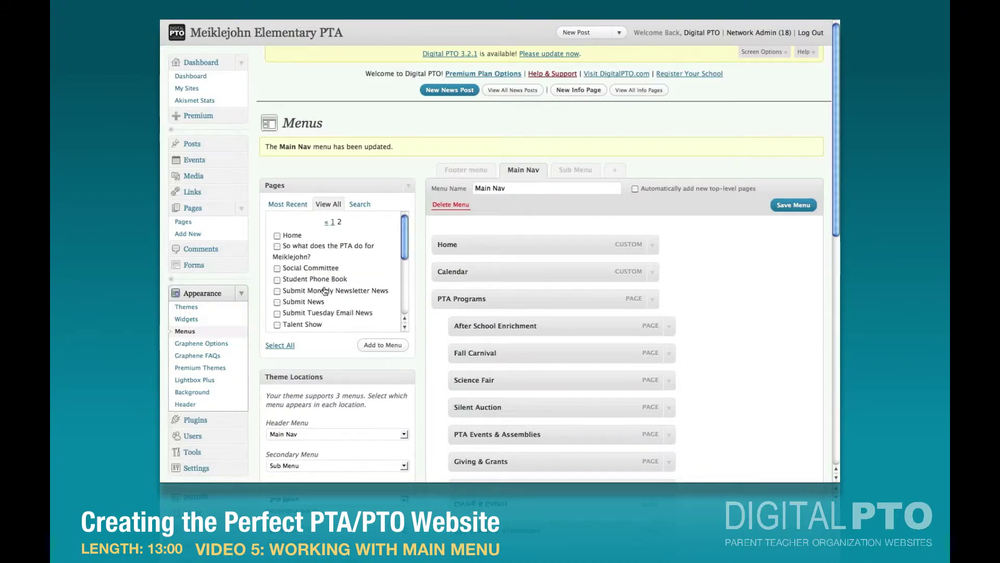
pyautogui.scroll(-2, 324, 291)
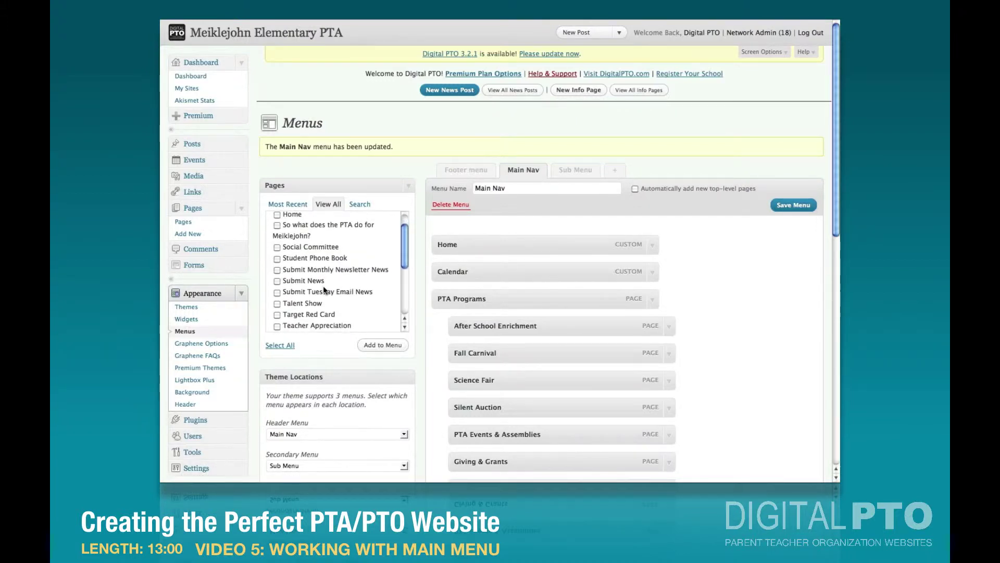
pyautogui.click(276, 258)
pyautogui.click(383, 345)
# - Nest Student Phone Book, Running Club, Teacher Appreciation, PTA Spirit Wear and Reflections Art Contest, in that order, under Additional PTA Programs
pyautogui.scroll(-10, 425, 352)
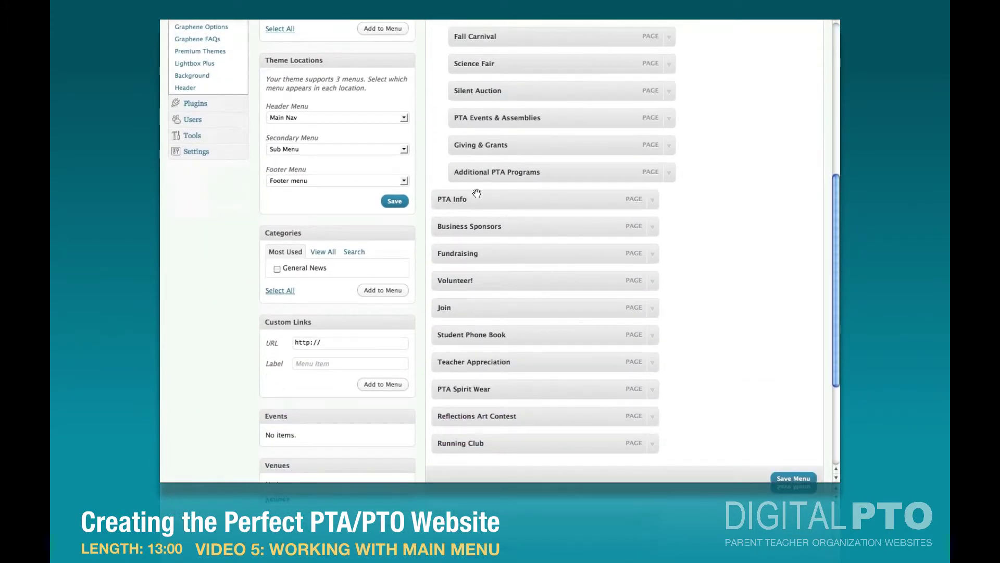
pyautogui.moveTo(488, 334); pyautogui.dragTo(522, 195)
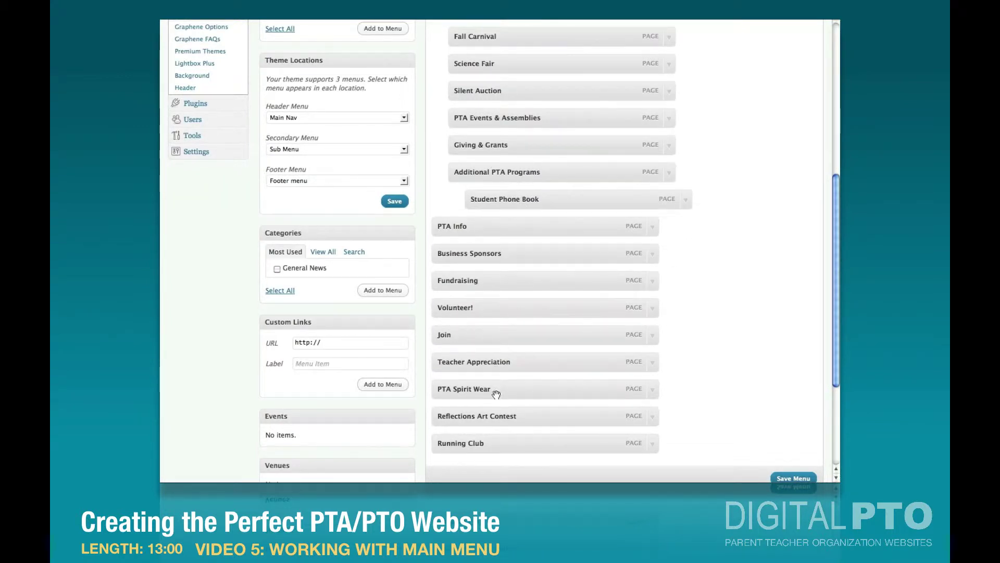
pyautogui.moveTo(490, 442); pyautogui.dragTo(530, 226)
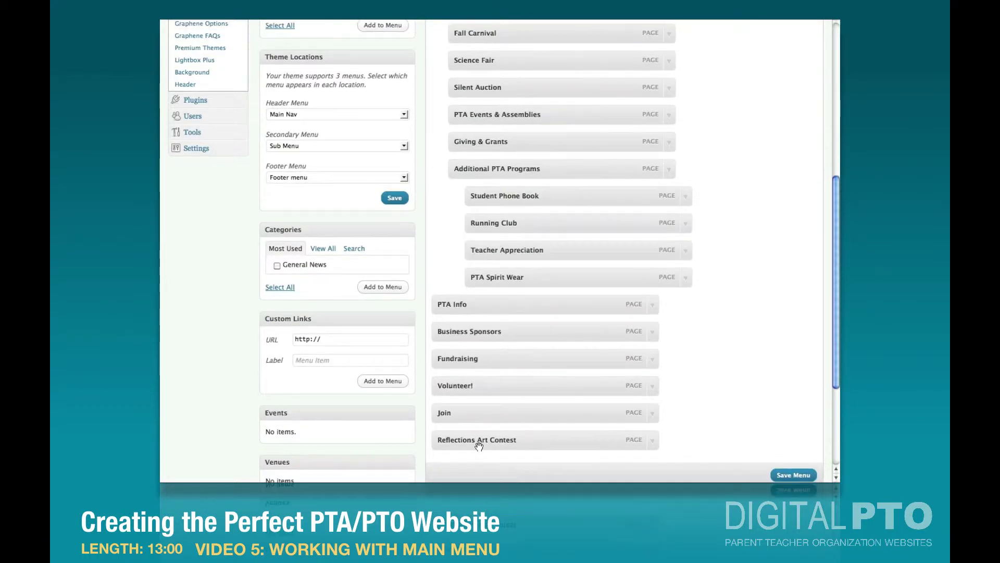
pyautogui.moveTo(476, 443); pyautogui.dragTo(517, 303)
# - Save the Main Nav menu and check the Additional PTA Programs submenu on the live home page
pyautogui.click(784, 474)
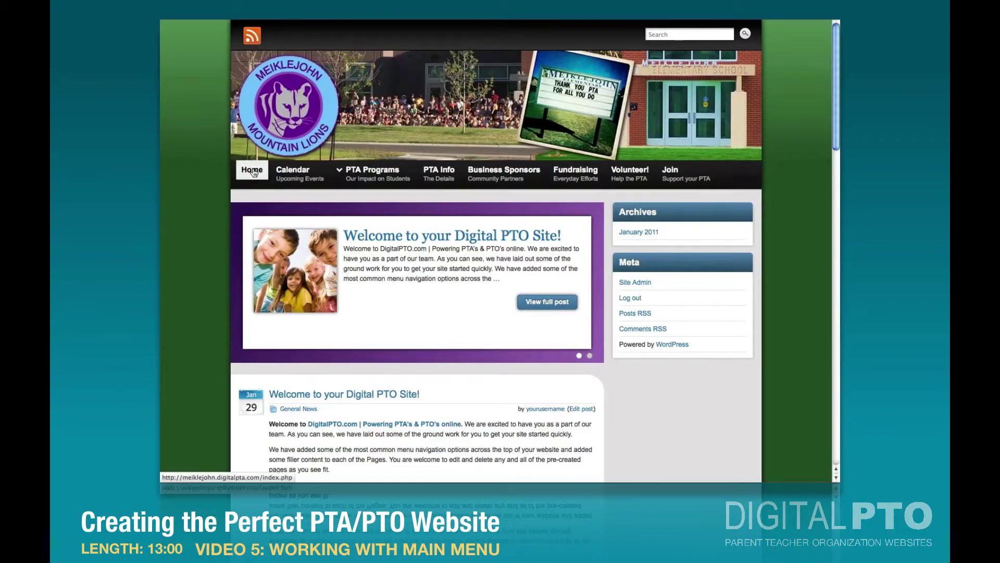
pyautogui.moveTo(359, 184)
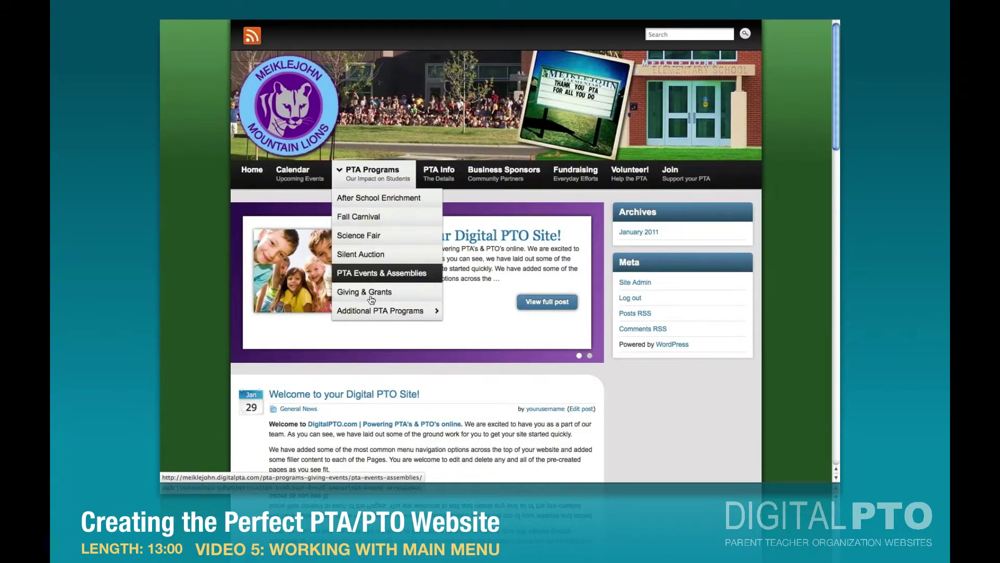
pyautogui.moveTo(375, 318)
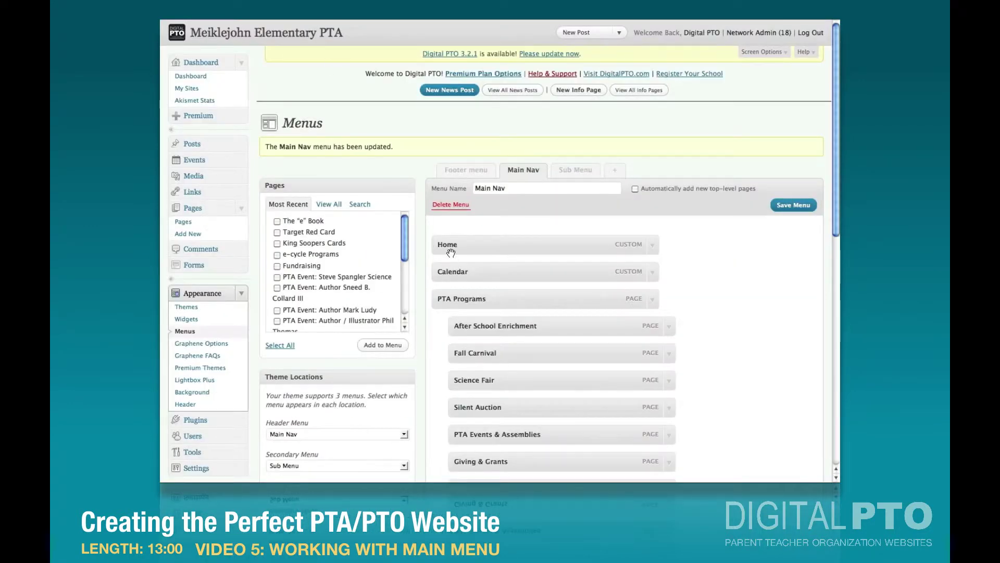
# - Add the Contact Us, Submit Monthly Newsletter News, Submit News and Submit Tuesday Email News pages to the Main Nav
pyautogui.scroll(-10, 558, 285)
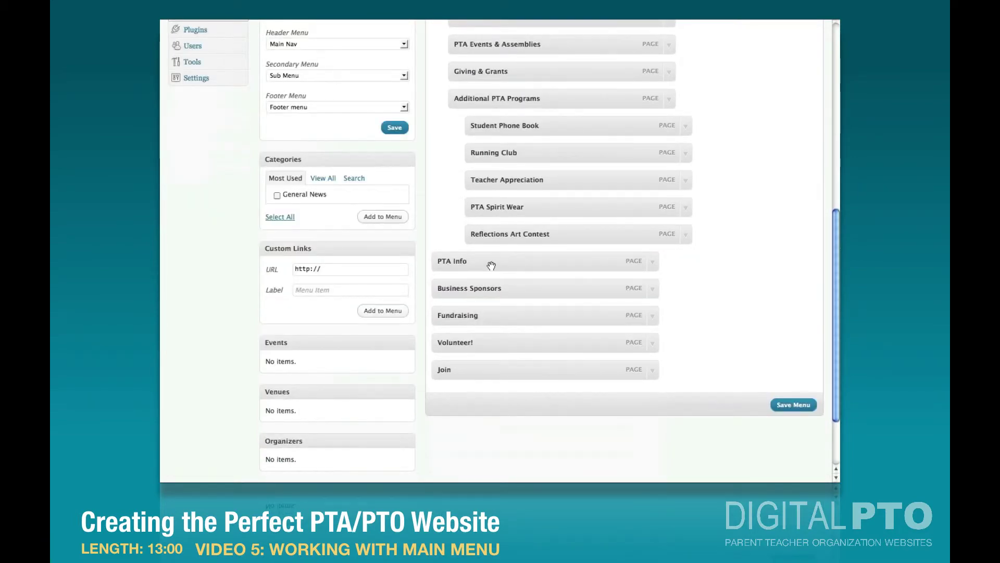
pyautogui.scroll(9, 492, 266)
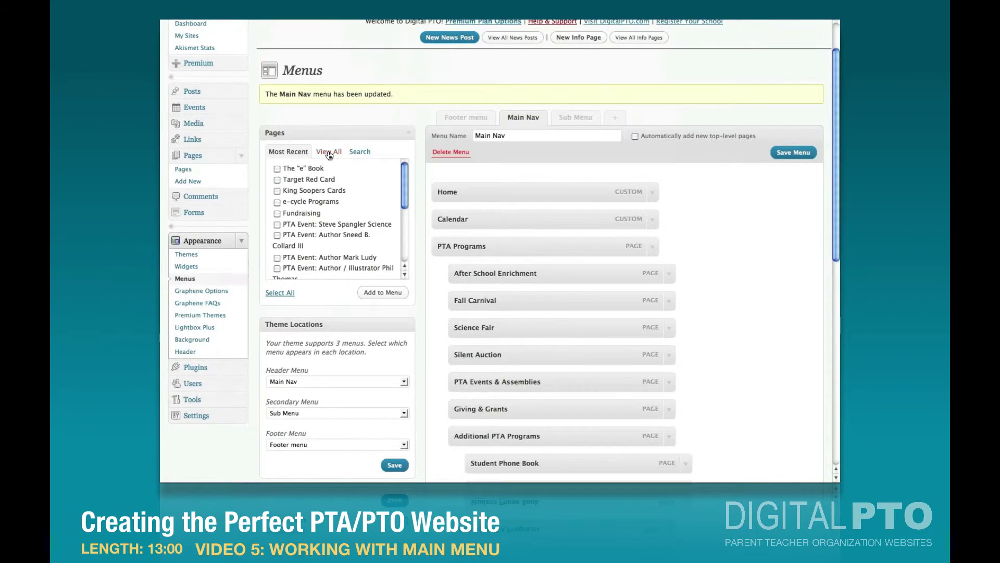
pyautogui.click(330, 155)
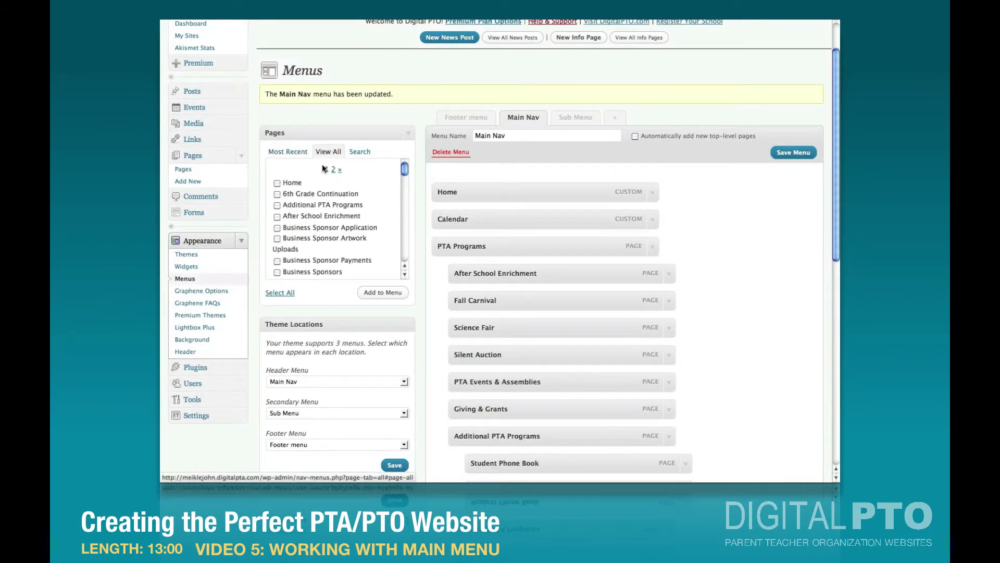
pyautogui.scroll(-5, 310, 197)
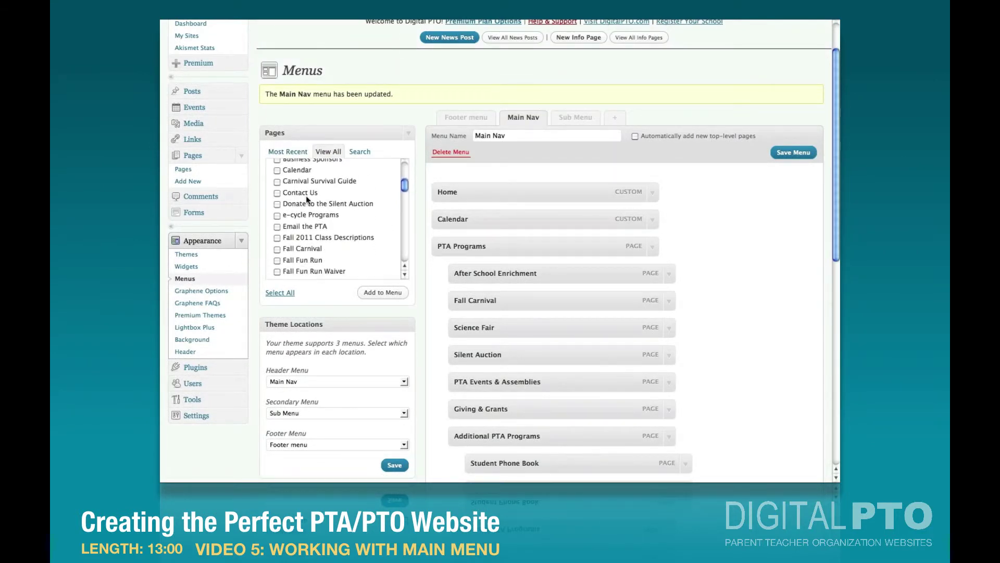
pyautogui.click(278, 193)
pyautogui.scroll(-10, 277, 226)
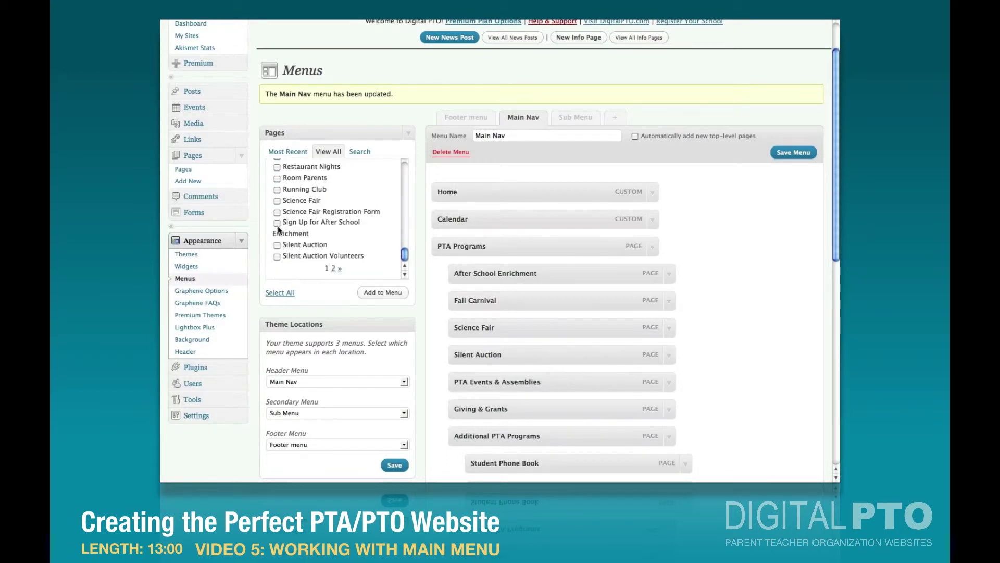
pyautogui.click(339, 268)
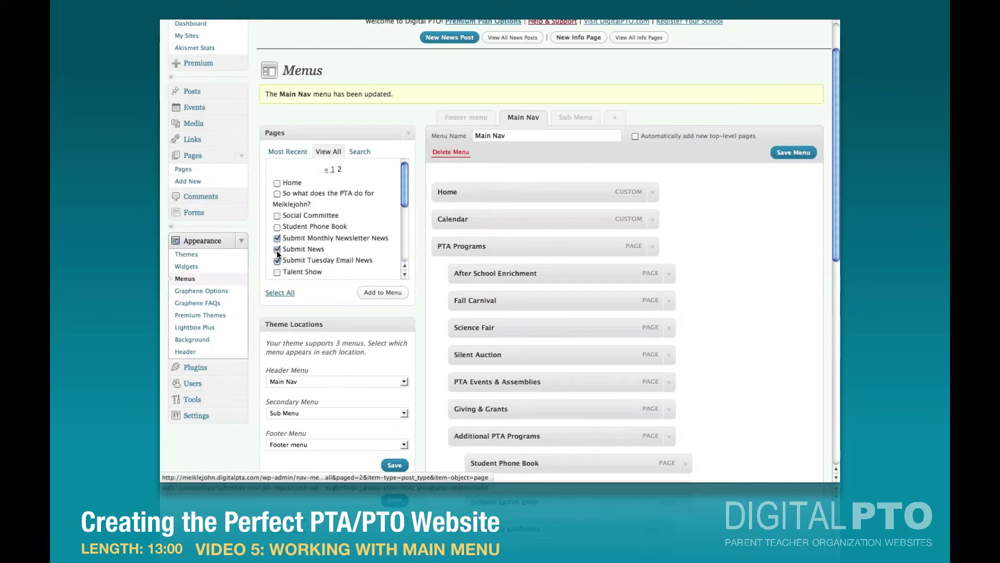
pyautogui.click(383, 292)
# - Move the Contact Us item directly below PTA Info and nest it as its sub-item
pyautogui.scroll(1, 499, 354)
pyautogui.scroll(-10, 499, 354)
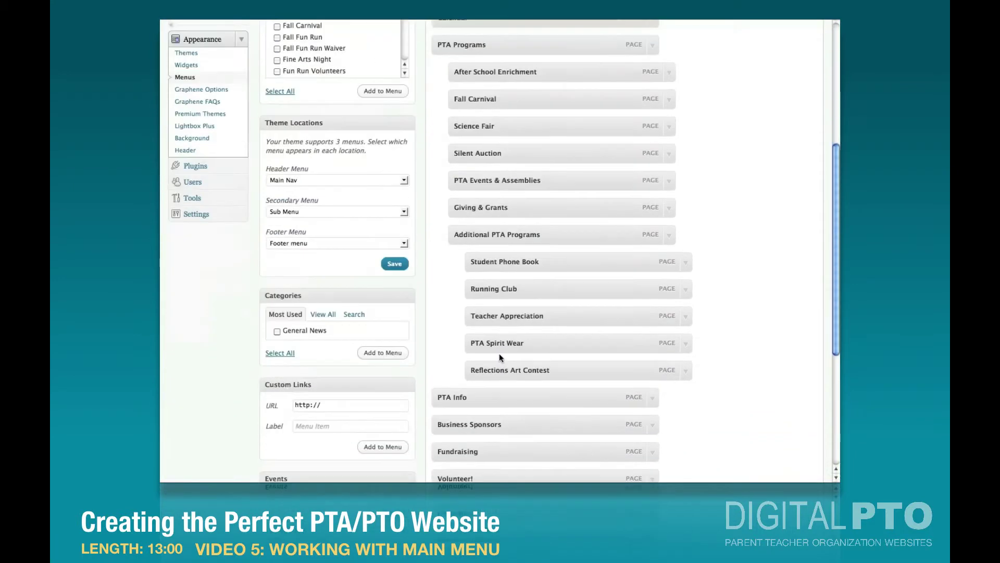
pyautogui.scroll(-1, 499, 353)
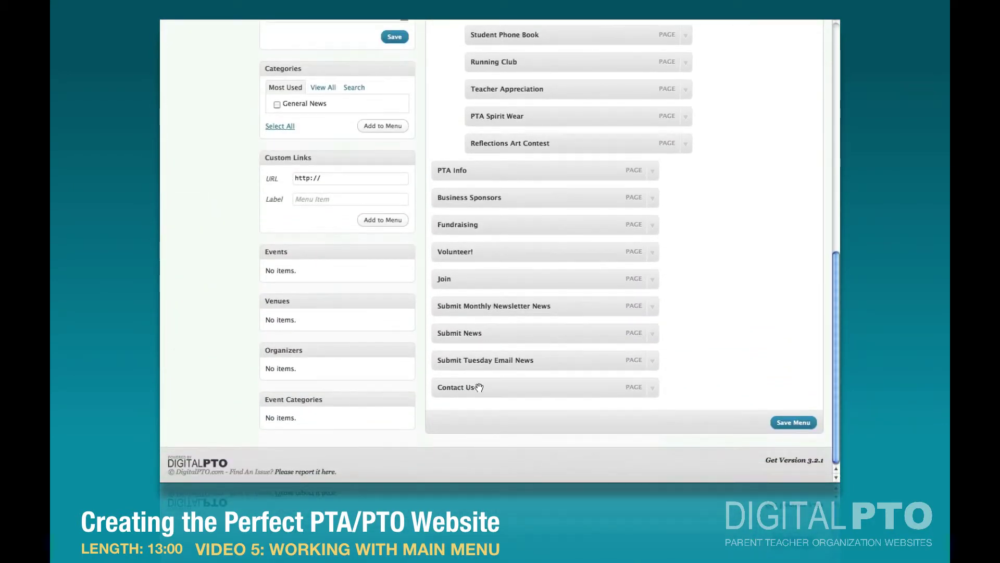
pyautogui.moveTo(479, 387); pyautogui.dragTo(498, 196)
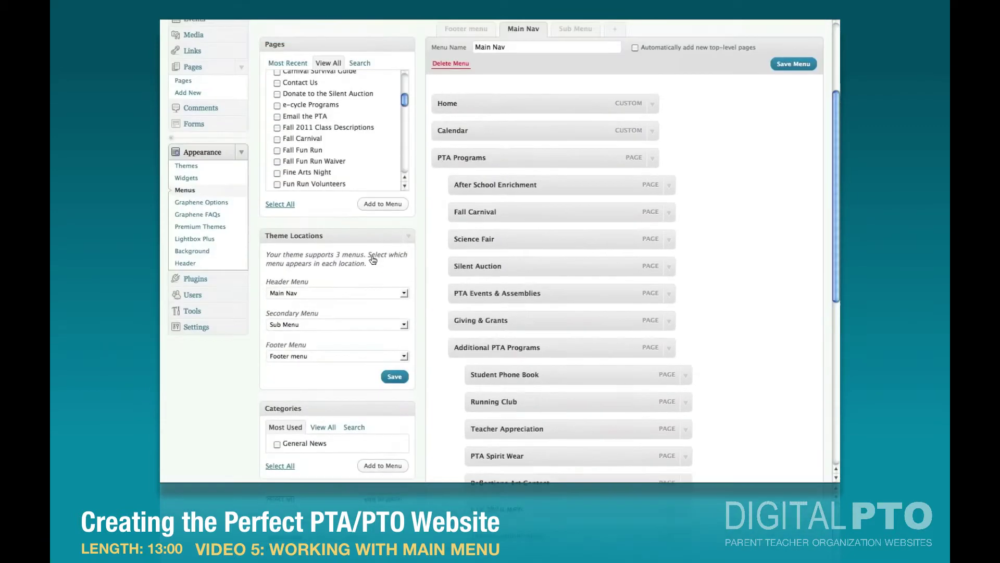
# - Add the Email the PTA page to the Main Nav and nest it under Contact Us
pyautogui.scroll(3, 495, 250)
pyautogui.click(277, 199)
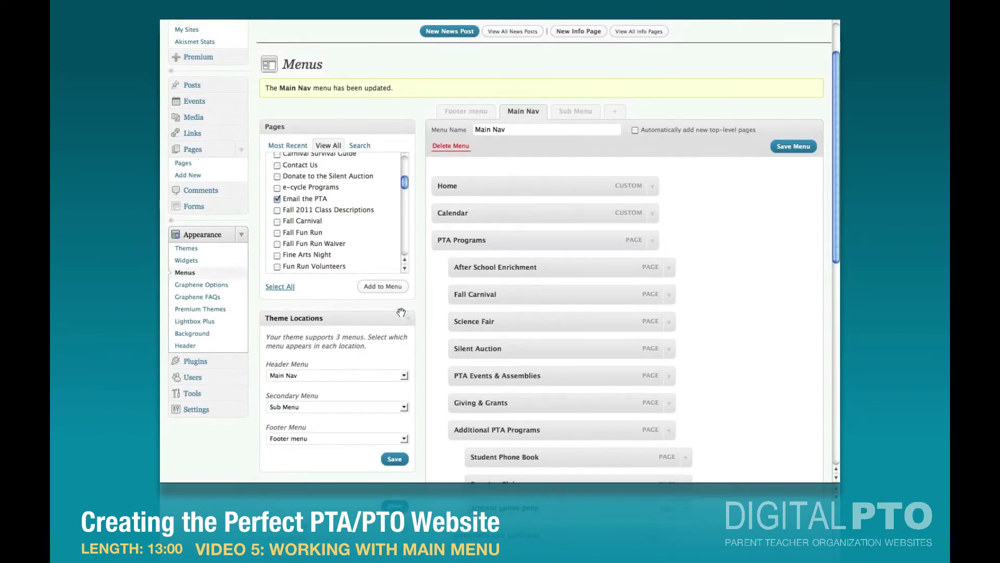
pyautogui.click(383, 286)
pyautogui.scroll(-10, 427, 301)
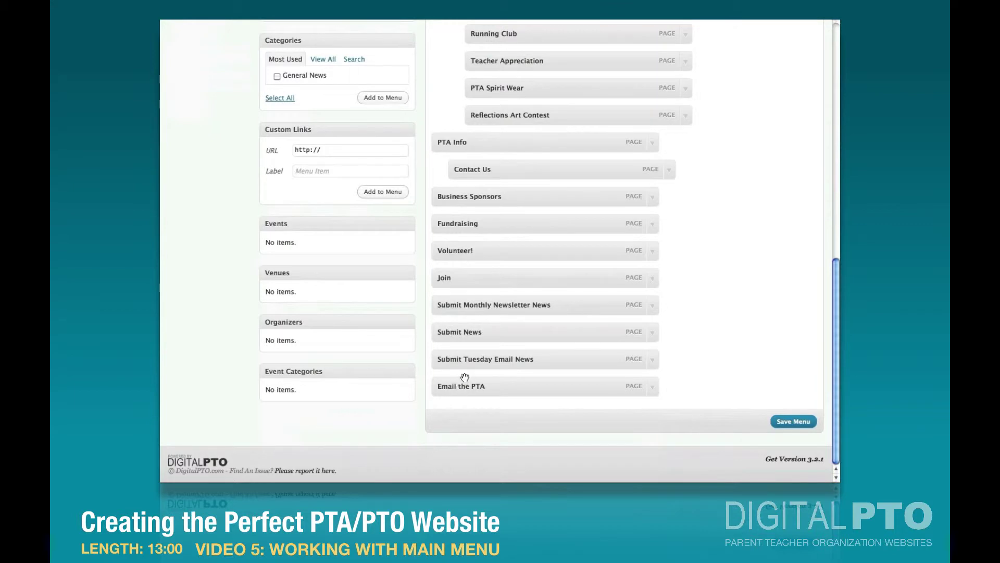
pyautogui.moveTo(462, 386); pyautogui.dragTo(494, 222)
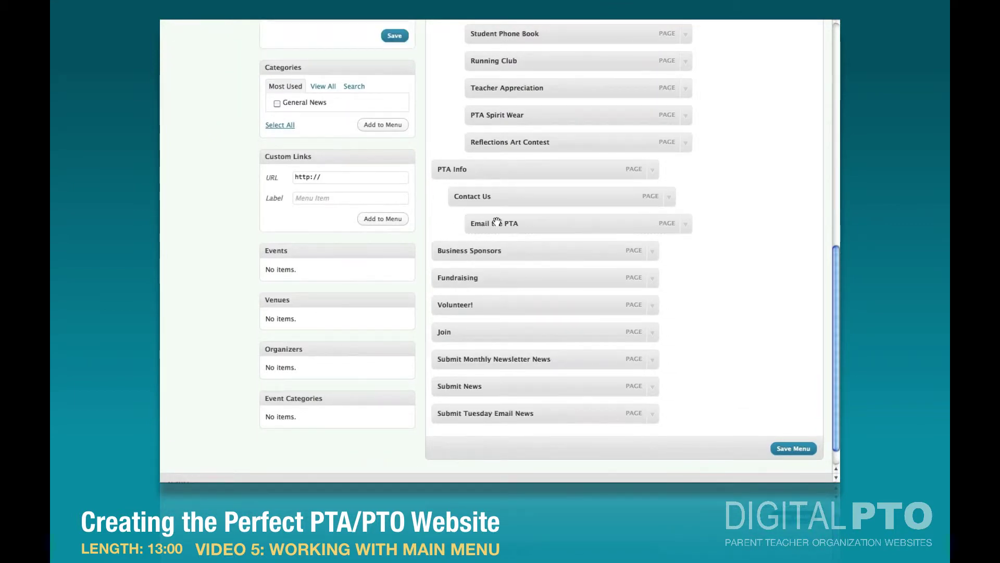
# - Nest Submit News under Contact Us, with Submit Tuesday Email News and Submit Monthly Newsletter News under Submit News, and save the menu
pyautogui.moveTo(468, 387); pyautogui.dragTo(503, 251)
pyautogui.moveTo(467, 414); pyautogui.dragTo(534, 279)
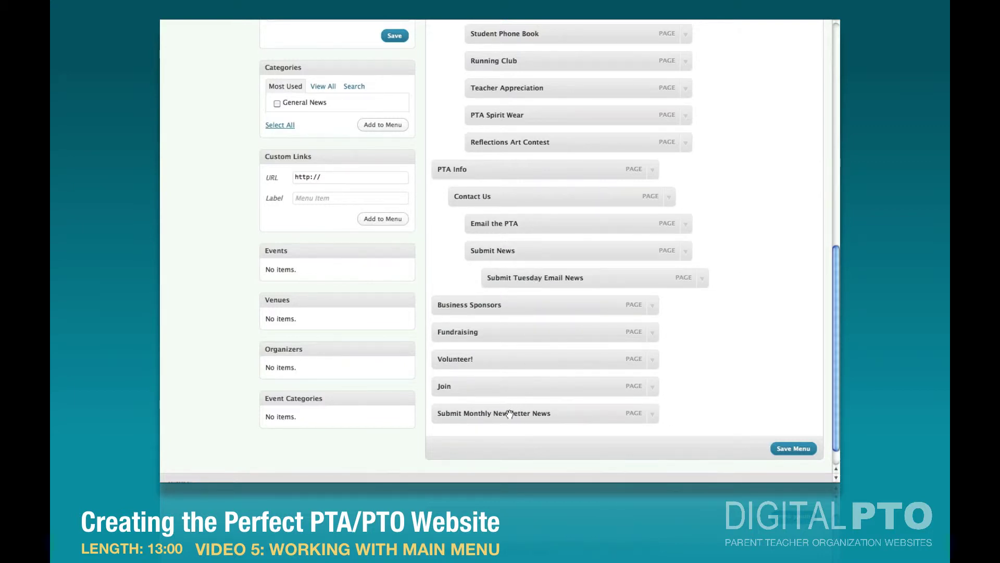
pyautogui.moveTo(509, 412); pyautogui.dragTo(566, 302)
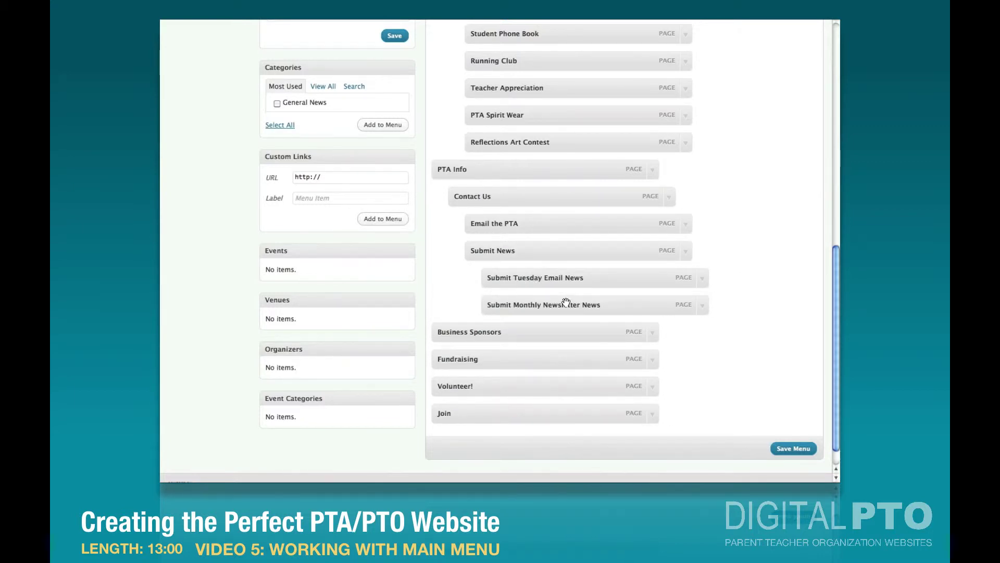
pyautogui.click(787, 449)
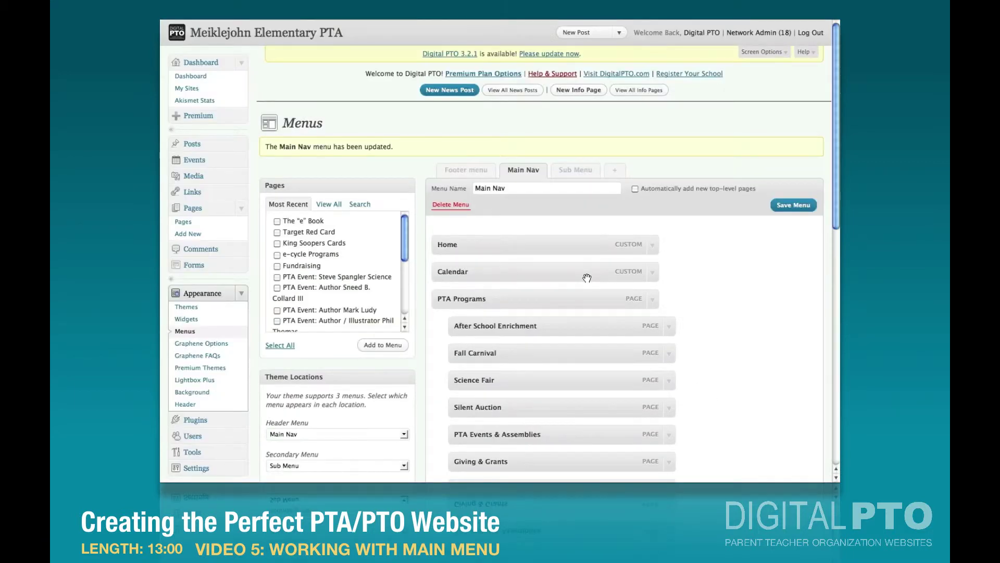
# - Add the PTA Documents and PTA Officers & Board Members pages to the Main Nav
pyautogui.click(329, 205)
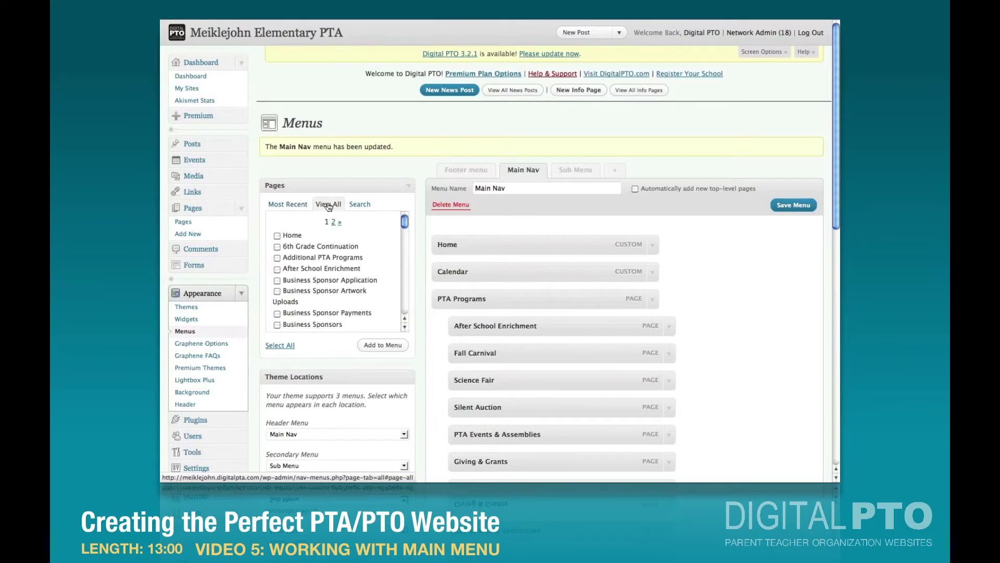
pyautogui.scroll(-15, 315, 268)
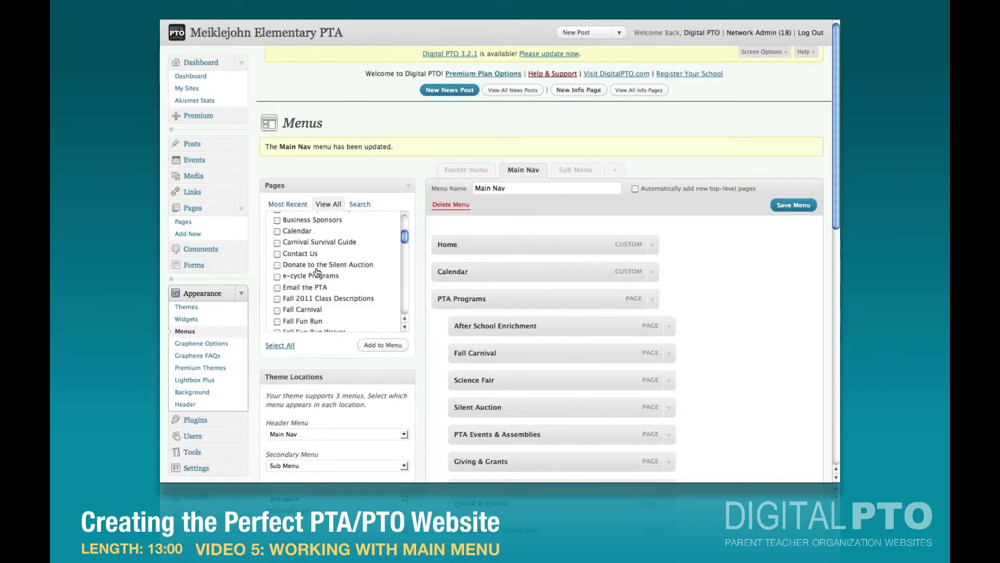
pyautogui.scroll(-3, 315, 266)
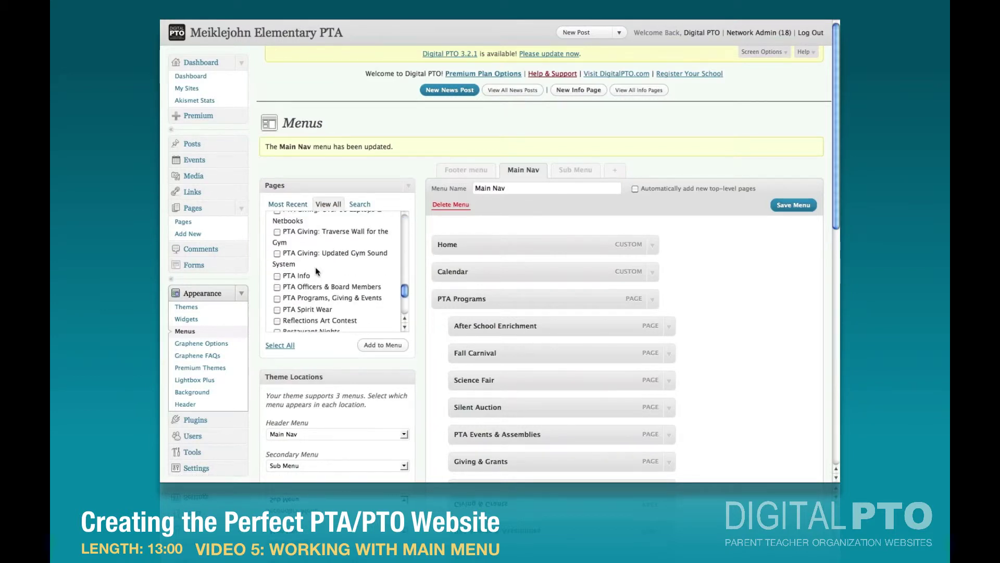
pyautogui.click(277, 286)
pyautogui.scroll(15, 340, 287)
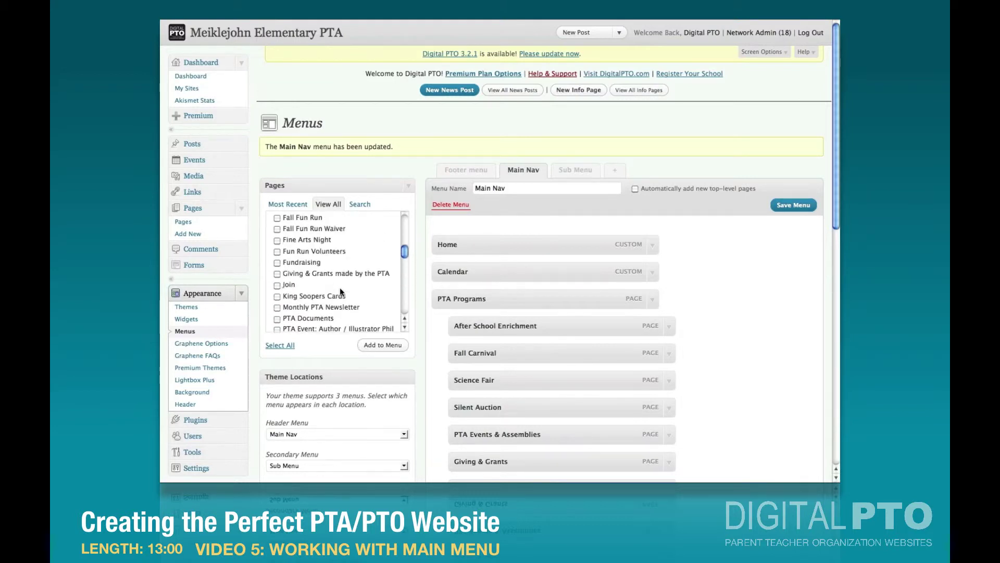
pyautogui.scroll(-12, 340, 287)
pyautogui.scroll(5, 340, 286)
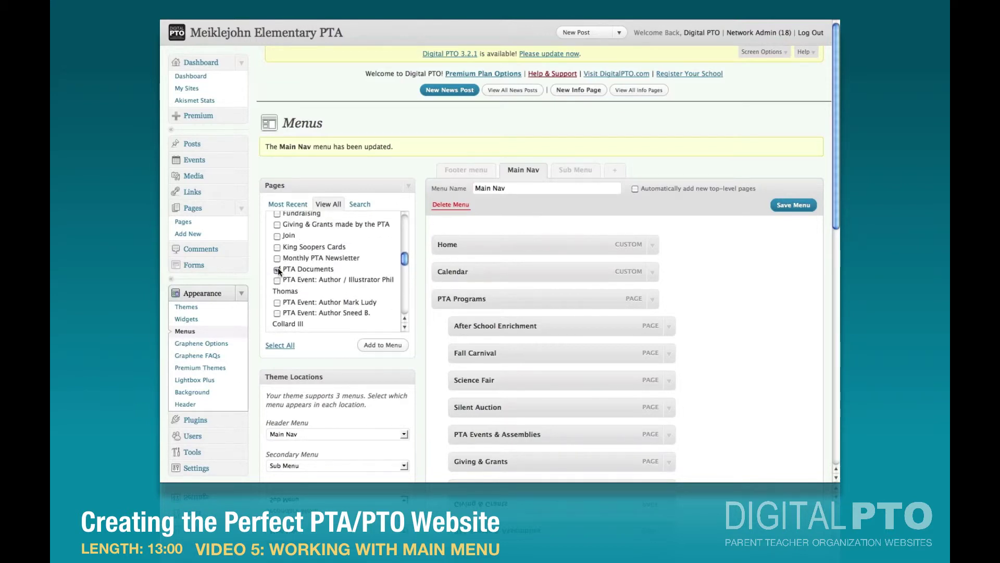
pyautogui.click(277, 269)
# - Nest PTA Documents and PTA Officers & Board Members under PTA Info, below the Contact Us group
pyautogui.scroll(-10, 424, 357)
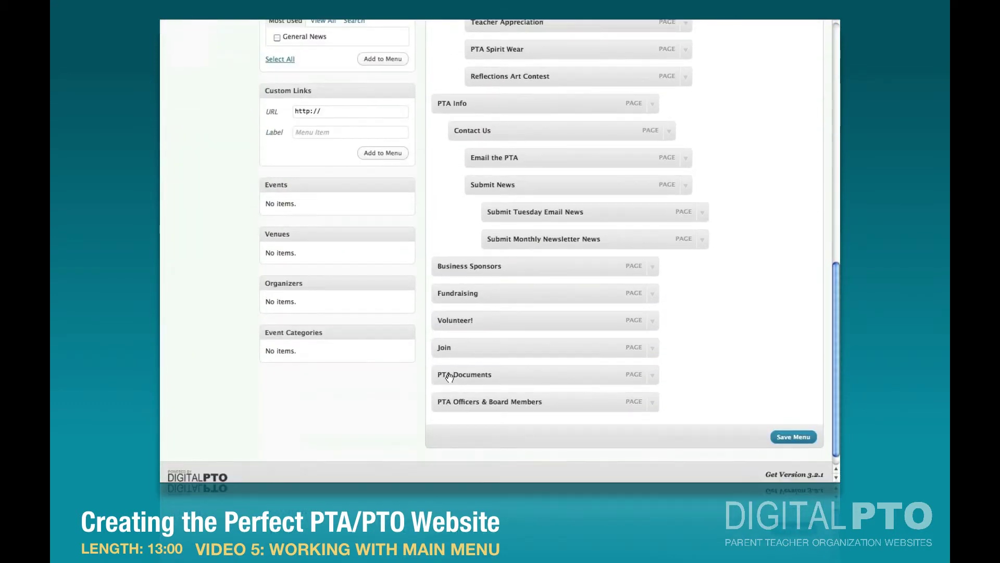
pyautogui.moveTo(449, 377); pyautogui.dragTo(464, 286)
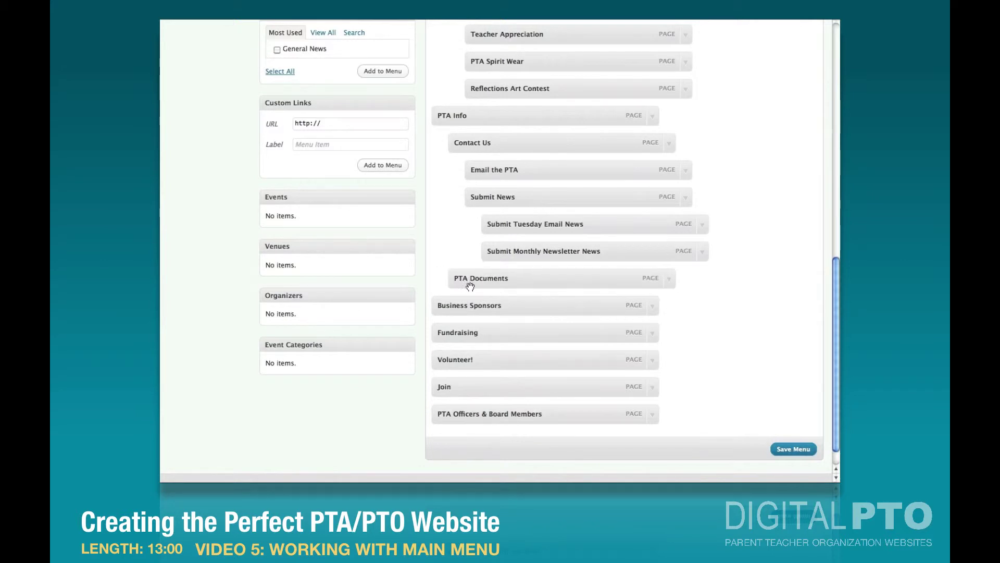
pyautogui.moveTo(491, 301); pyautogui.dragTo(489, 305)
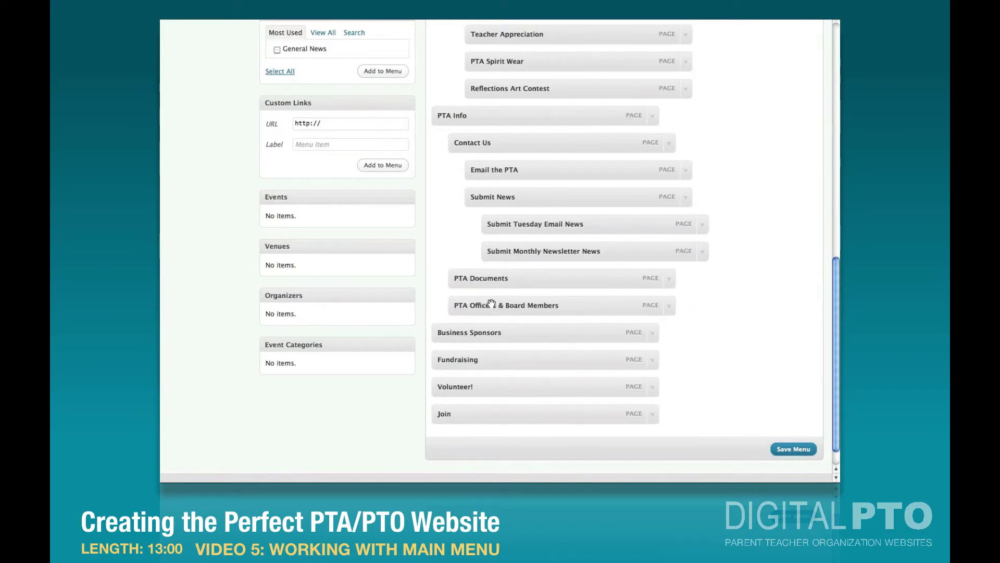
# - Shorten the navigation label of the PTA Officers & Board Members item to "PTA Board Members"
pyautogui.click(668, 309)
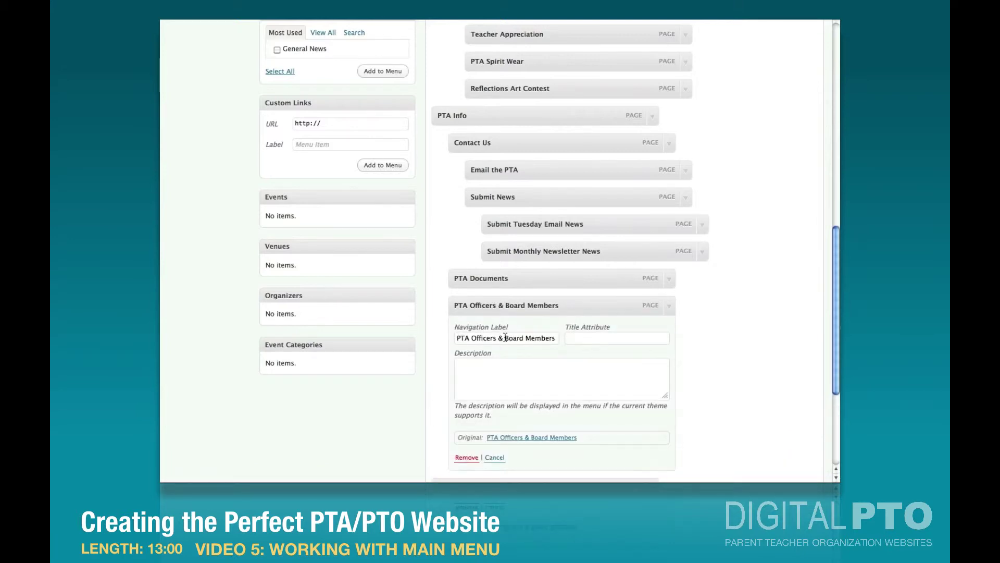
pyautogui.moveTo(498, 338); pyautogui.dragTo(477, 340)
pyautogui.press('BackSpace')
# - Save the Main Nav menu and check the PTA Info submenu and its Contact Us entries on the live home page
pyautogui.scroll(3, 758, 256)
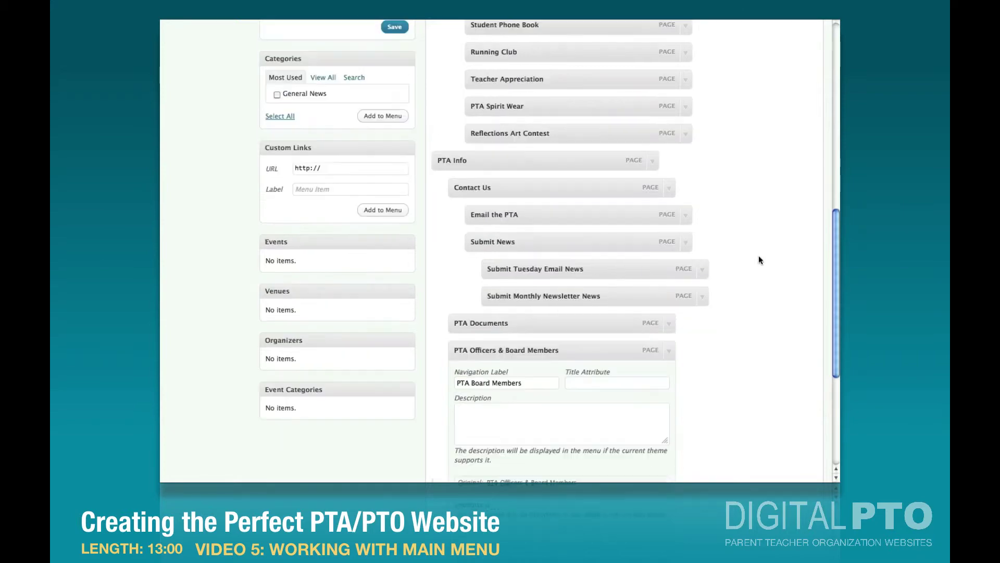
pyautogui.click(787, 205)
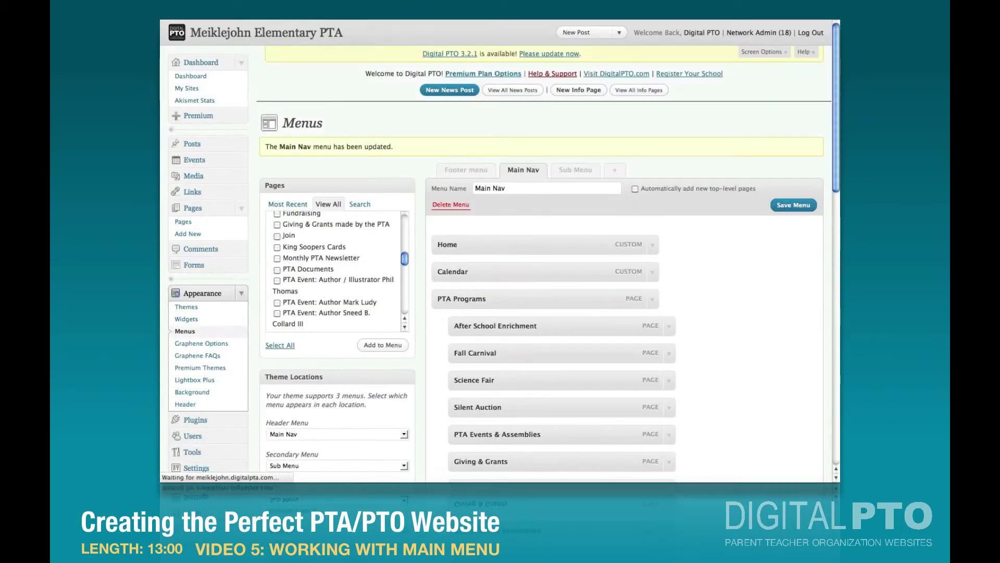
pyautogui.click(344, 10)
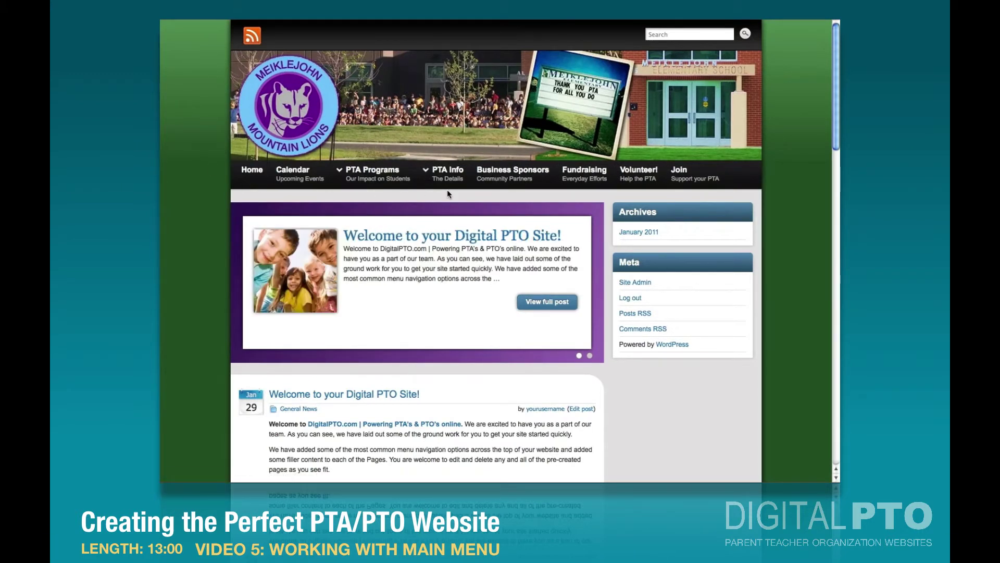
pyautogui.moveTo(451, 177)
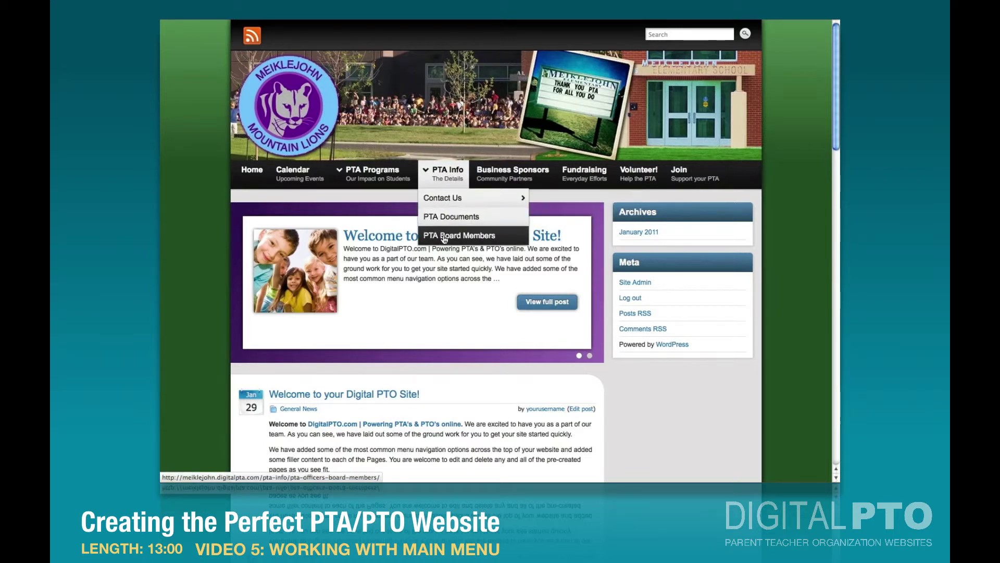
pyautogui.moveTo(444, 199)
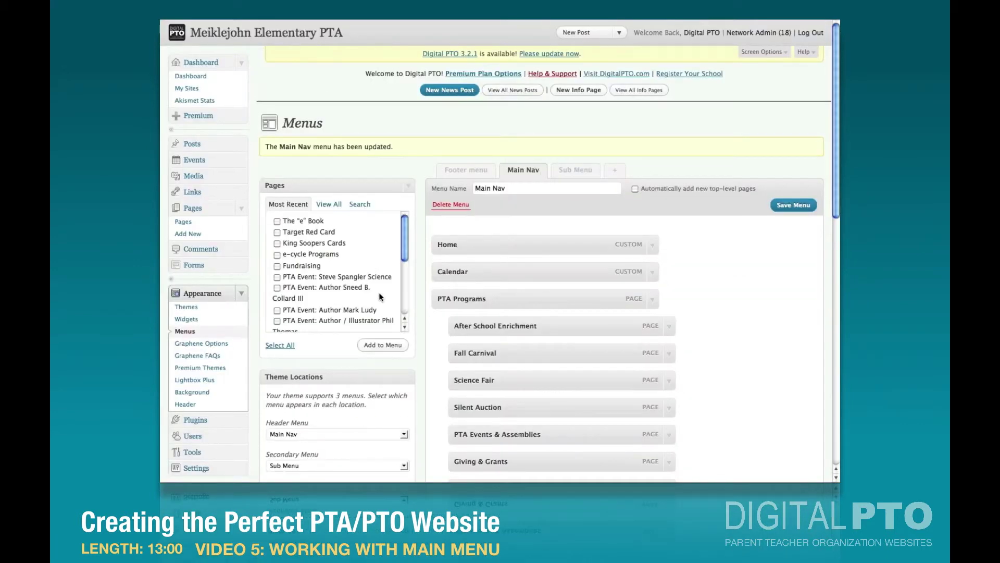
# - Add the Business Sponsors, Business Sponsor Payments, Business Sponsor Artwork Uploads and Business Sponsor Application pages to the Main Nav
pyautogui.click(329, 205)
pyautogui.scroll(-3, 280, 244)
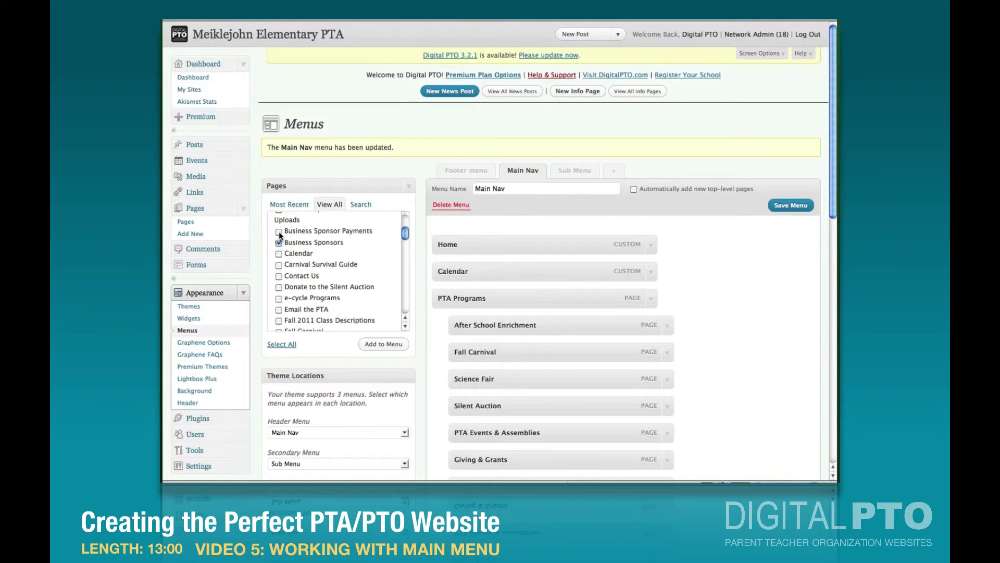
pyautogui.click(280, 231)
pyautogui.scroll(2, 282, 241)
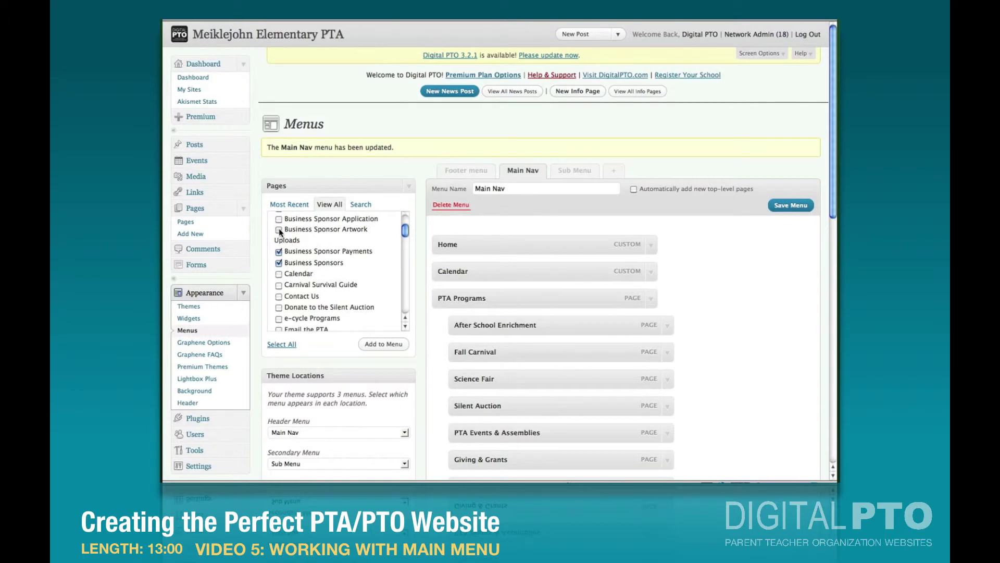
pyautogui.click(279, 219)
pyautogui.scroll(2, 282, 229)
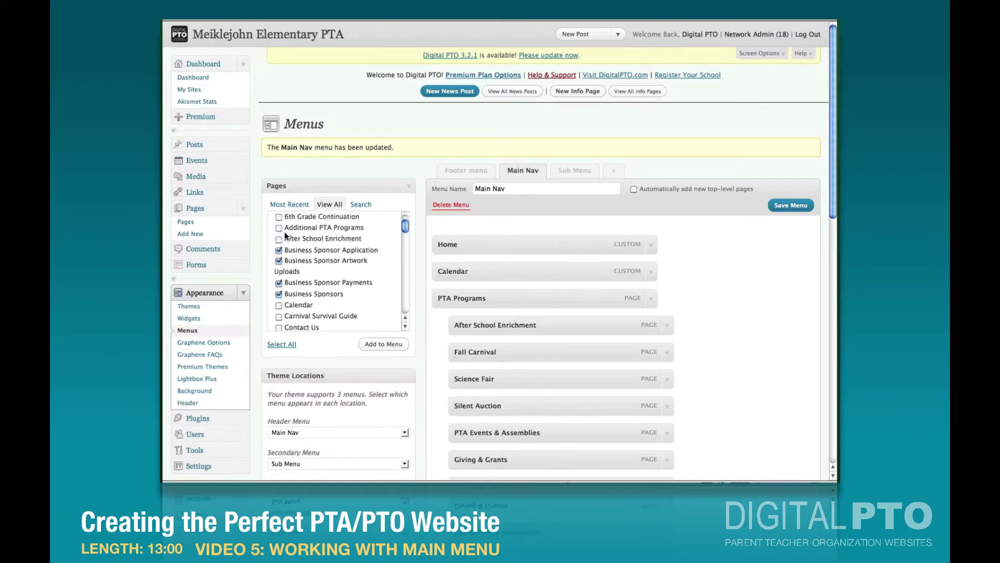
pyautogui.click(370, 345)
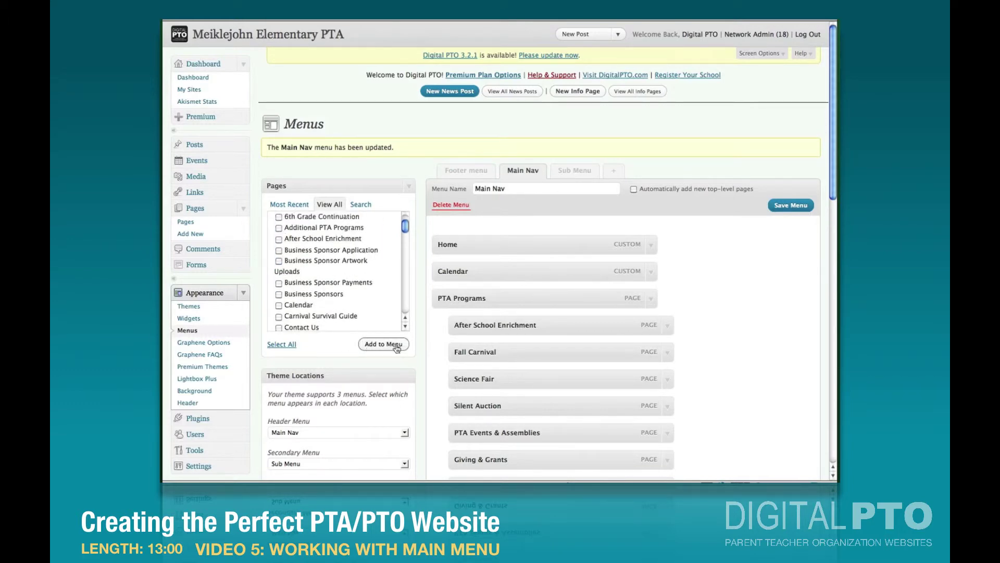
# - Nest the added Business Sponsors page and the Business Sponsorship Info page under the top-level Business Sponsors item
pyautogui.scroll(-15, 522, 357)
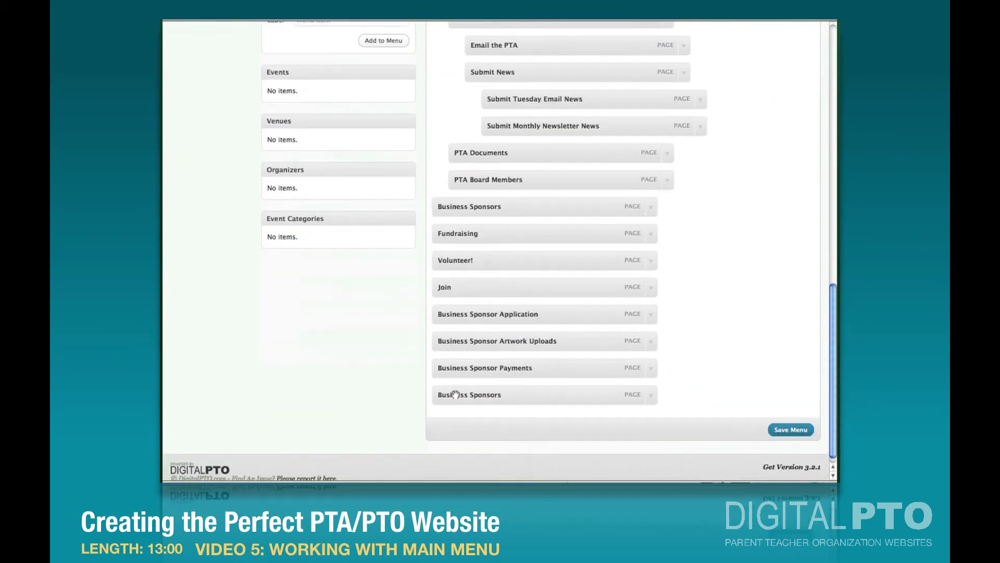
pyautogui.moveTo(456, 394); pyautogui.dragTo(474, 248)
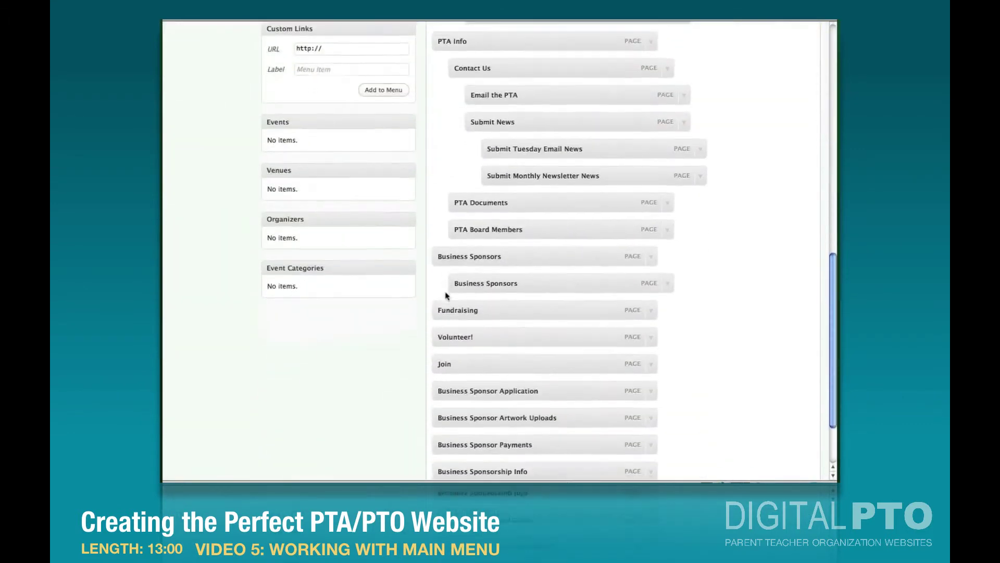
pyautogui.scroll(-3, 446, 295)
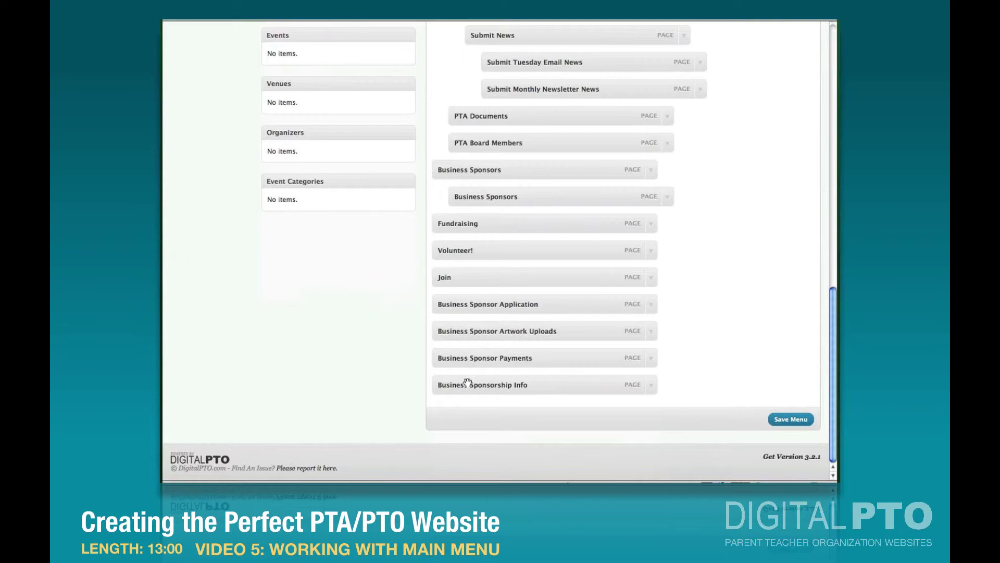
pyautogui.moveTo(467, 386); pyautogui.dragTo(489, 230)
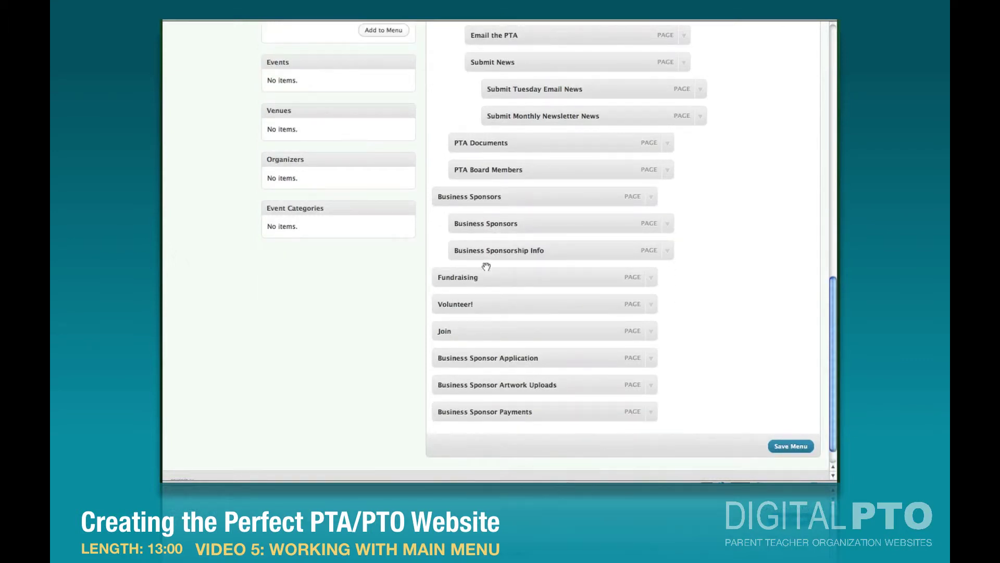
# - Nest Business Sponsor Application, Business Sponsor Artwork Uploads and Business Sponsor Payments one level under Business Sponsorship Info
pyautogui.moveTo(476, 354); pyautogui.dragTo(509, 279)
pyautogui.moveTo(496, 384); pyautogui.dragTo(533, 305)
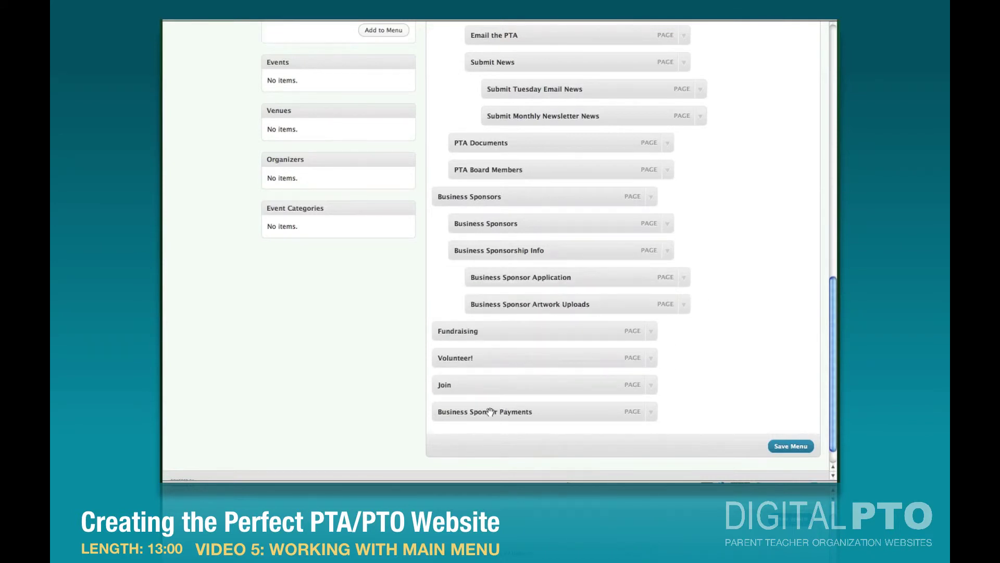
pyautogui.moveTo(490, 412); pyautogui.dragTo(530, 326)
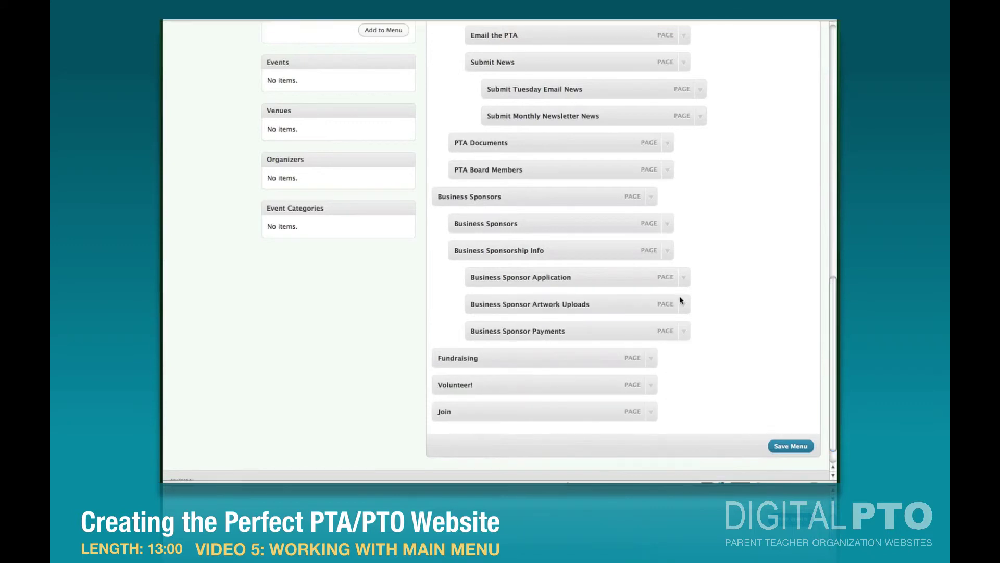
# - Shorten the navigation labels under Business Sponsorship Info to "Business Application", "Artwork Uploads" and "Business Payments"
pyautogui.click(683, 331)
pyautogui.scroll(-5, 730, 365)
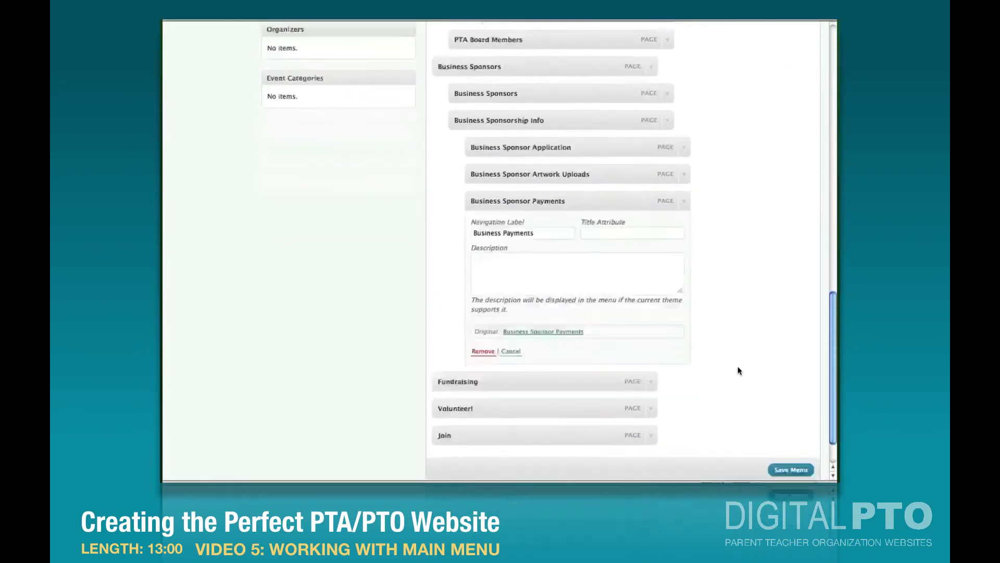
# - Save the Main Nav menu and check the Business Sponsors submenu and its Business Sponsorship Info entries on the live home page
pyautogui.click(786, 458)
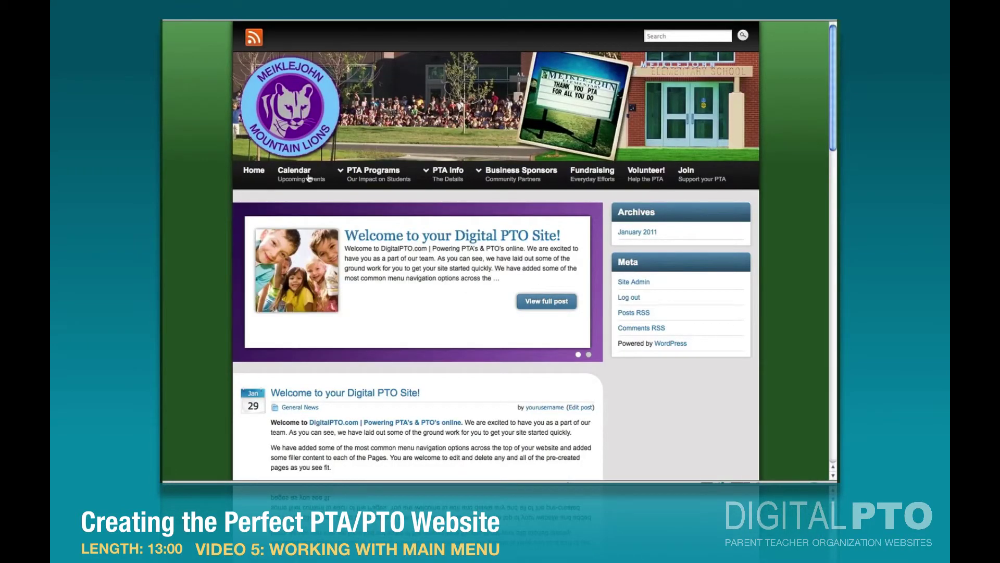
pyautogui.moveTo(503, 170)
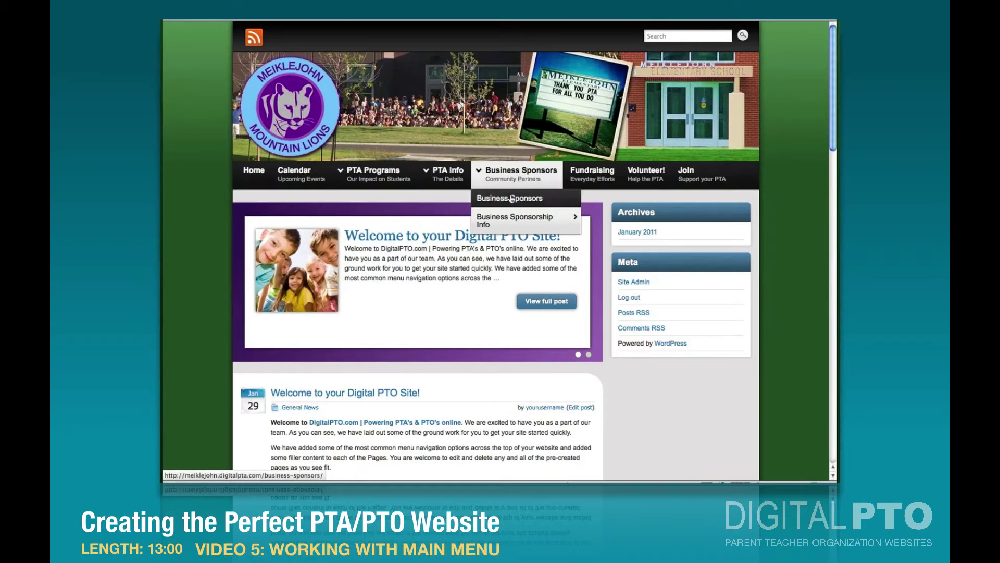
pyautogui.moveTo(508, 221)
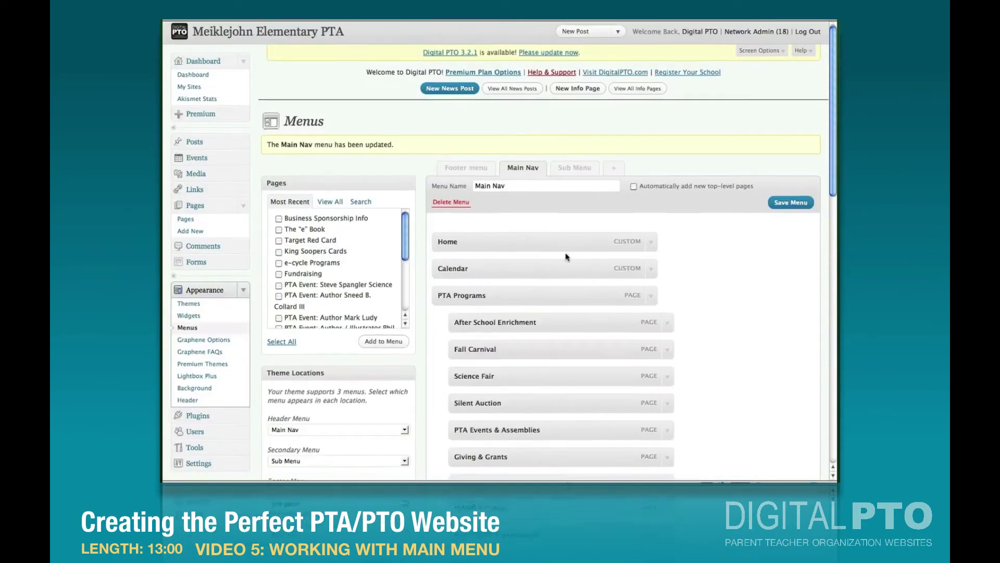
# - Shorten the navigation label of the Business Sponsorship Info item to "Sponsorship Info"
pyautogui.scroll(-10, 566, 255)
pyautogui.scroll(-4, 566, 255)
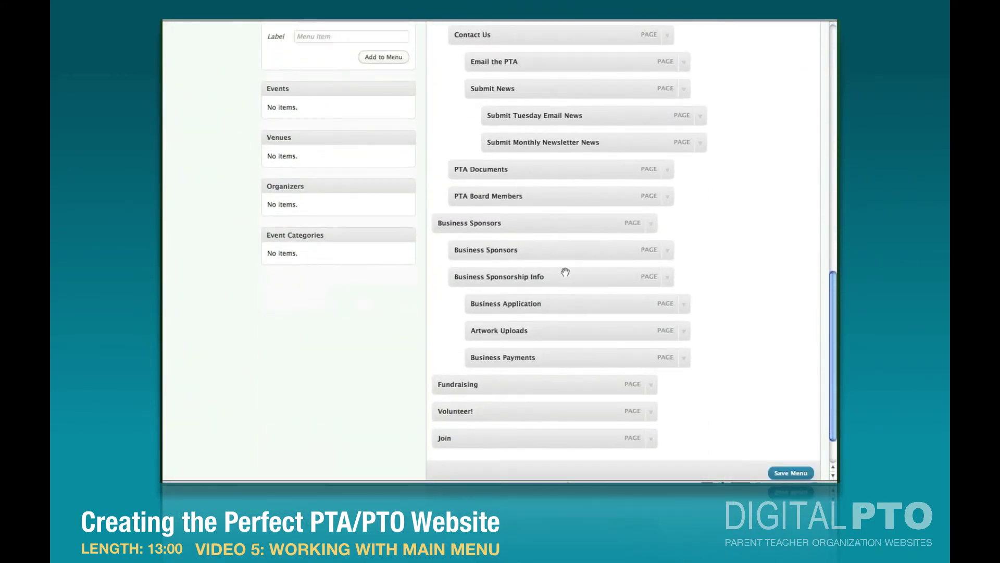
pyautogui.click(666, 278)
pyautogui.moveTo(490, 311); pyautogui.dragTo(457, 311)
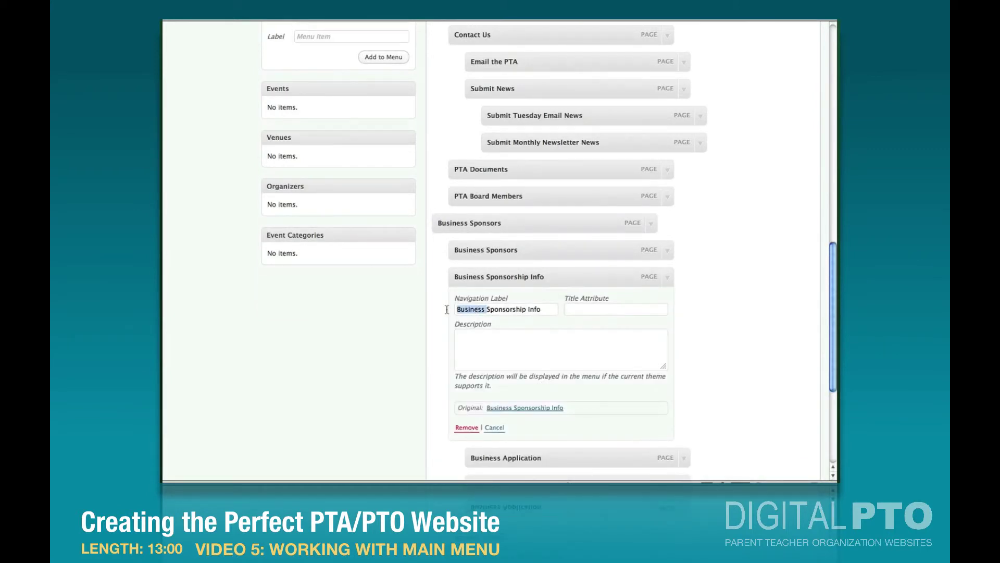
pyautogui.press('BackSpace')
# - Save the relabeled menu and check the Sponsorship Info entry under Business Sponsors on the live home page
pyautogui.scroll(8, 749, 255)
pyautogui.scroll(4, 748, 255)
pyautogui.click(791, 204)
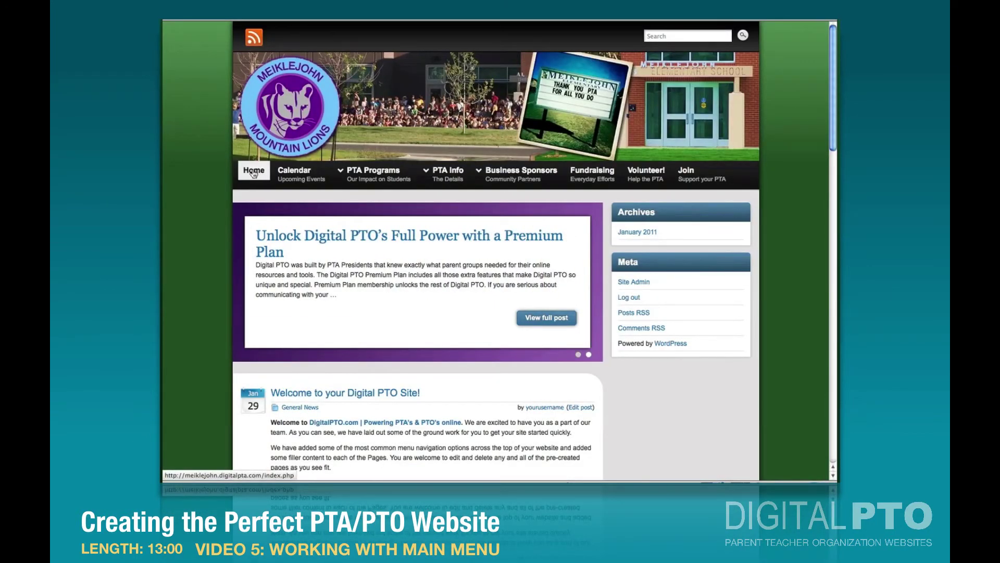
pyautogui.moveTo(495, 167)
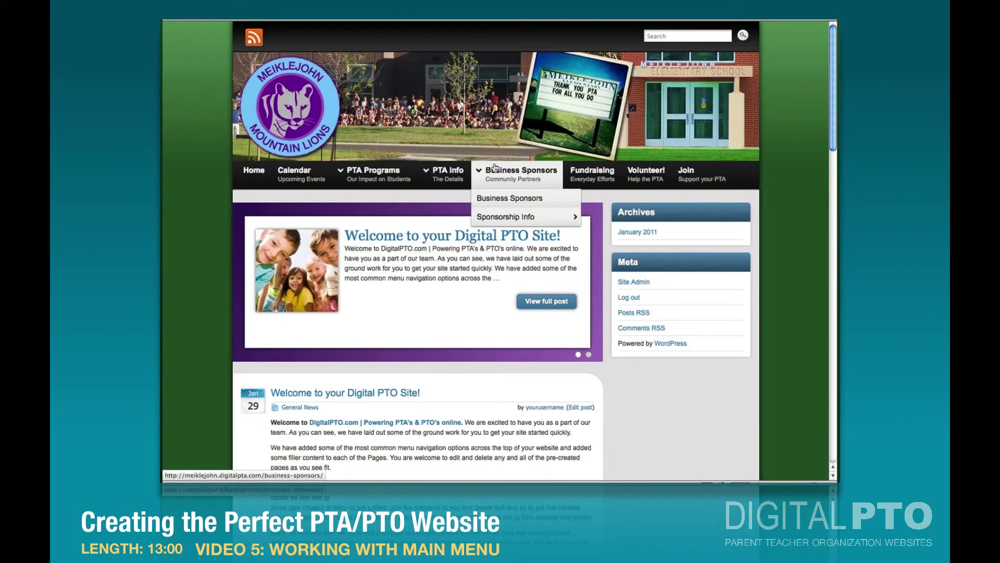
pyautogui.moveTo(497, 218)
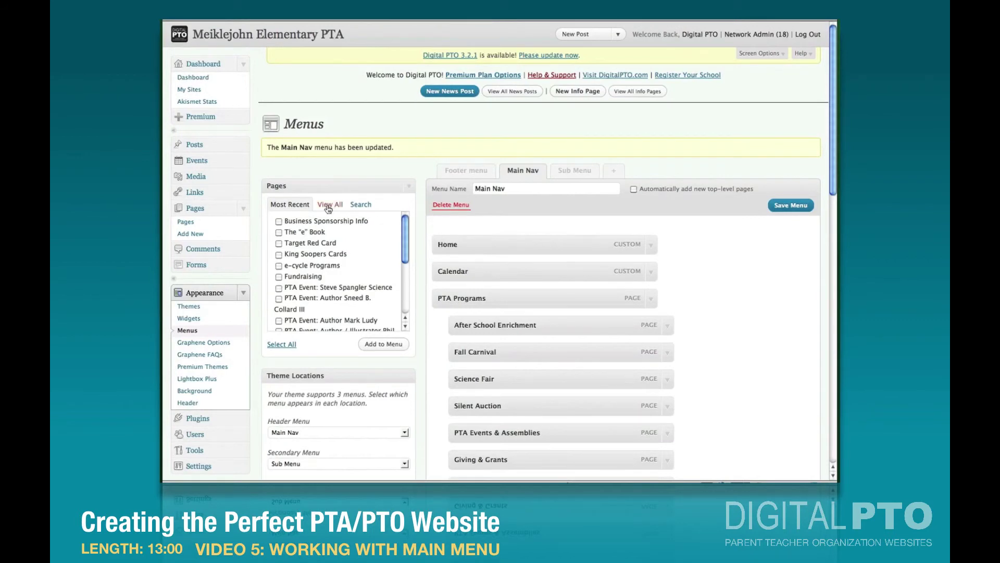
# - Add the King Soopers Cards and e-cycle Programs pages to the Main Nav
pyautogui.click(328, 205)
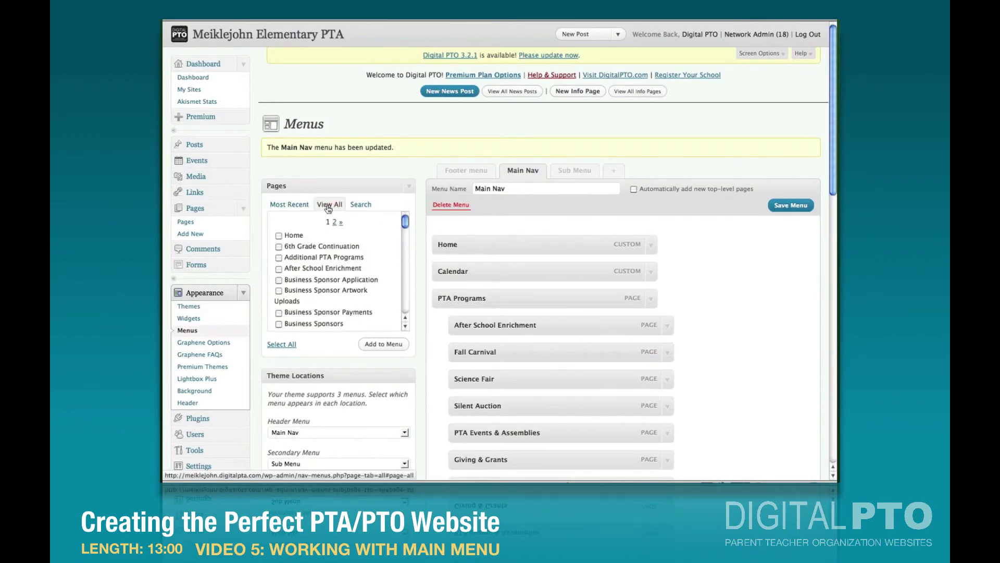
pyautogui.scroll(-10, 329, 264)
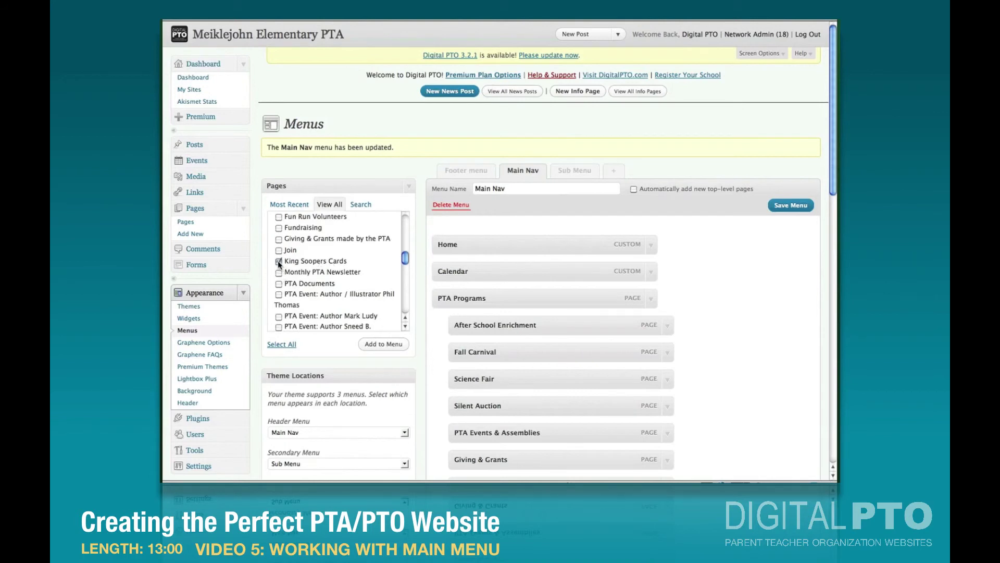
pyautogui.scroll(-8, 278, 263)
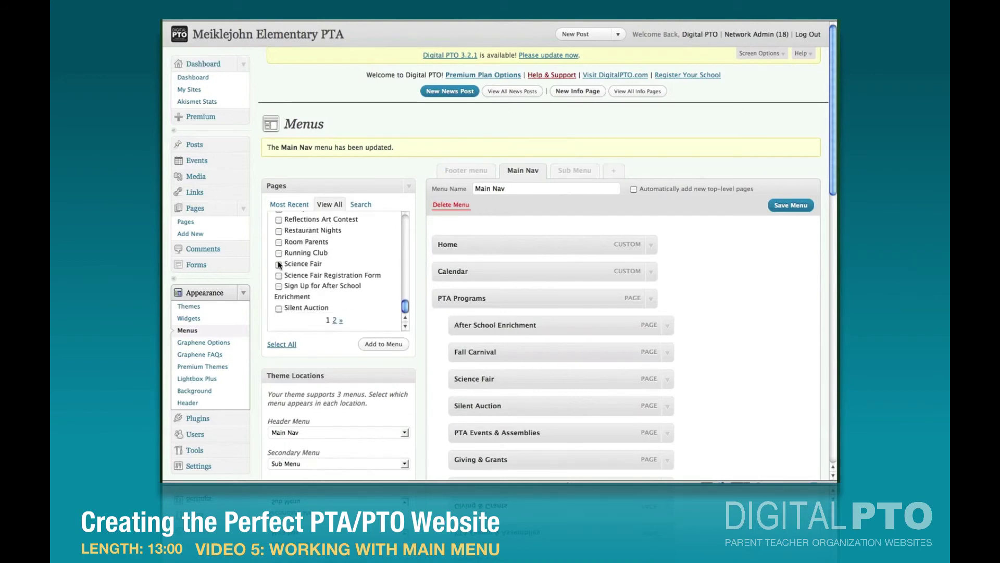
pyautogui.scroll(15, 279, 265)
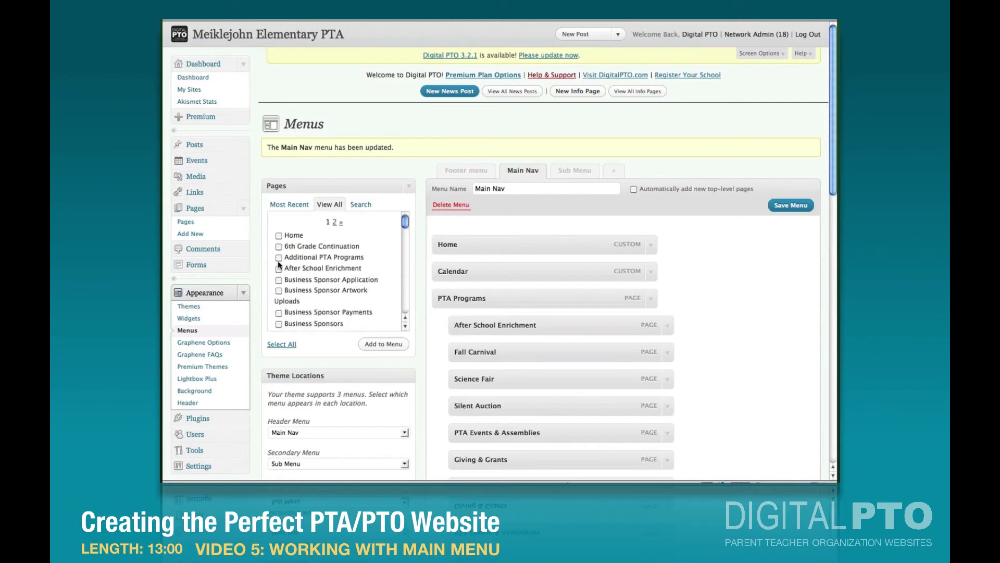
pyautogui.scroll(-3, 278, 264)
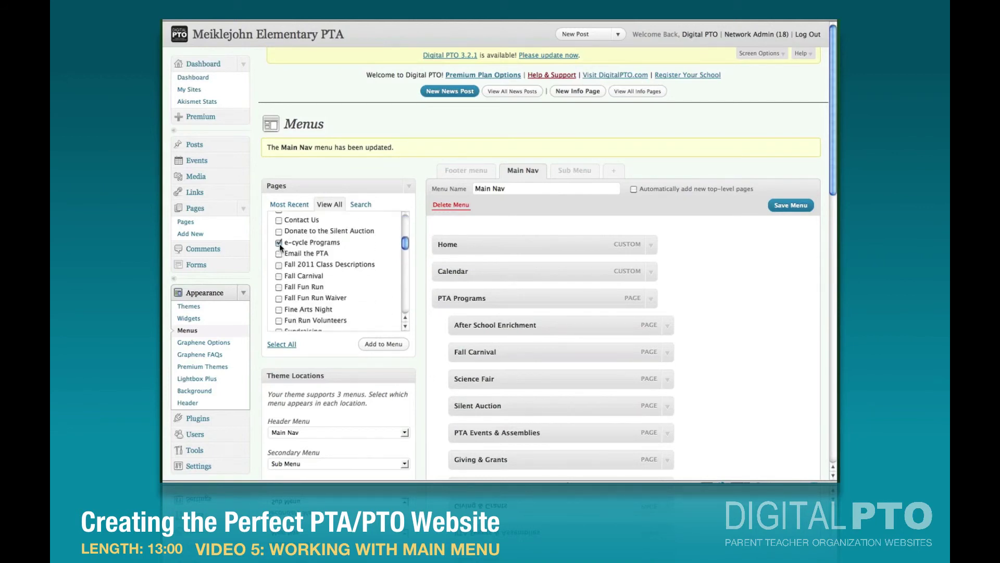
pyautogui.scroll(-10, 279, 243)
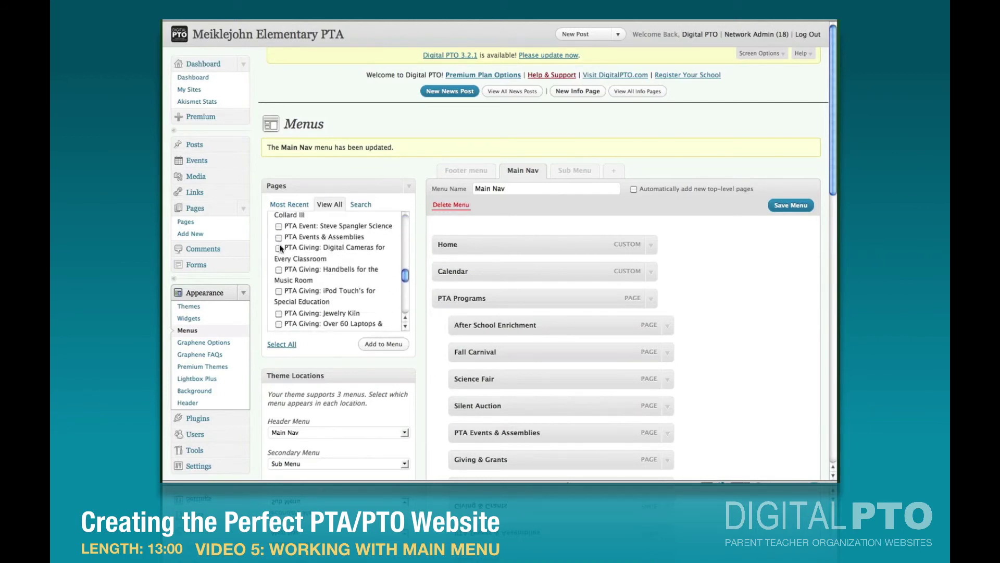
pyautogui.click(385, 346)
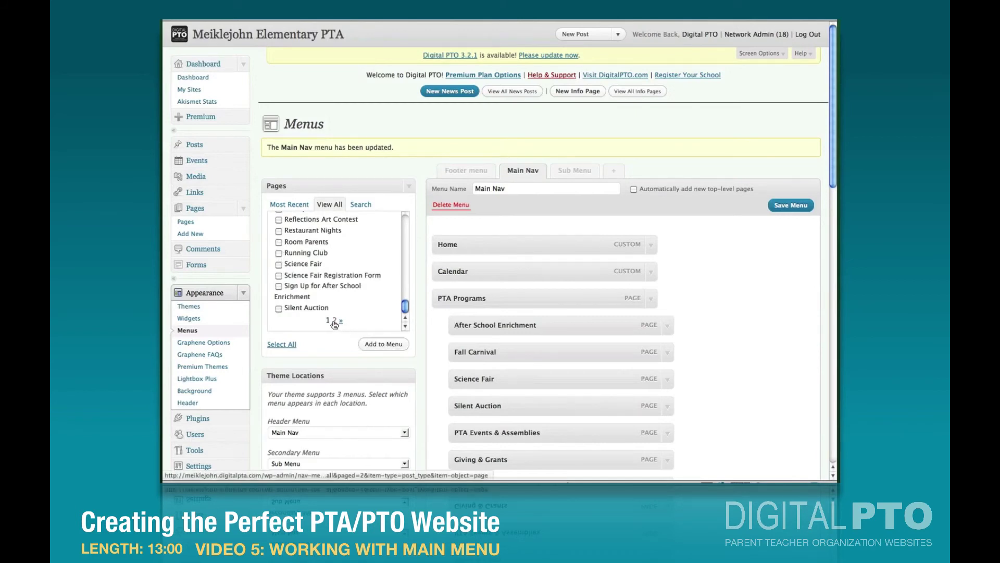
# - Add the Target Red Card and The "e" Book pages from the second page of the full page list to the Main Nav
pyautogui.click(334, 321)
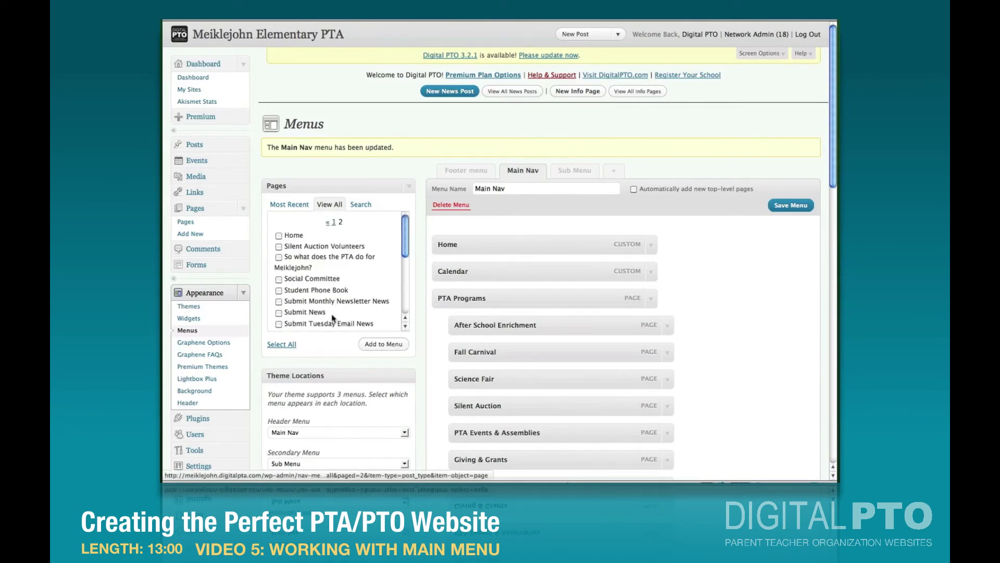
pyautogui.scroll(-10, 326, 305)
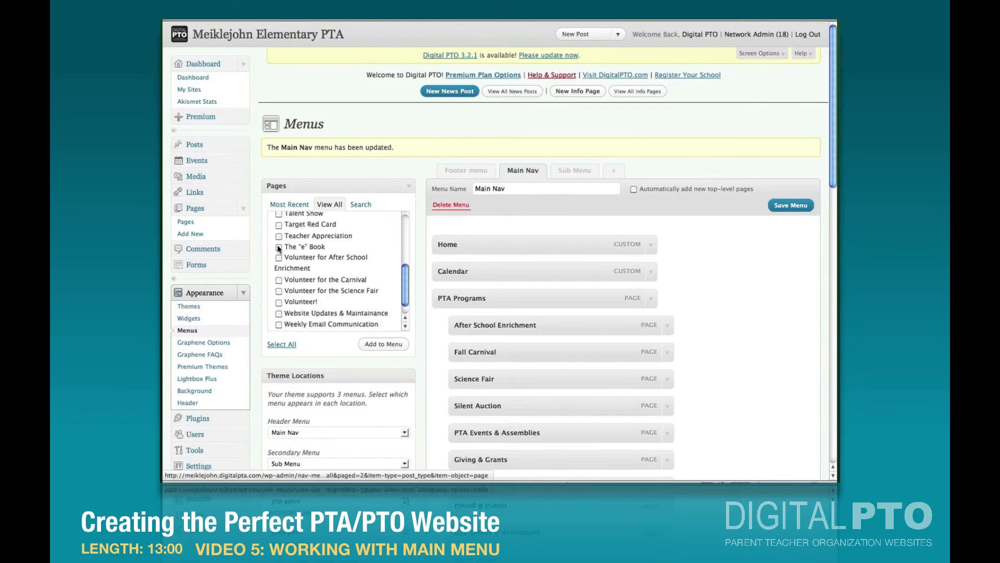
pyautogui.click(278, 224)
# - Nest King Soopers Cards, Target Red Card, e-cycle Programs and The "e" Book under Fundraising, in that order
pyautogui.scroll(-15, 480, 352)
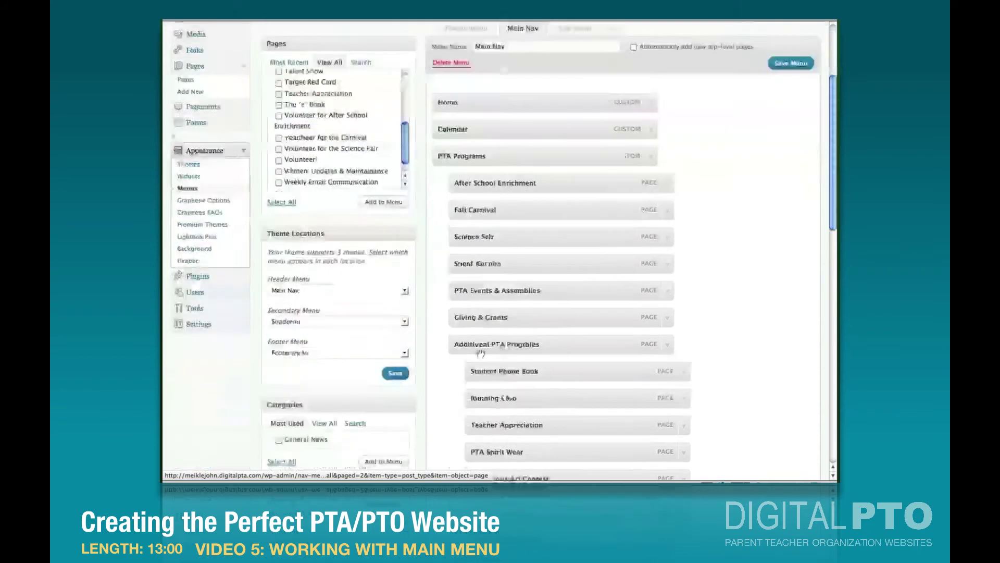
pyautogui.scroll(-4, 480, 357)
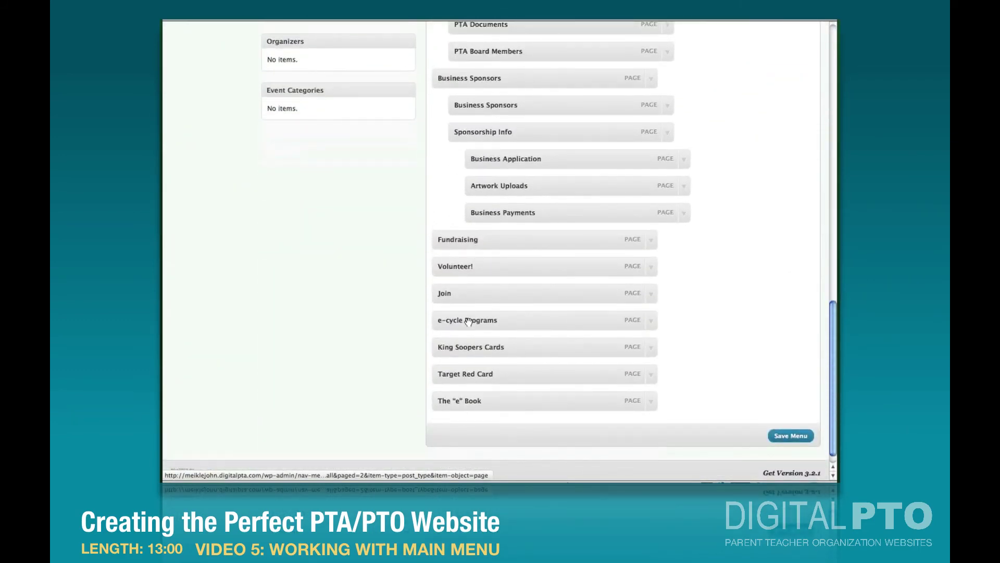
pyautogui.moveTo(473, 341); pyautogui.dragTo(495, 273)
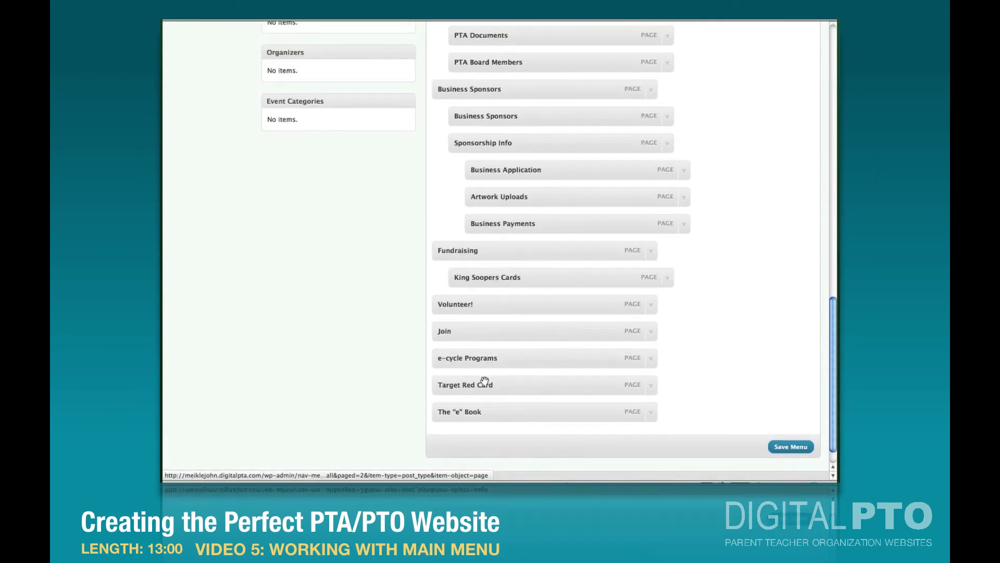
pyautogui.moveTo(484, 384); pyautogui.dragTo(500, 298)
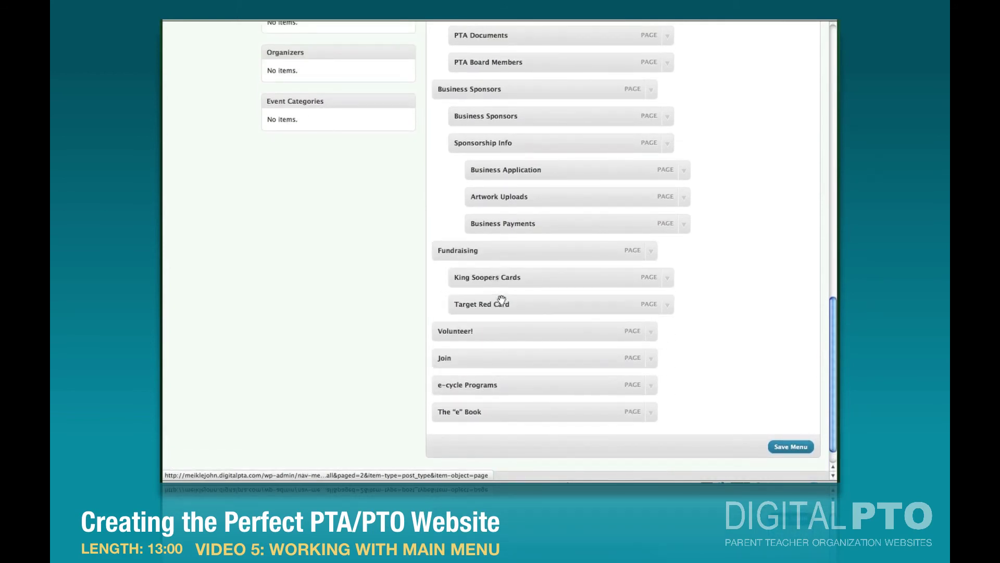
pyautogui.moveTo(469, 379); pyautogui.dragTo(484, 330)
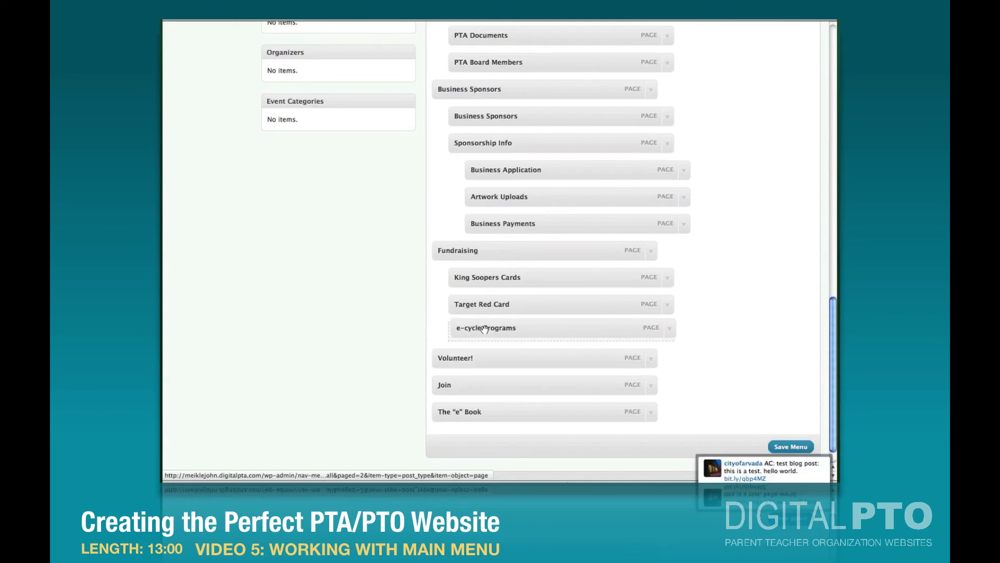
pyautogui.moveTo(464, 411); pyautogui.dragTo(483, 356)
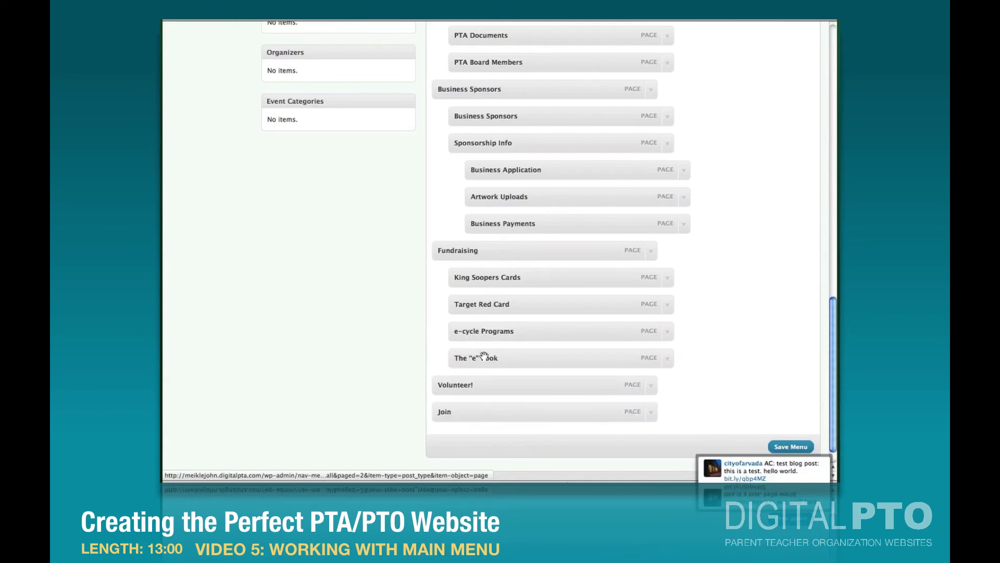
# - Save the Main Nav menu and check the Fundraising and PTA Programs submenus on the live home page
pyautogui.click(791, 447)
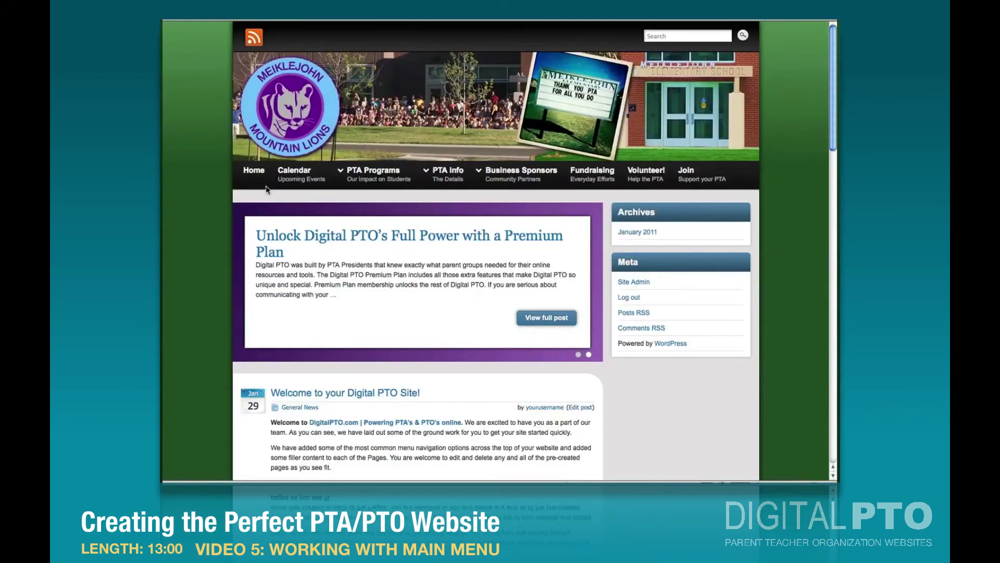
pyautogui.click(297, 174)
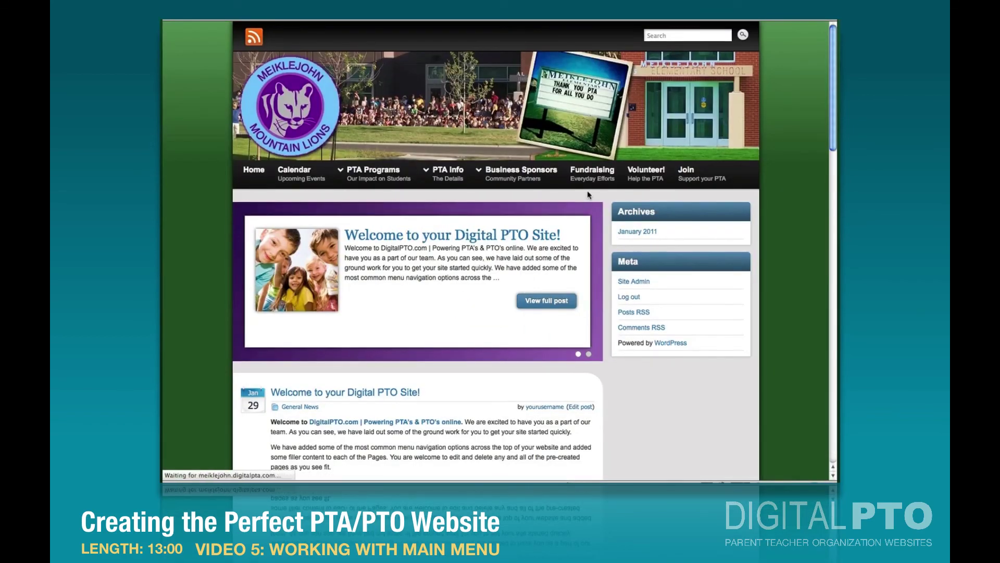
pyautogui.moveTo(597, 177)
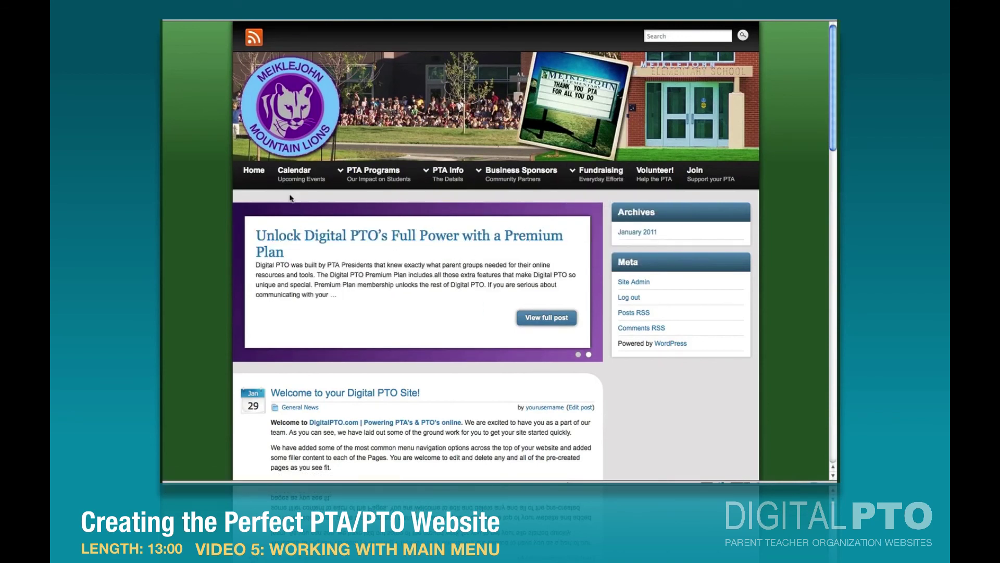
pyautogui.moveTo(381, 182)
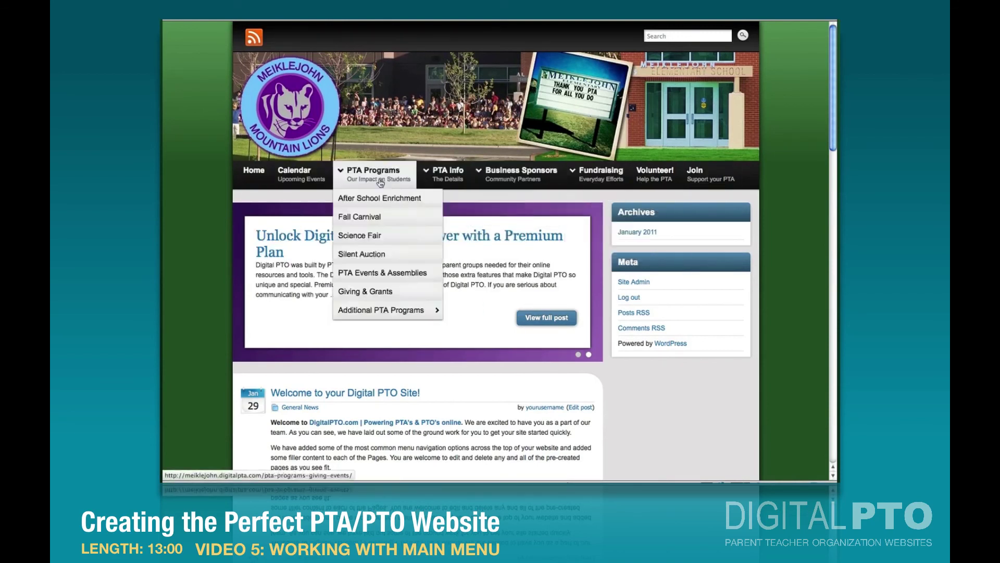